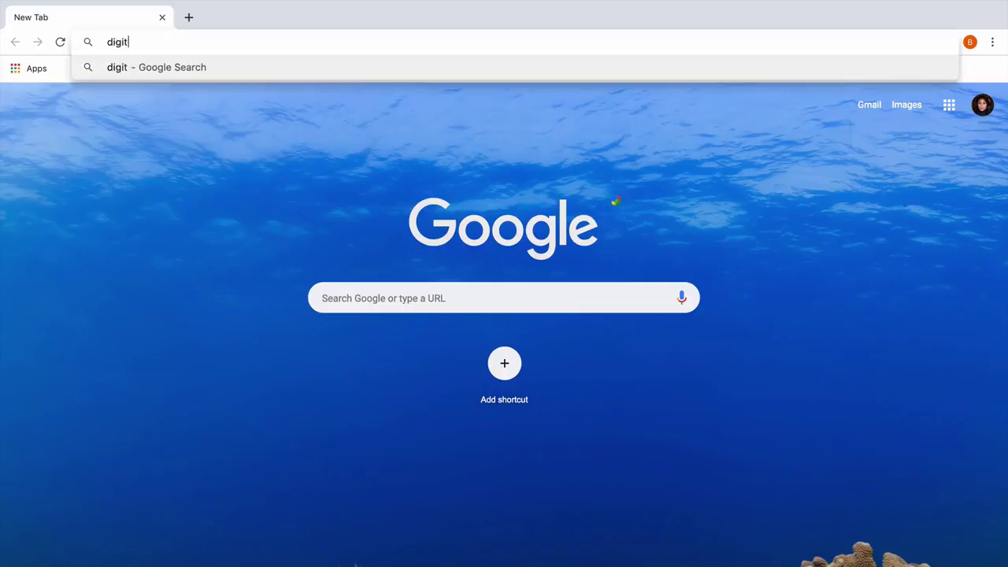
Load the digitalgoods.dev/demo PayPal checkout page.
text(algoods.dev/dem)
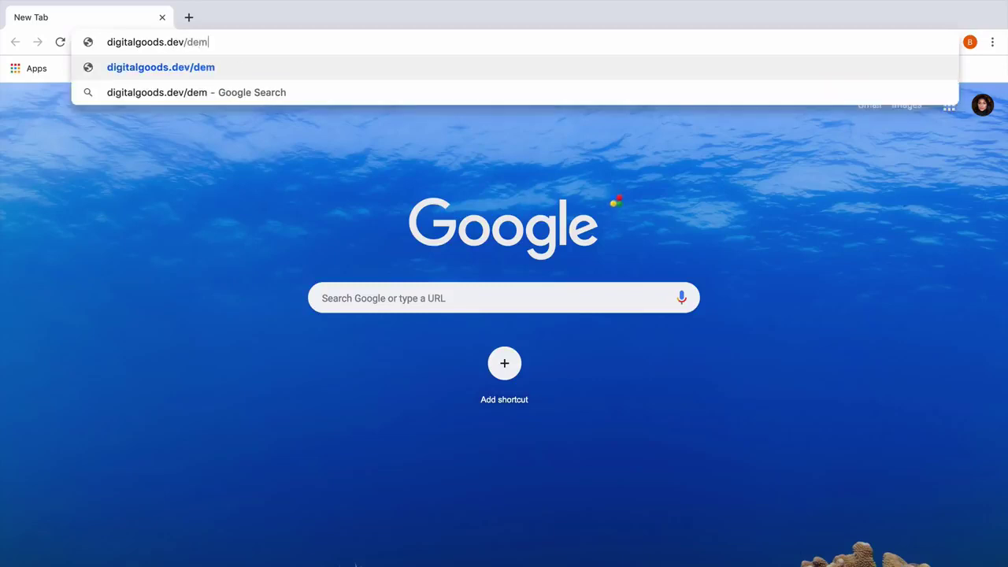
text(o)
key(Return)
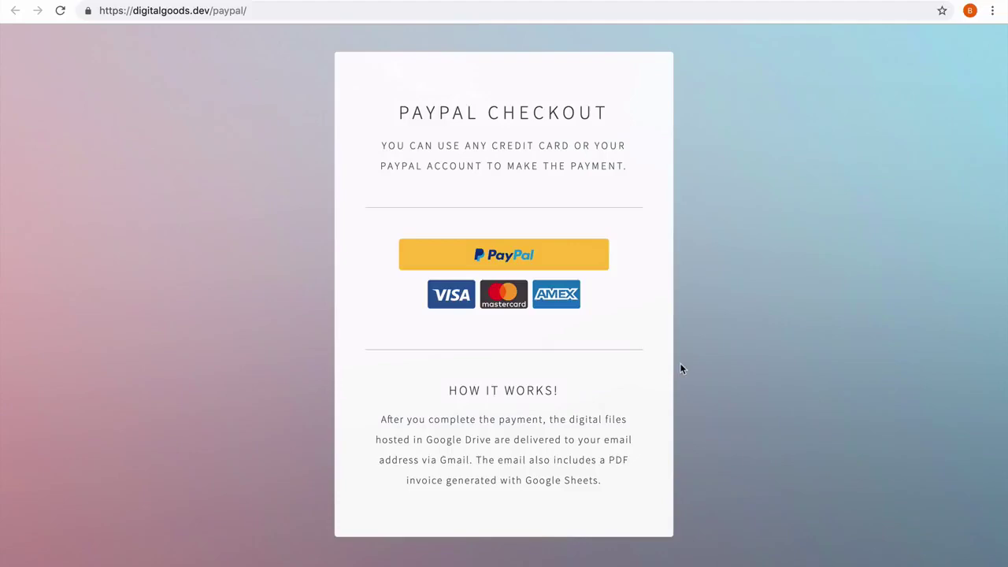
Choose the VISA card option to pay for the product by credit card.
click(456, 296)
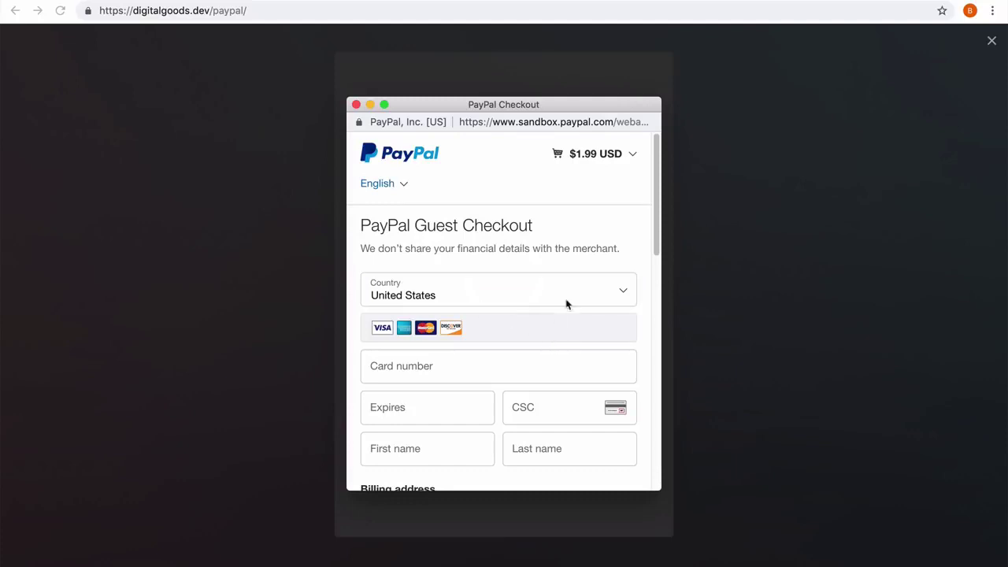
Check the order details, then enter the card number.
click(633, 156)
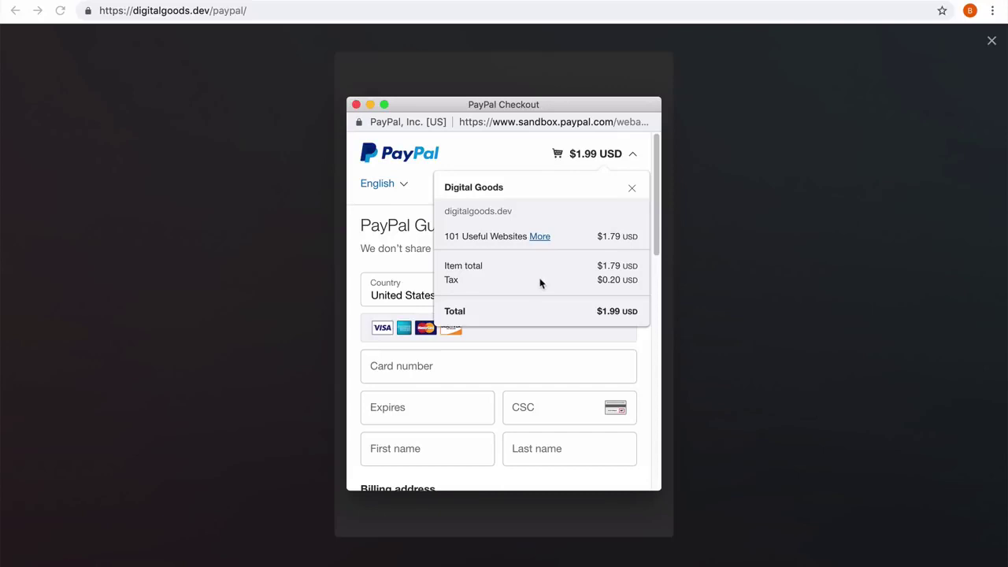
click(632, 187)
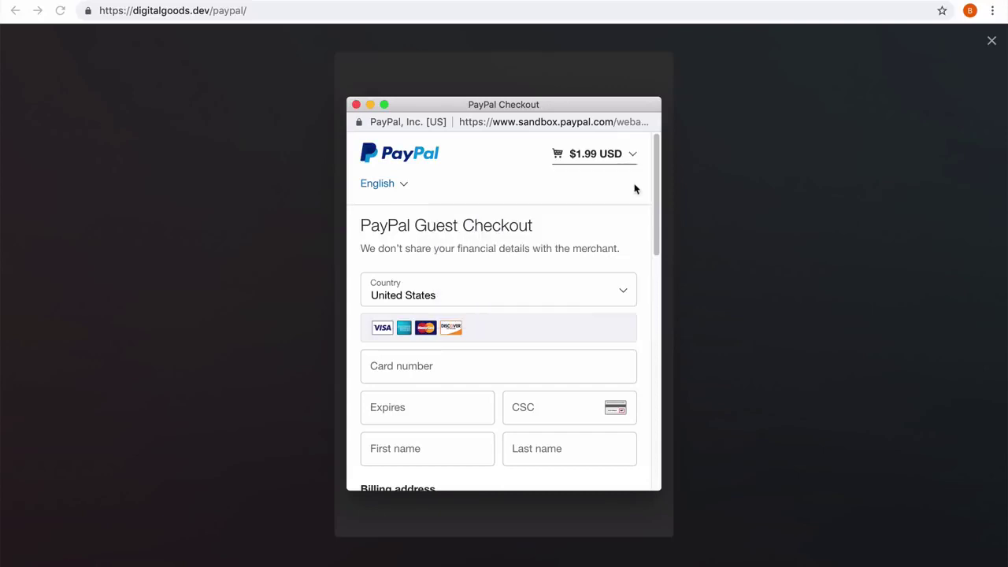
click(464, 371)
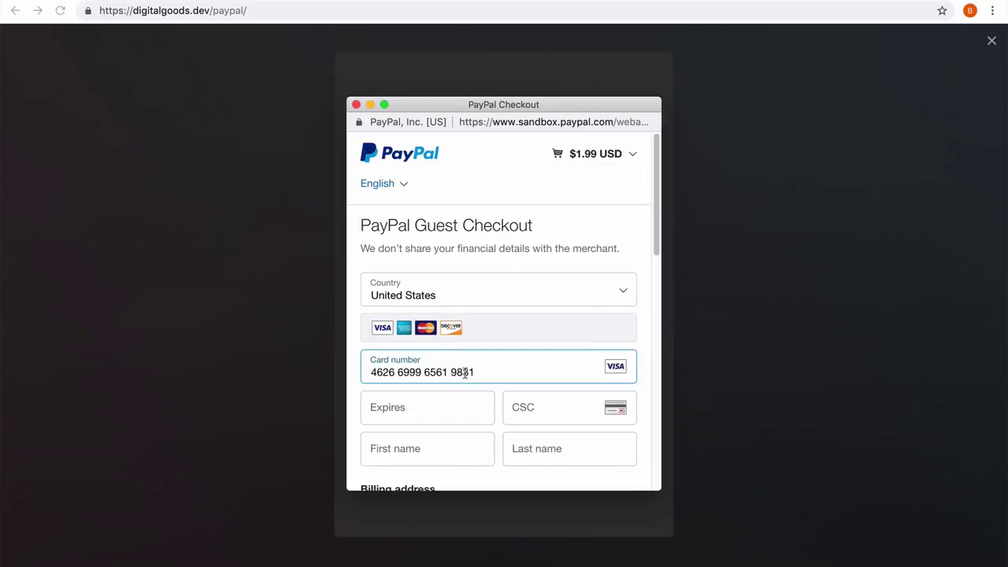
scroll(540, 376, down, 3)
Enter the billing first name, last name, street address and city.
click(459, 288)
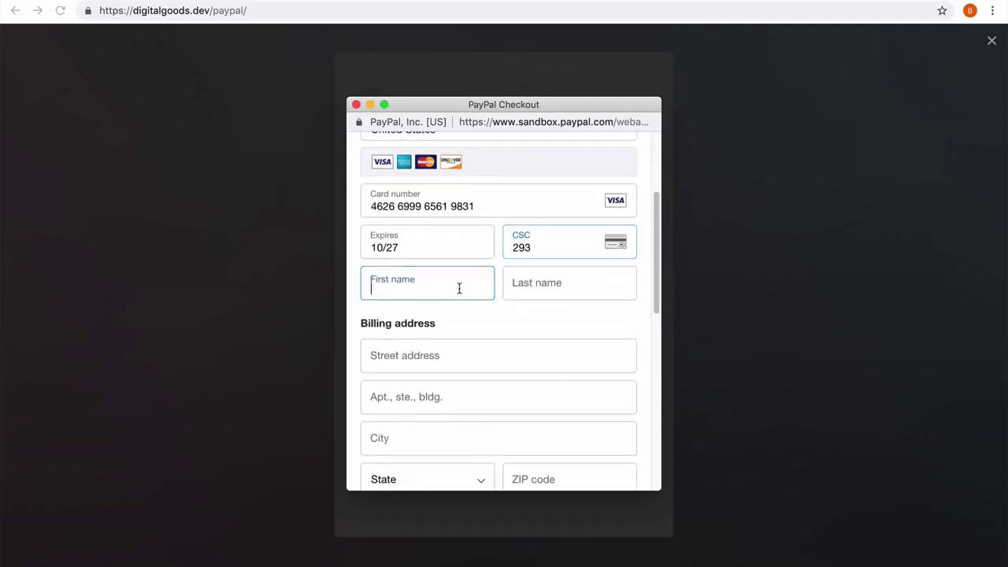
key(Tab)
key(Tab)
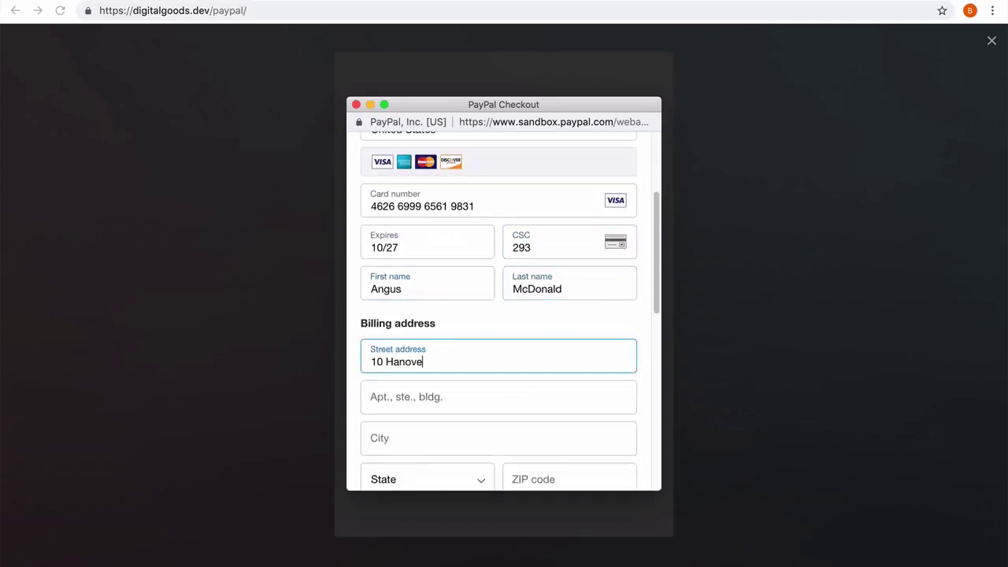
scroll(472, 410, down, 3)
click(474, 313)
text(New York)
Choose the billing state and enter the ZIP code, phone number and contact e-mail.
click(468, 354)
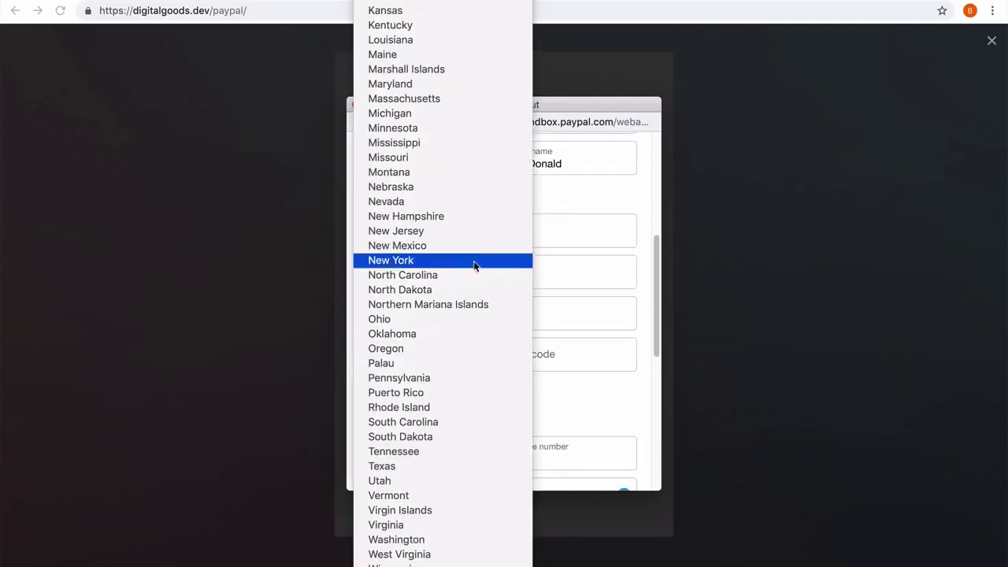
click(475, 263)
text(10005)
scroll(554, 406, down, 2)
click(559, 341)
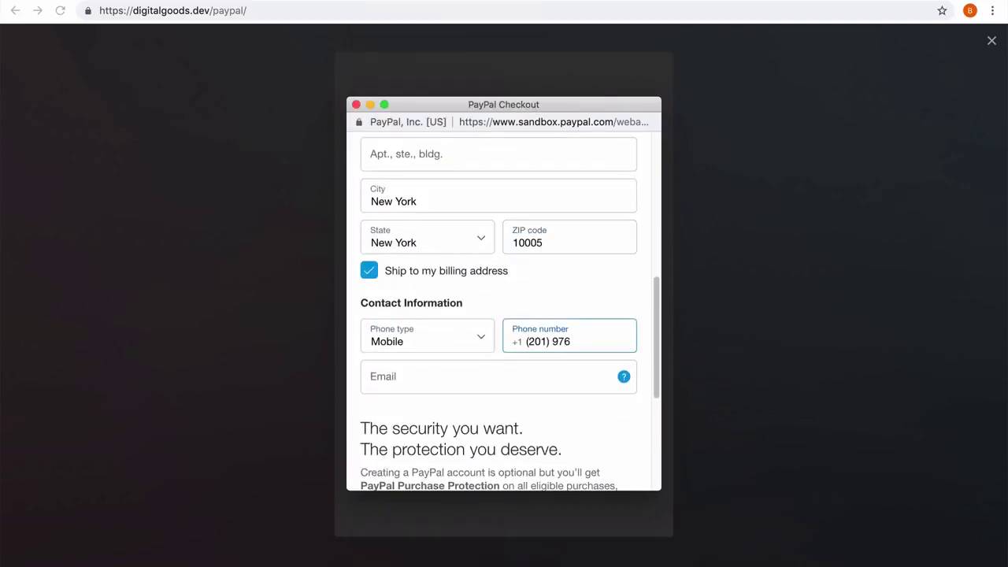
click(535, 377)
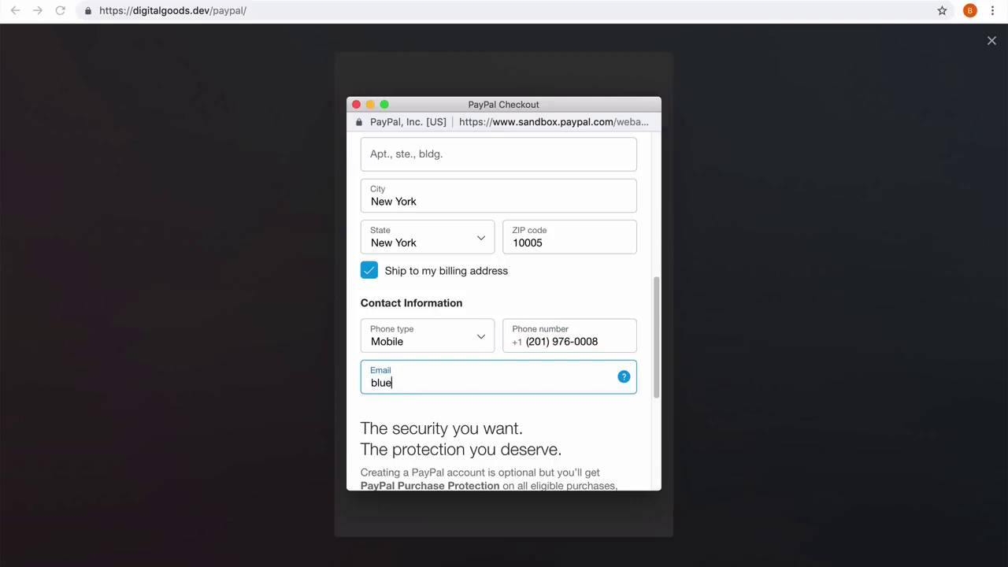
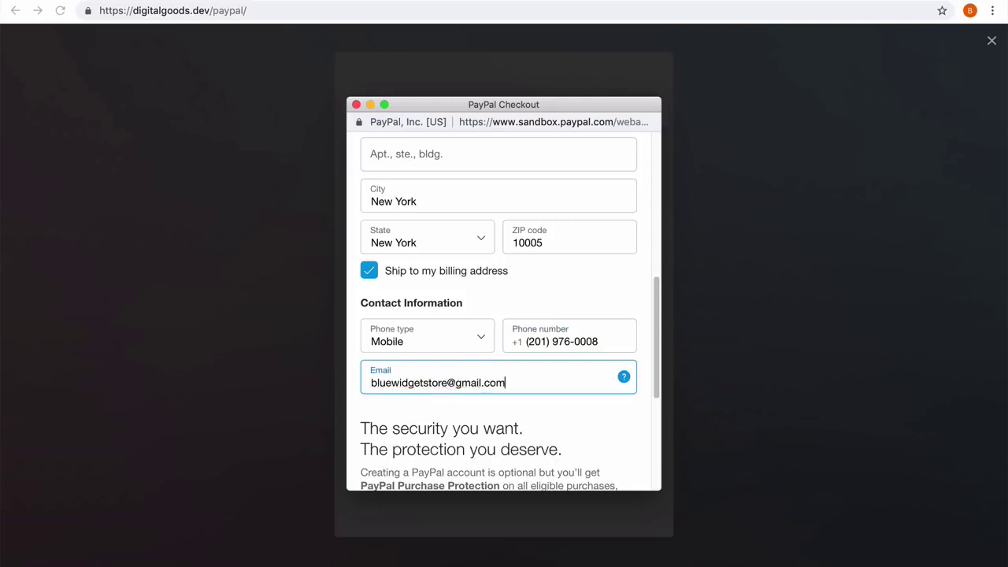
Decline creating a PayPal account and submit the $1.99 payment.
scroll(562, 422, down, 2)
scroll(562, 422, down, 2)
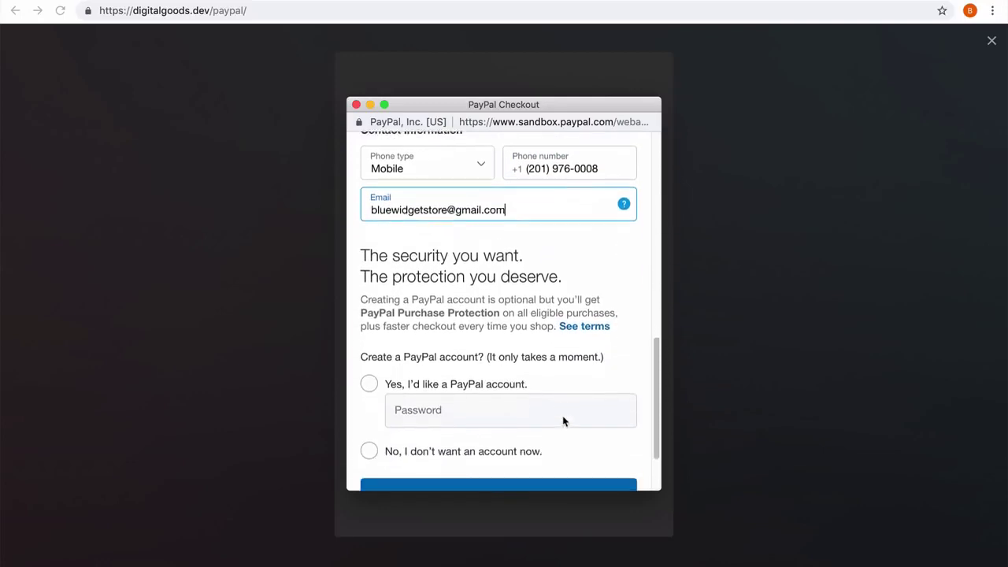
scroll(562, 421, down, 1)
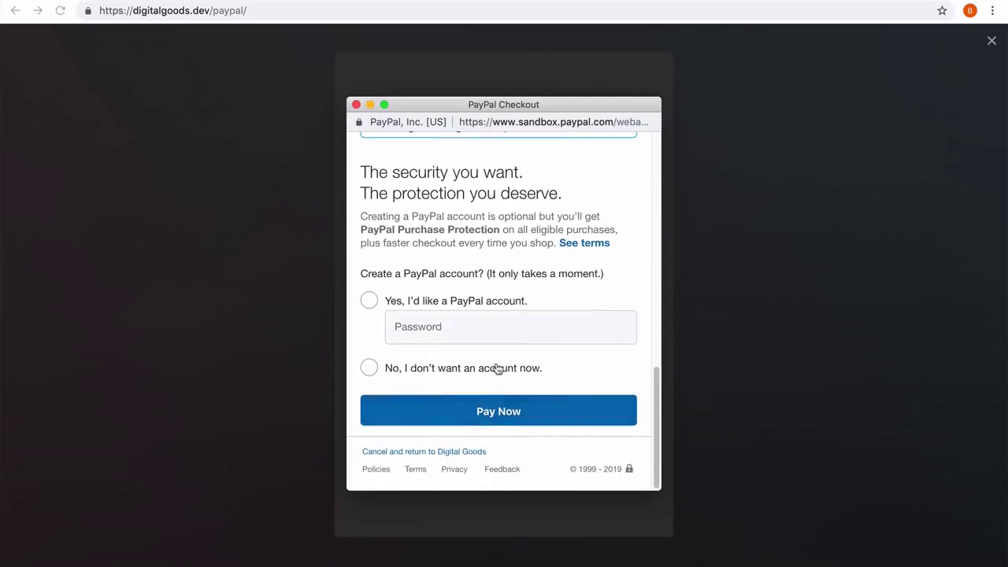
click(495, 367)
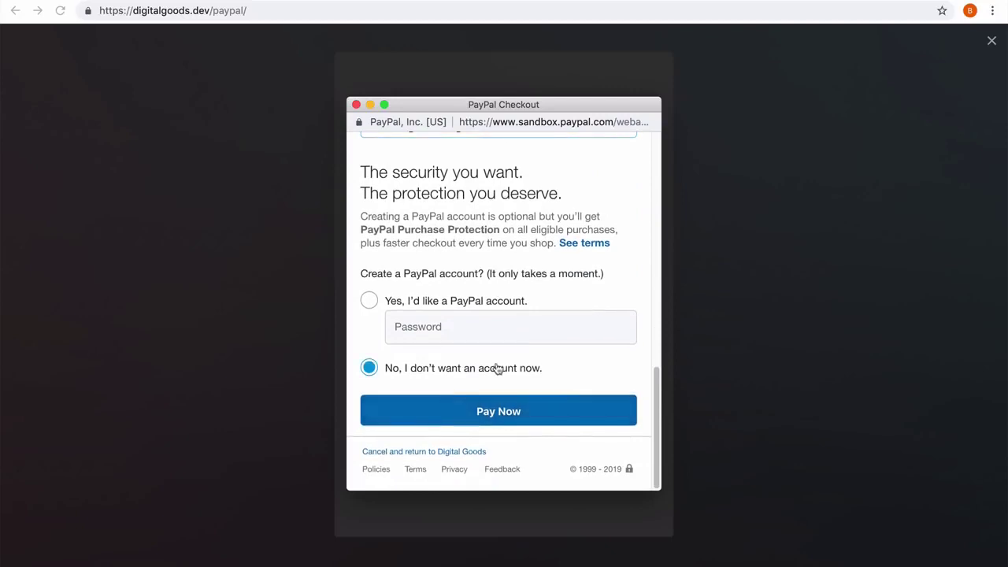
click(499, 412)
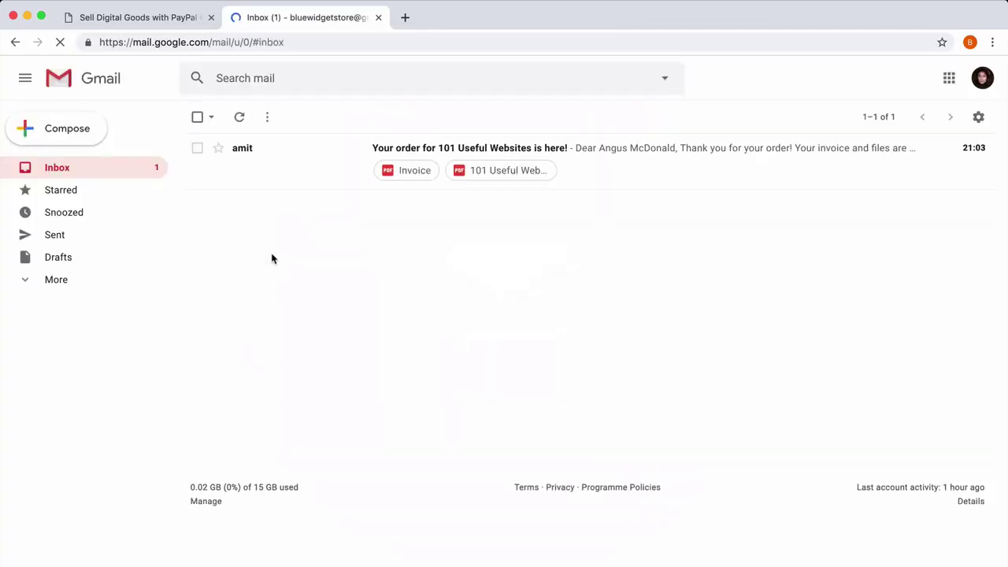
Open the order email and preview the 101 Useful Websites PDF and the invoice.
click(660, 167)
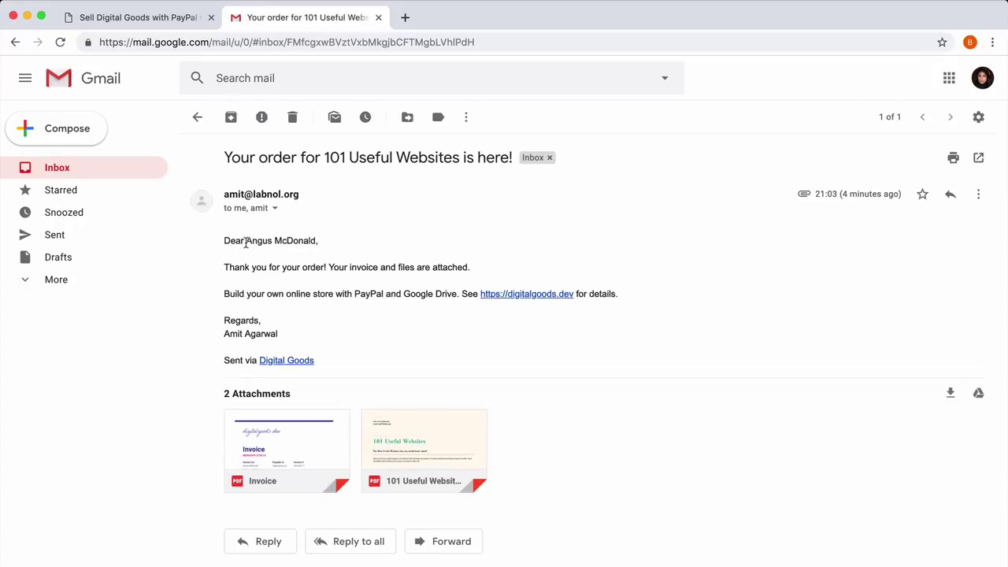
drag(246, 241, 317, 241)
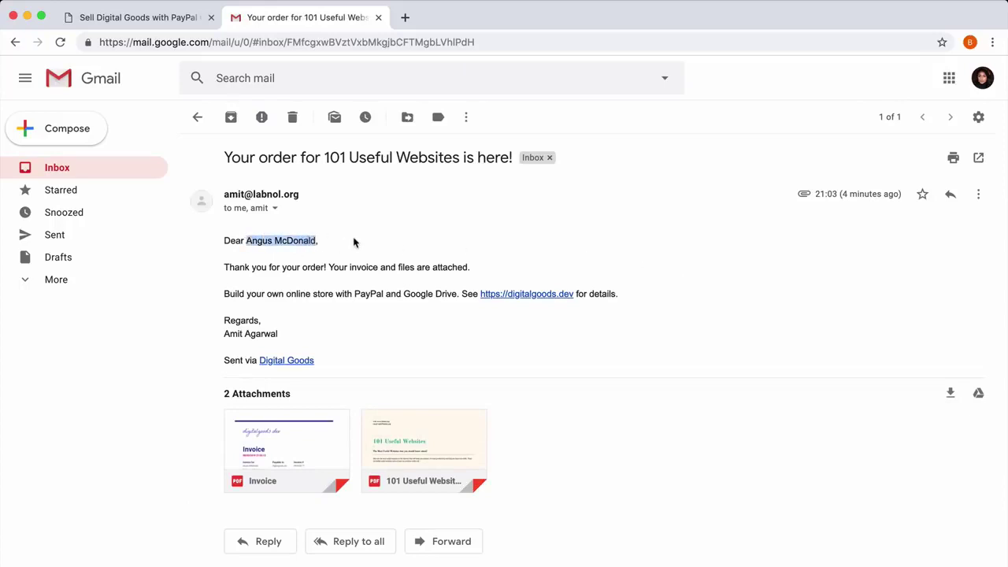
click(354, 243)
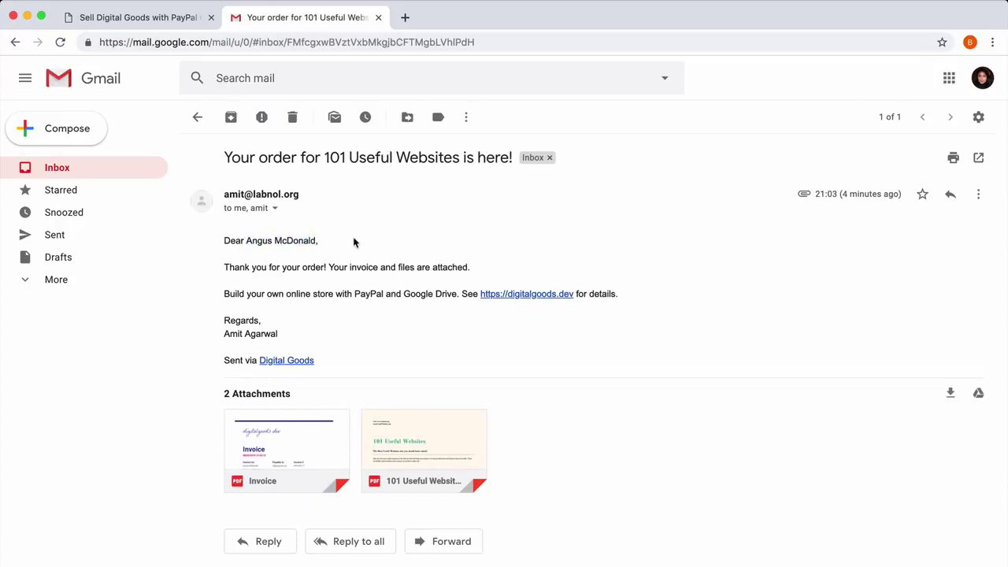
click(464, 430)
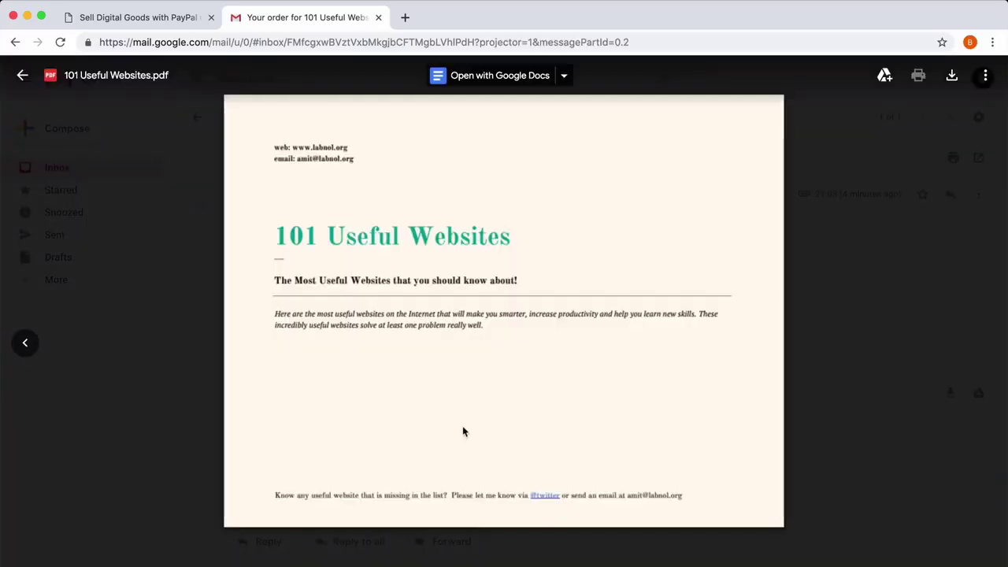
key(Escape)
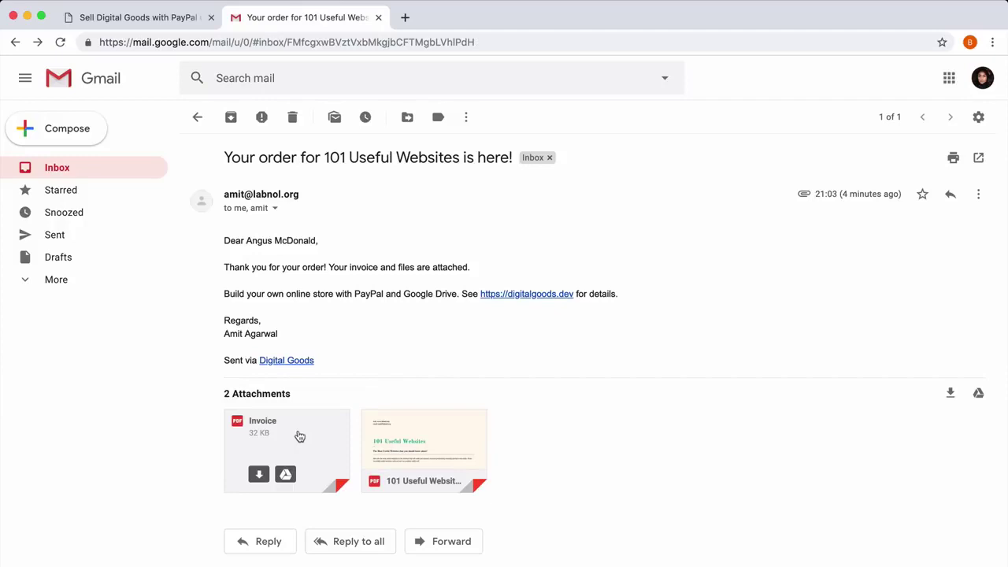
click(299, 437)
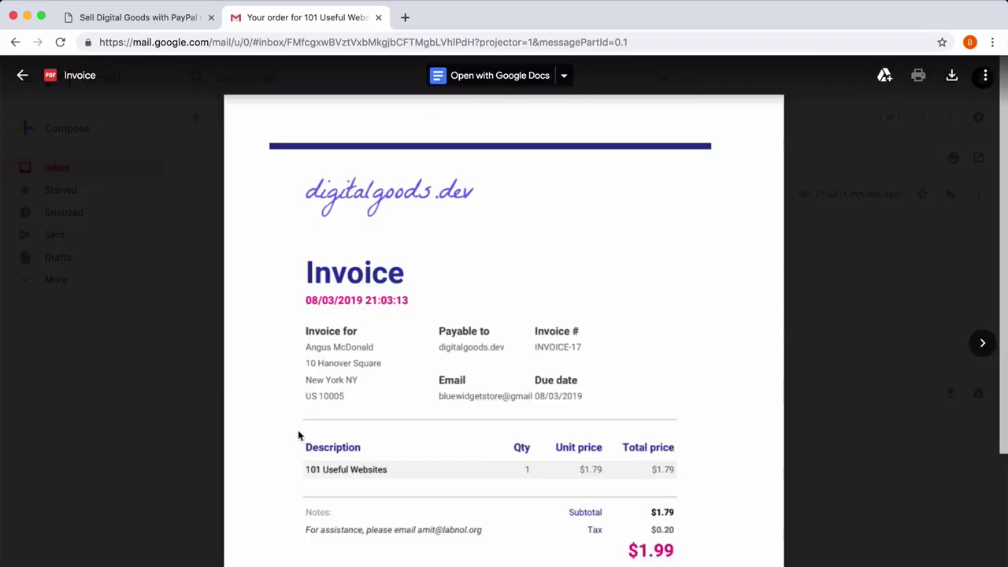
scroll(745, 342, down, 2)
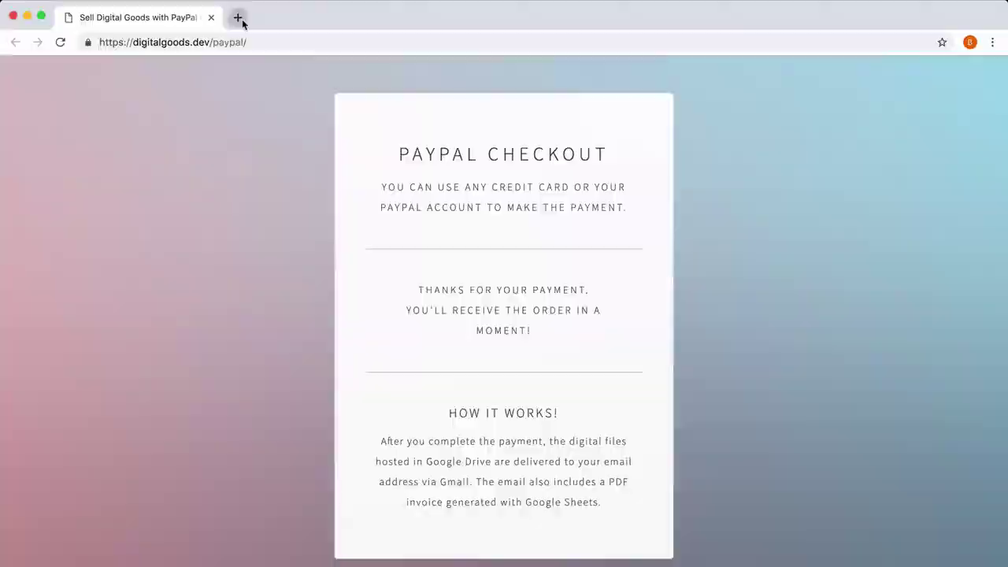
In a new tab, go to developer.paypal.com and its dashboard login.
click(239, 17)
text(deve)
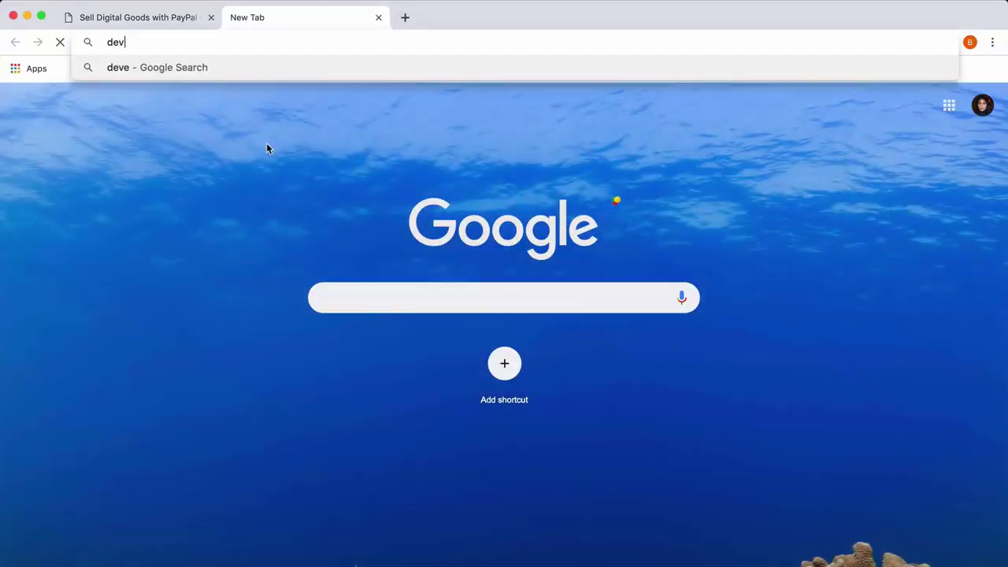
text(loper.payp)
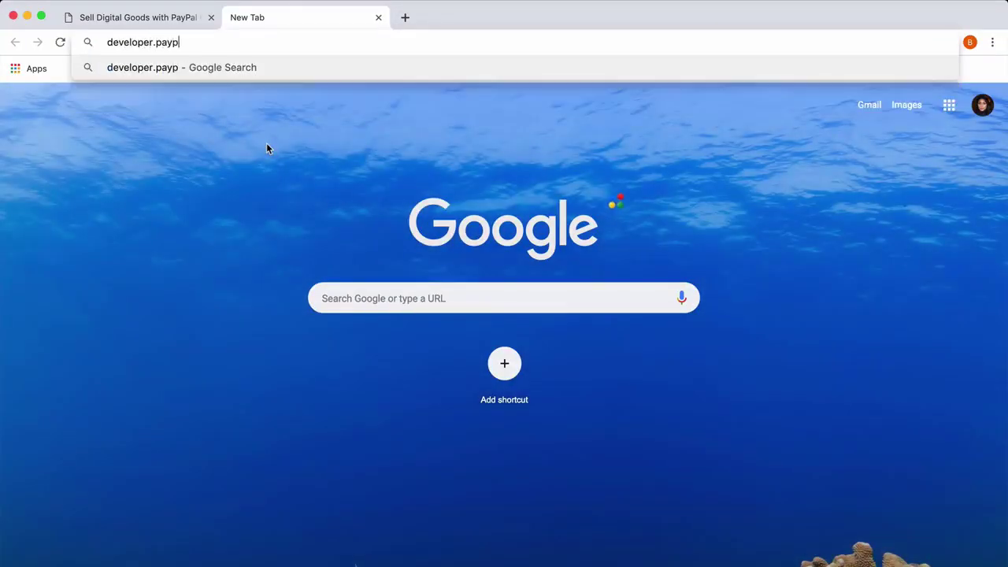
text(al.com)
key(Return)
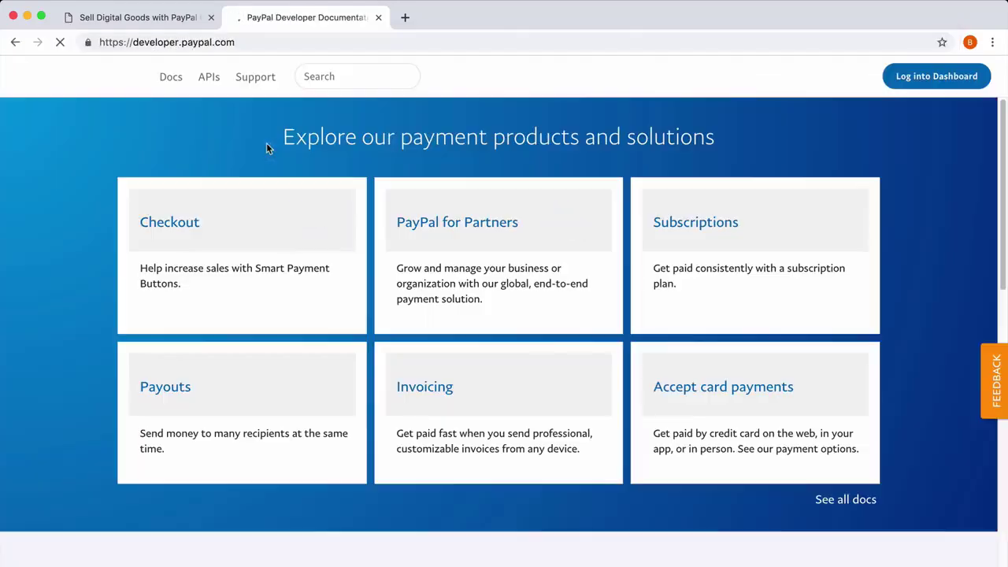
click(937, 77)
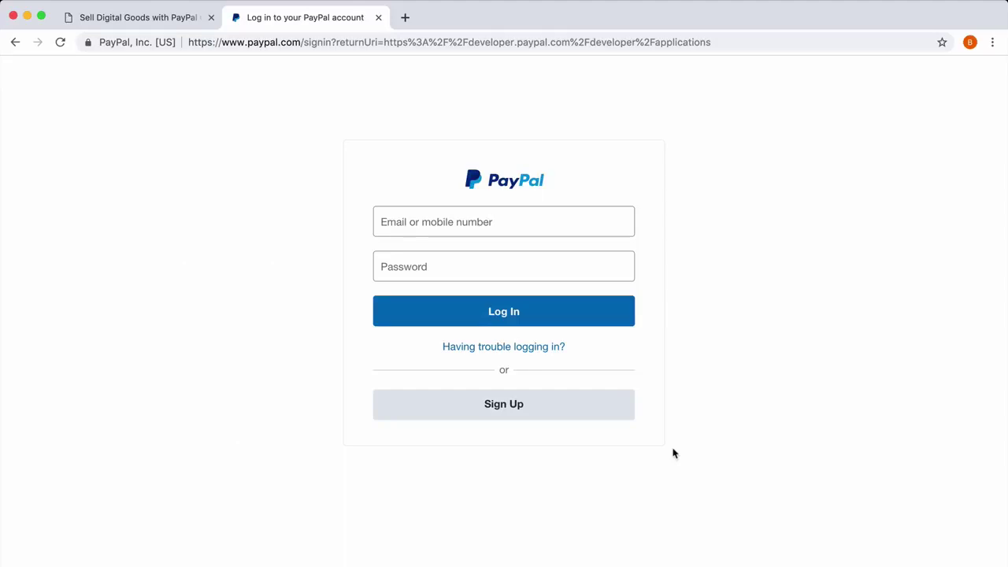
Choose a business account and log in with the store e-mail and password.
click(553, 408)
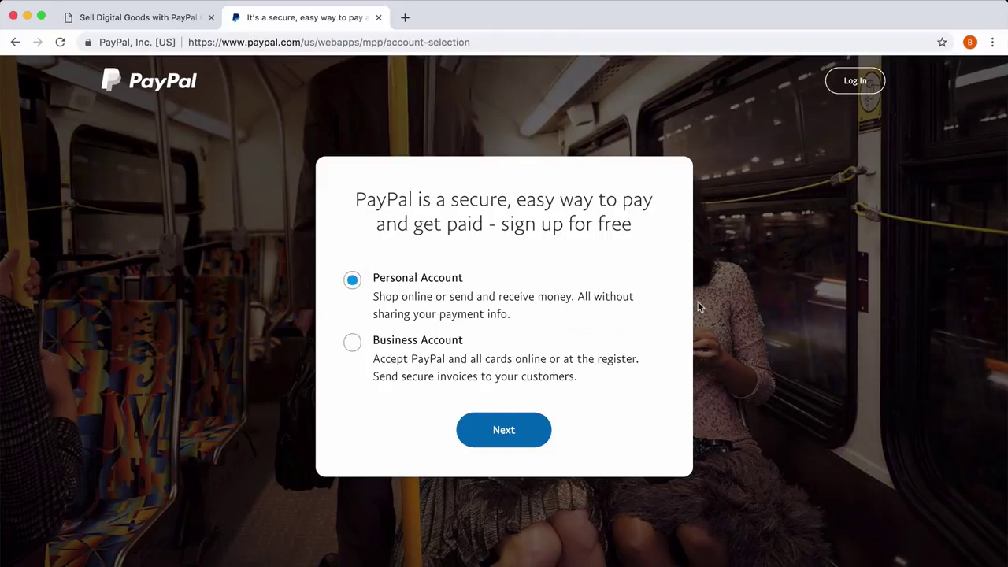
click(353, 344)
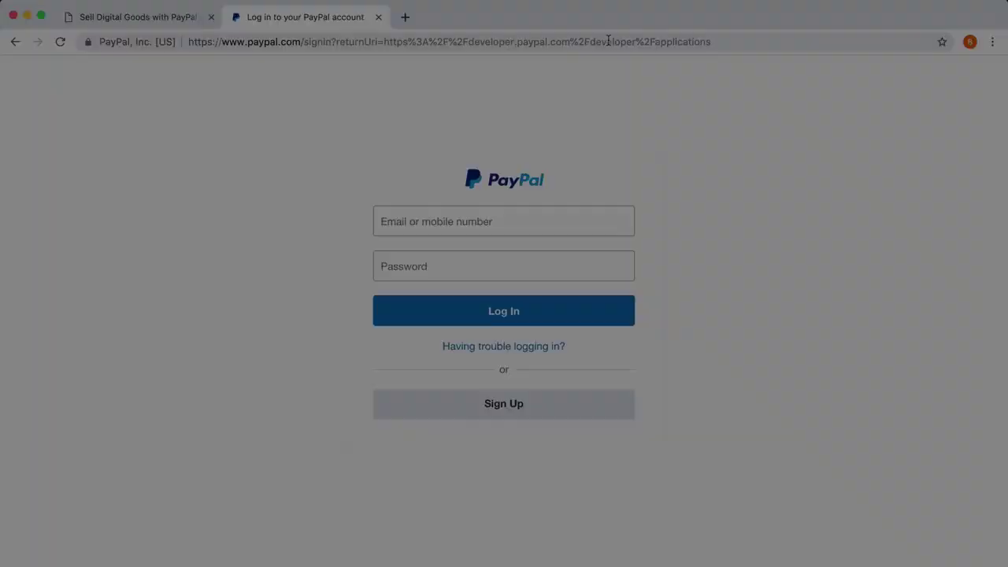
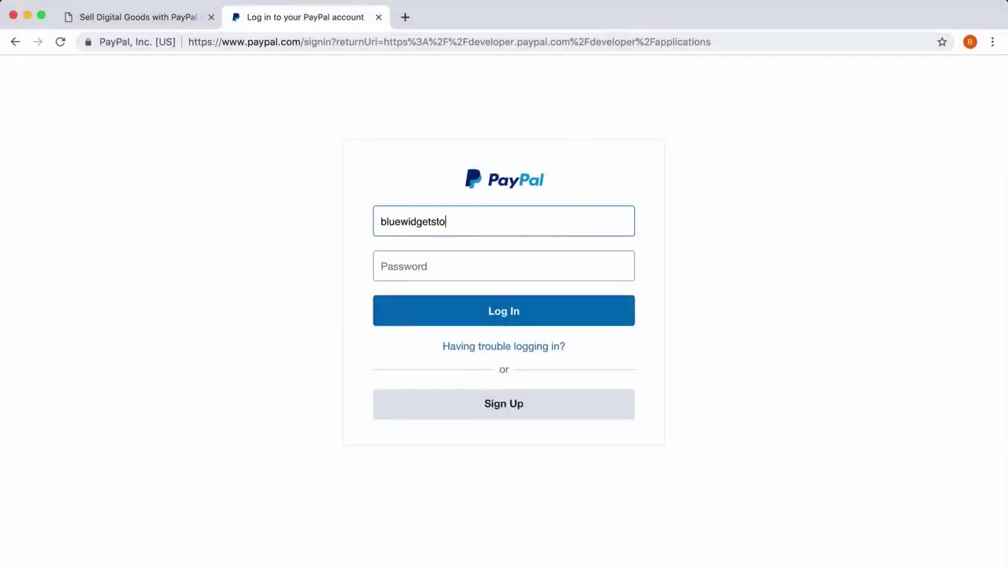
key(Tab)
text(••••••••)
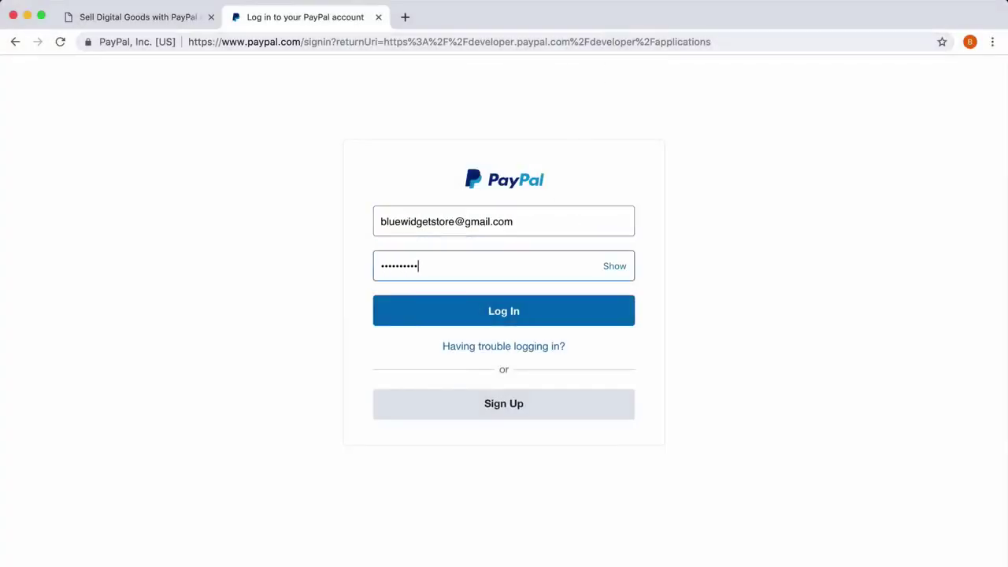
click(575, 311)
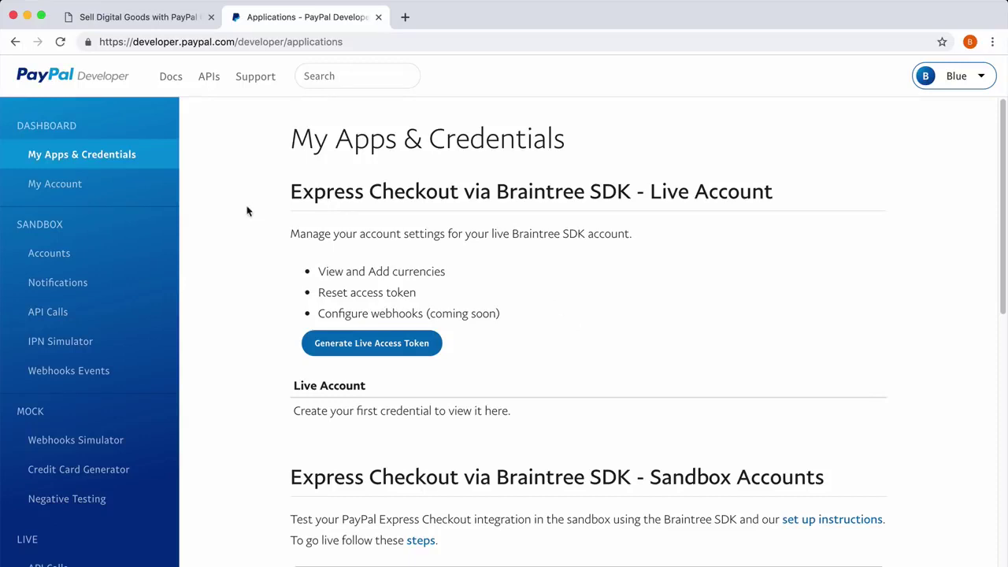
Start a new REST API app from My Apps & Credentials and name it 'Digital Goods'.
click(105, 155)
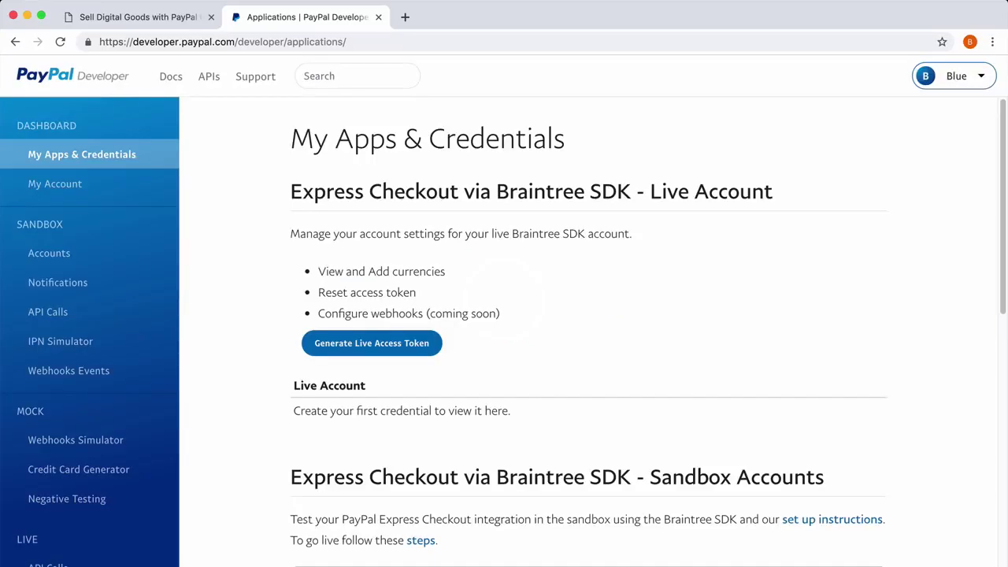
scroll(590, 331, down, 1)
scroll(589, 331, down, 3)
scroll(589, 331, down, 2)
scroll(589, 331, down, 2)
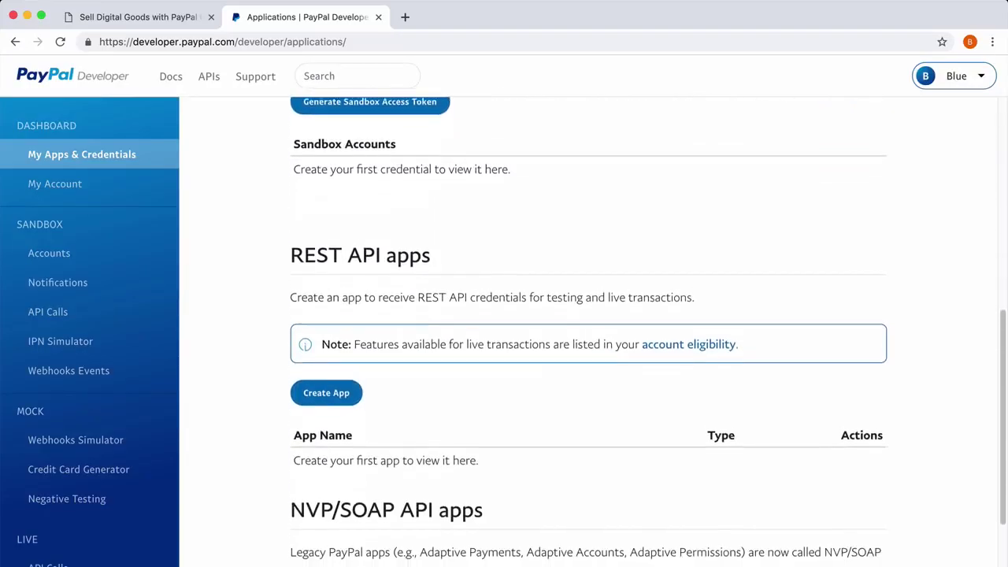
scroll(450, 333, down, 1)
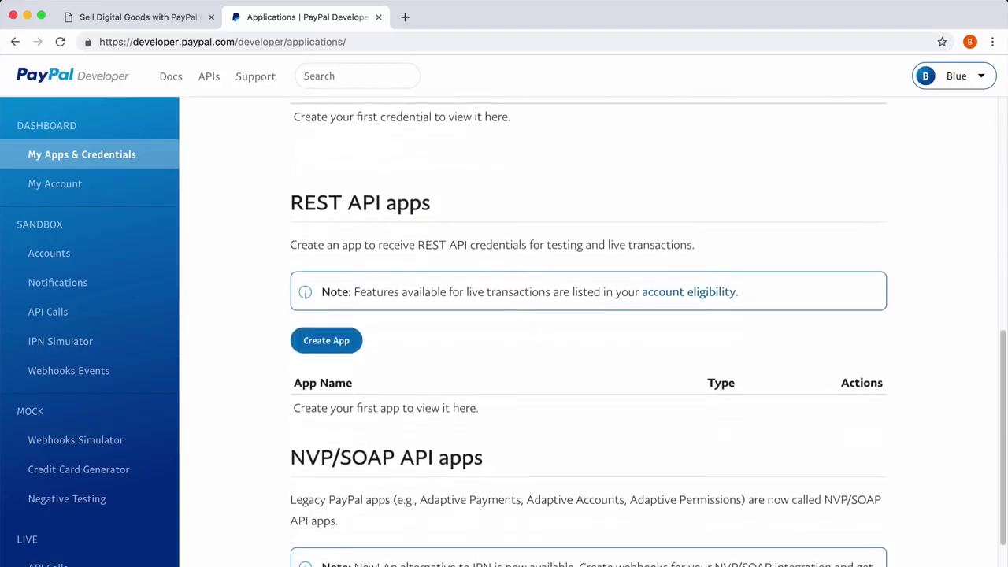
click(332, 337)
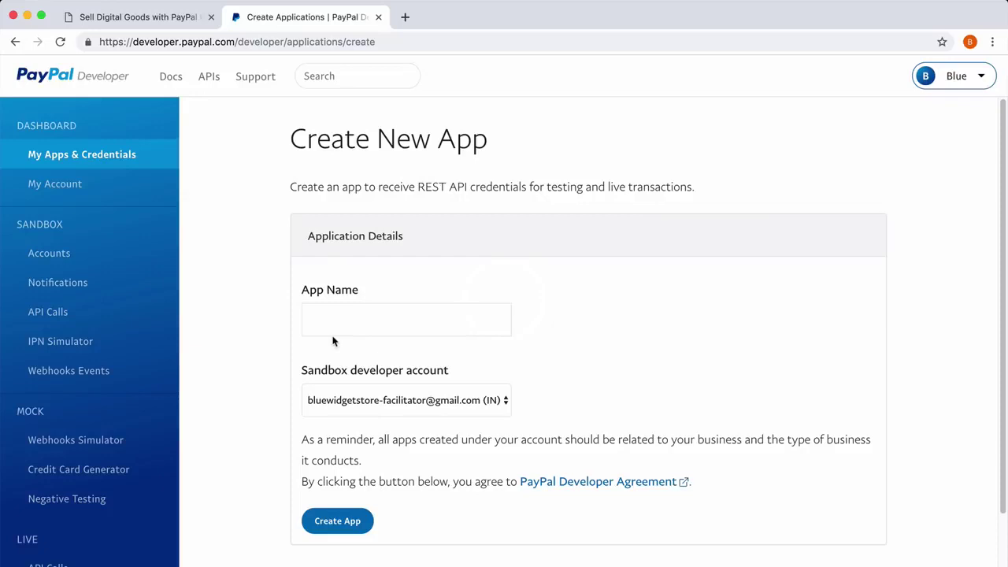
click(333, 335)
text(Digita)
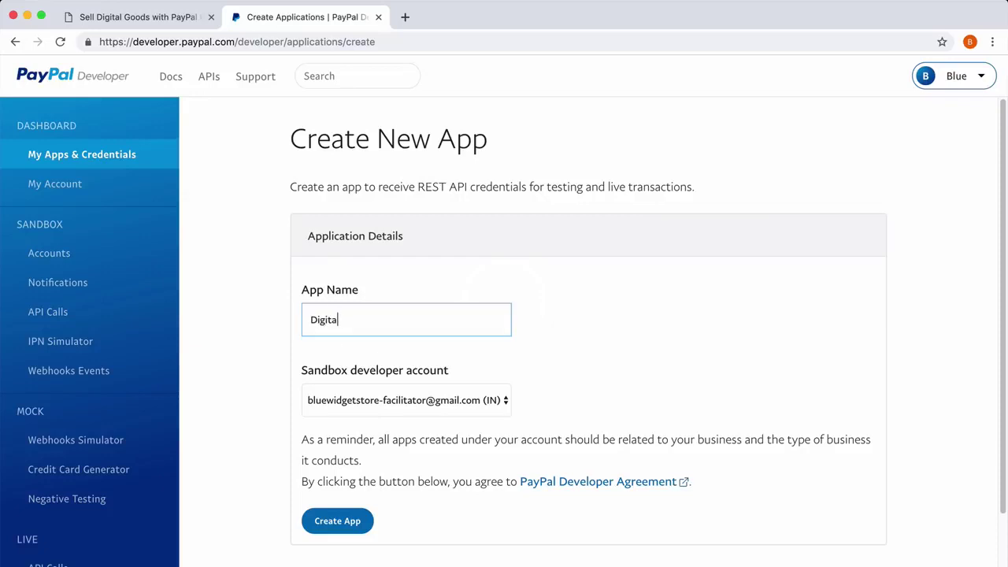
text(l Goods)
Create the Digital Goods app and reveal its sandbox client secret.
click(339, 524)
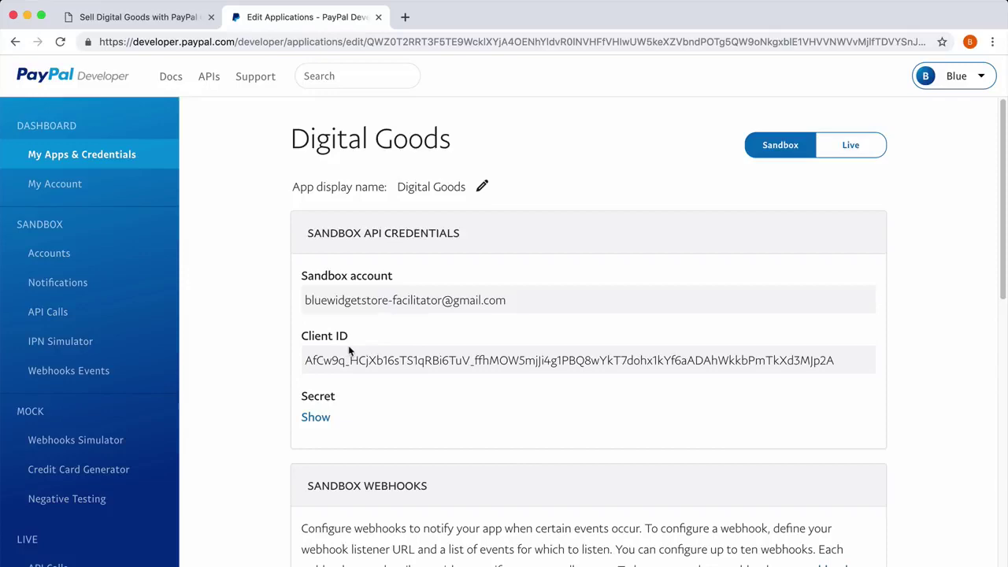
click(319, 417)
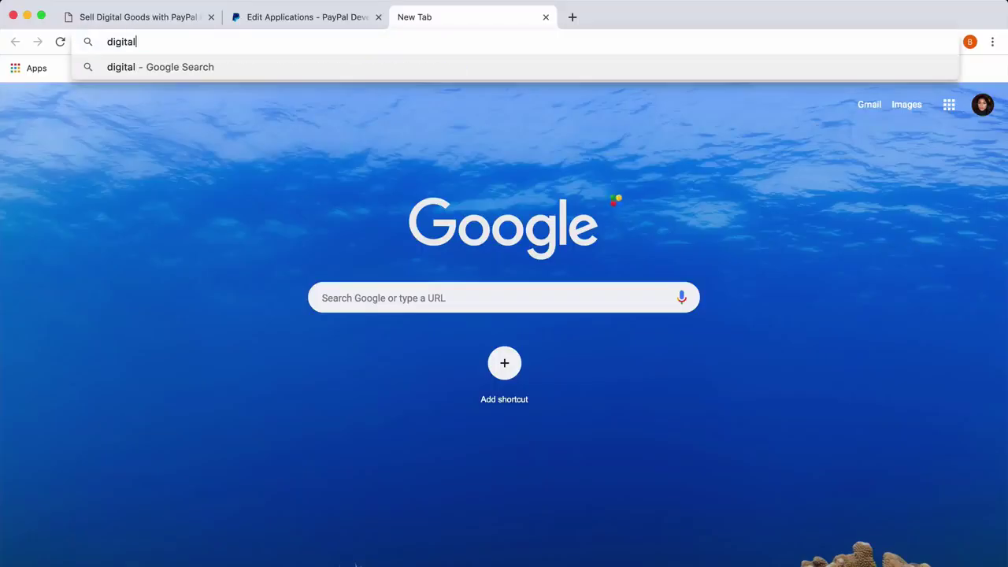
Load digitalgoods.dev/copy and make a copy of the Digital Goods spreadsheet.
text(goods.dev/c)
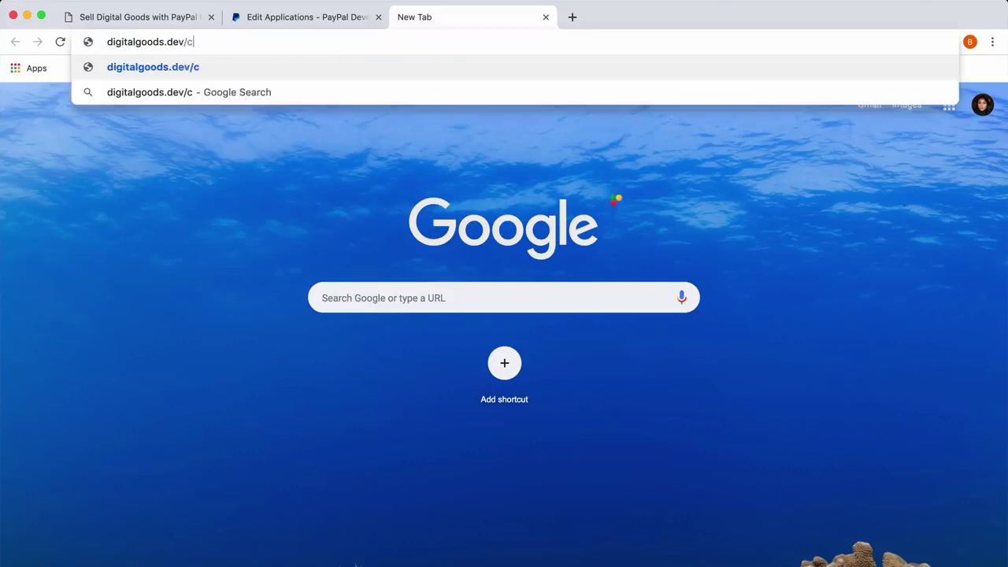
text(opy)
key(Return)
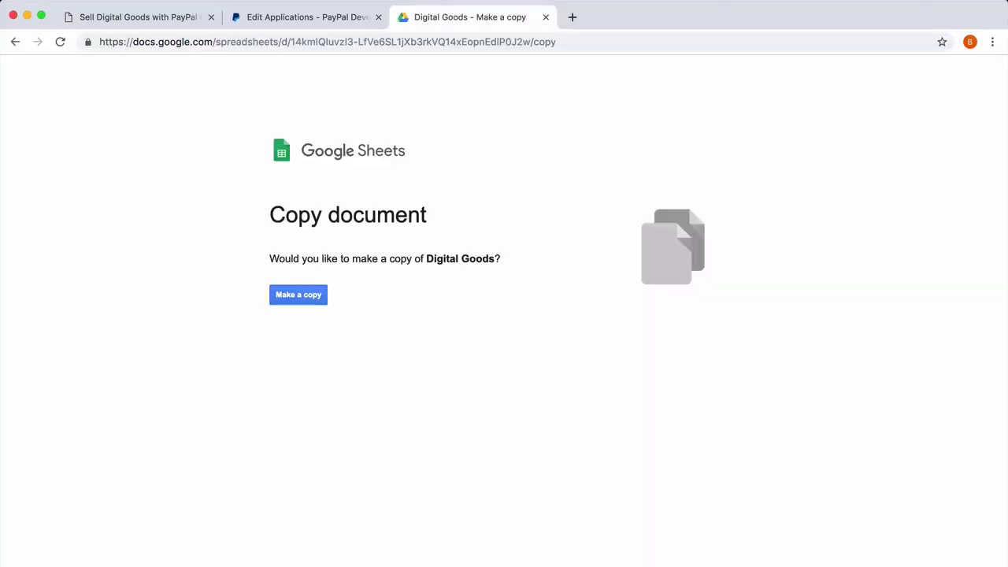
click(307, 298)
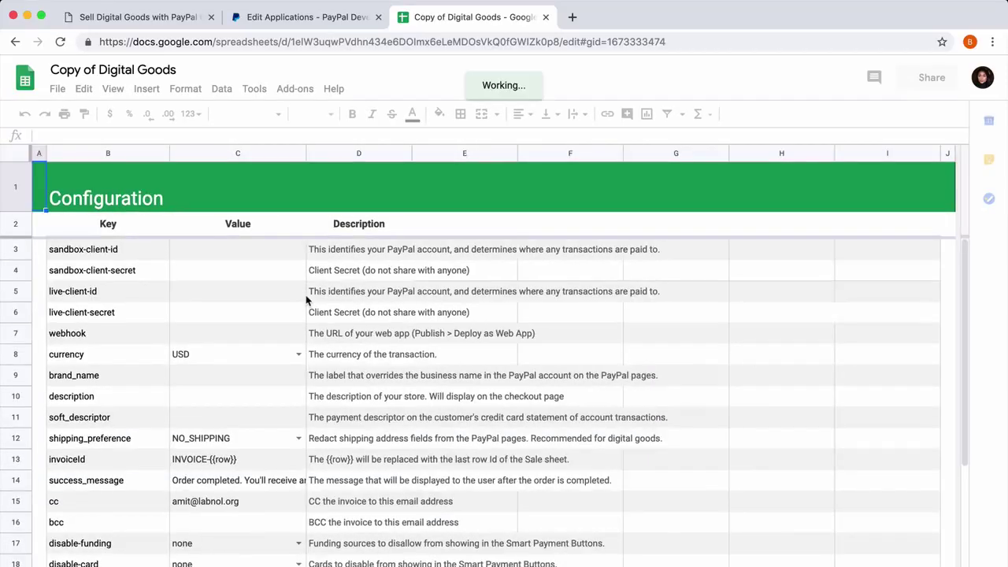
Rename the spreadsheet from 'Copy of Digital Goods' to 'Digital Goods'.
click(108, 71)
key(shift+Home)
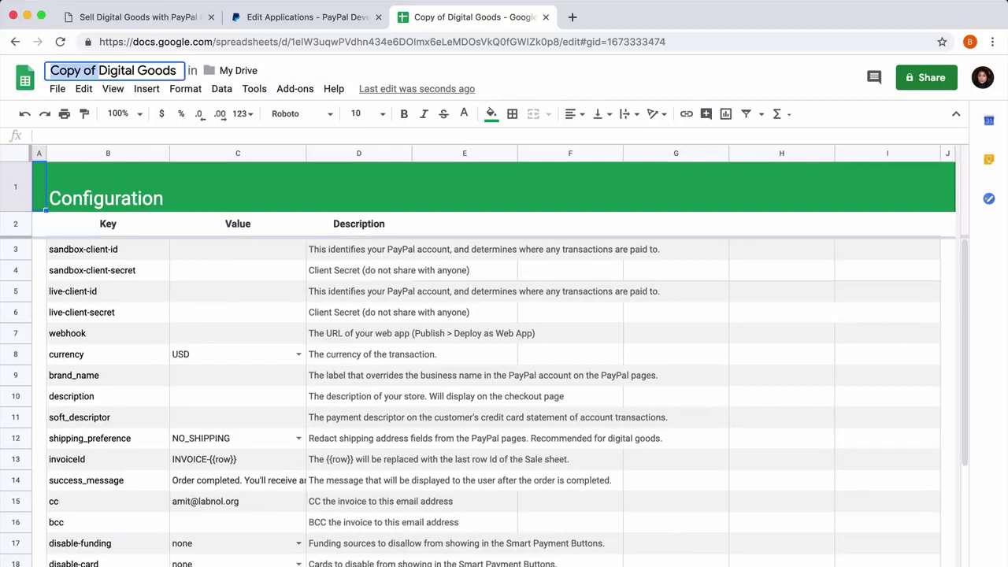
key(BackSpace)
key(Return)
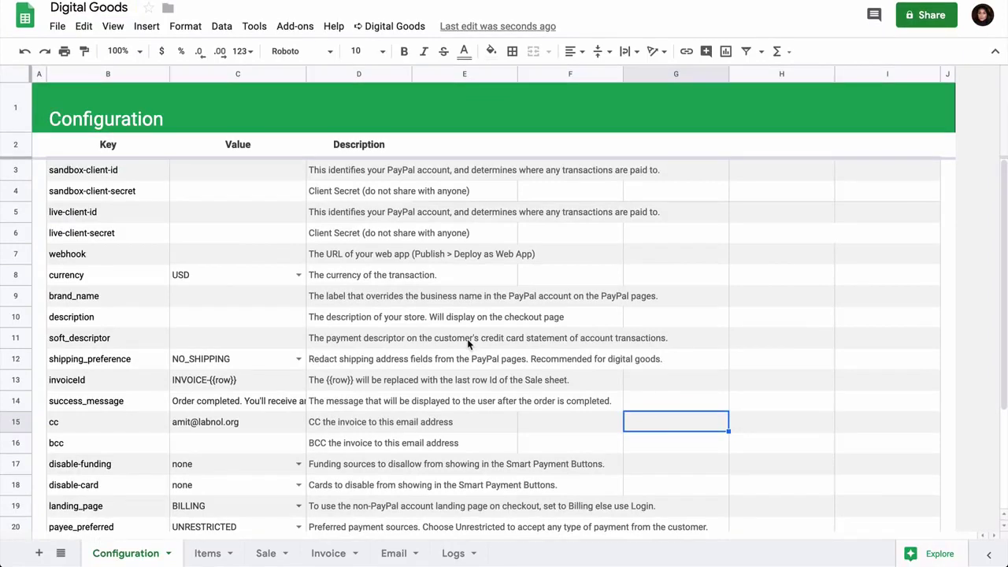
Inspect the Items sheet's Files column (H3), then view the Sale sheet.
click(207, 553)
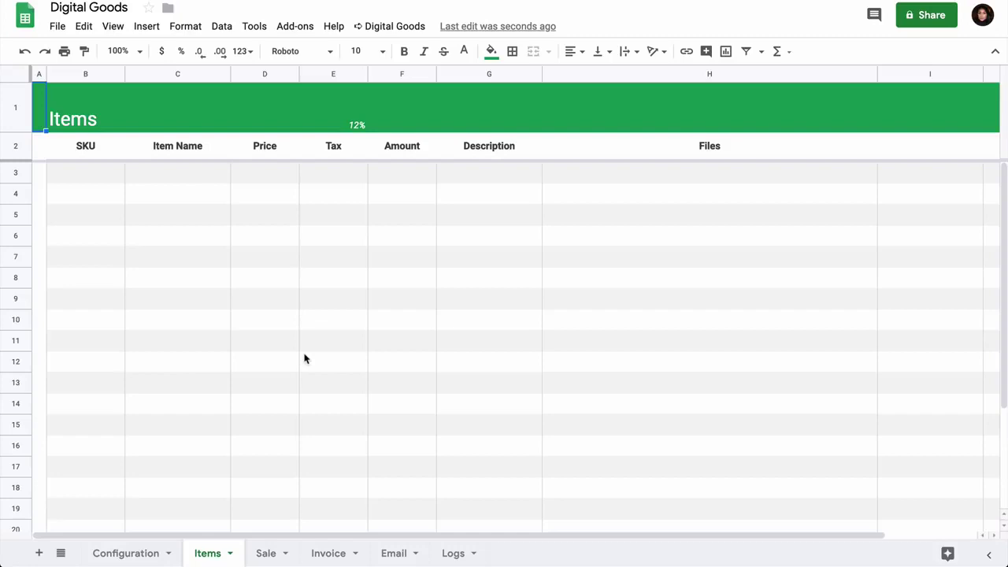
click(684, 154)
click(679, 176)
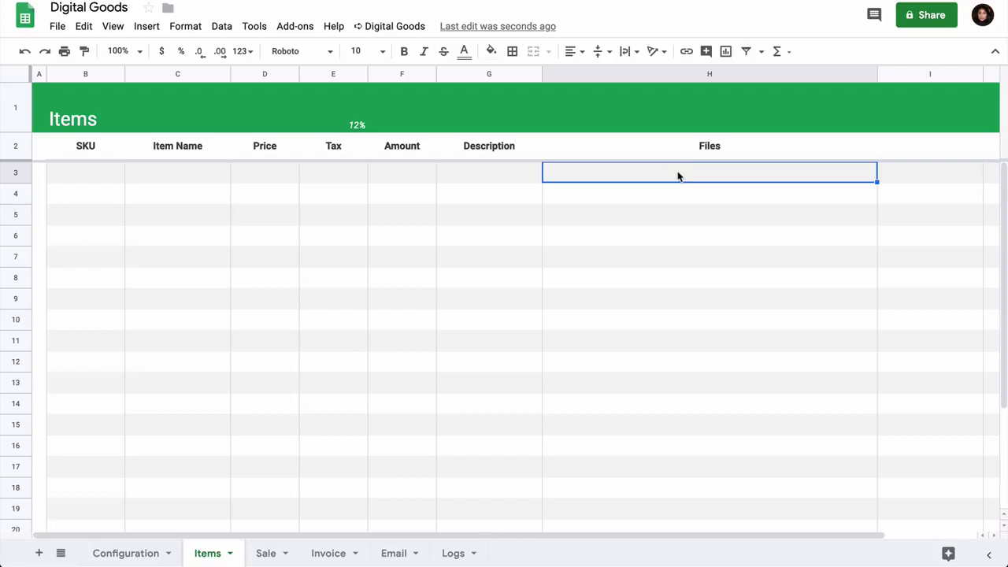
click(267, 553)
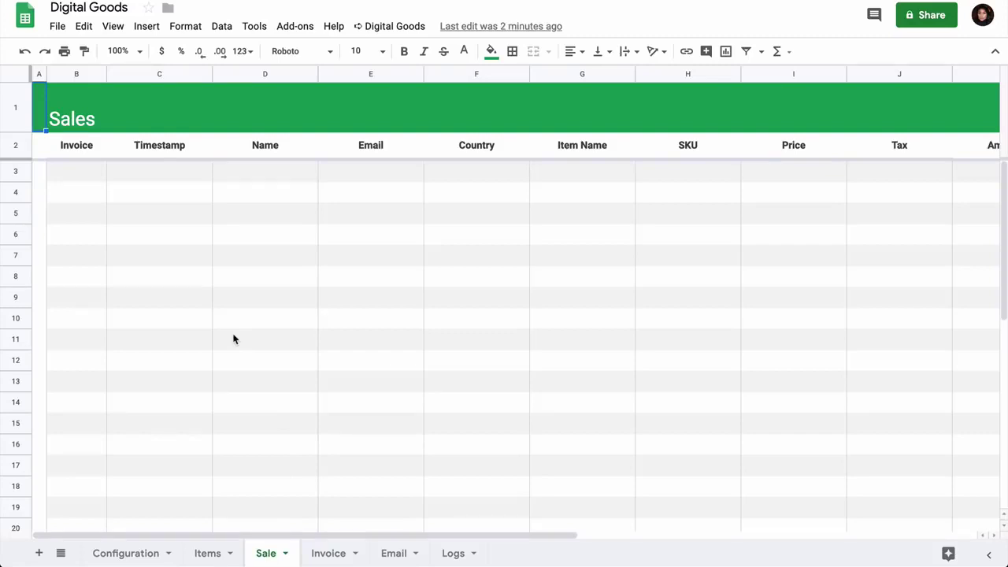
Inspect the Invoice template's {{Name}} placeholder and =sum(G21,G22) total, then view the Email sheet.
click(329, 552)
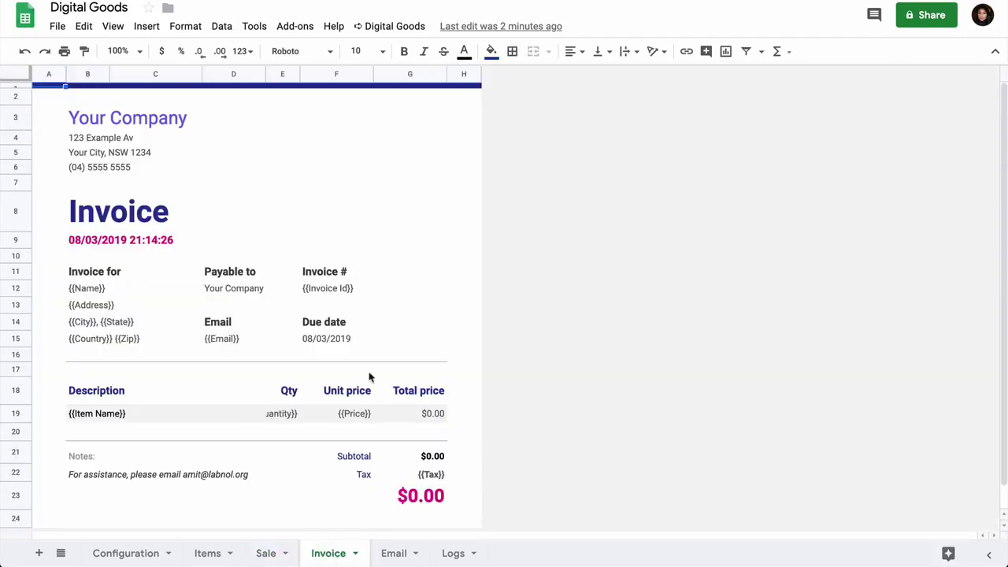
click(275, 240)
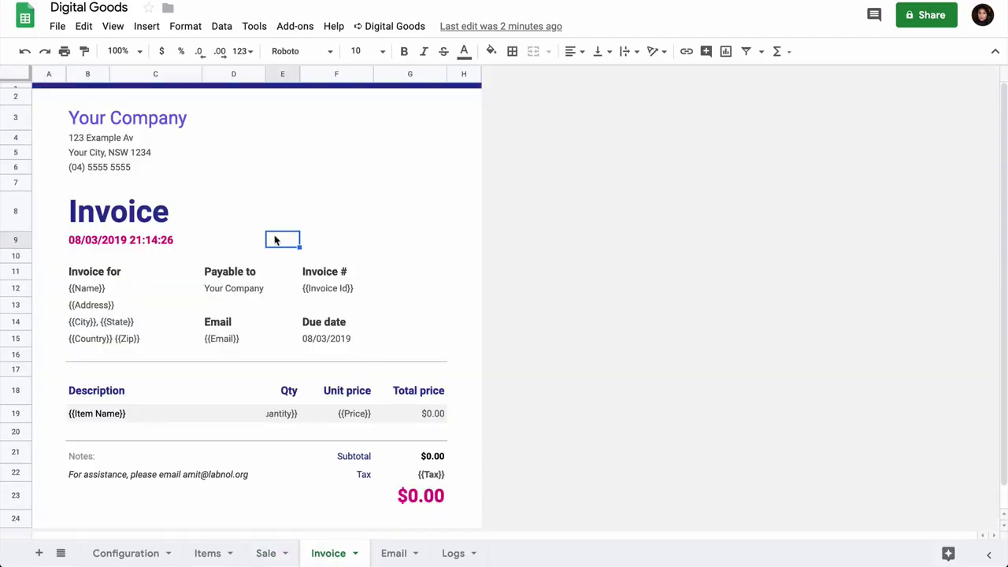
click(101, 290)
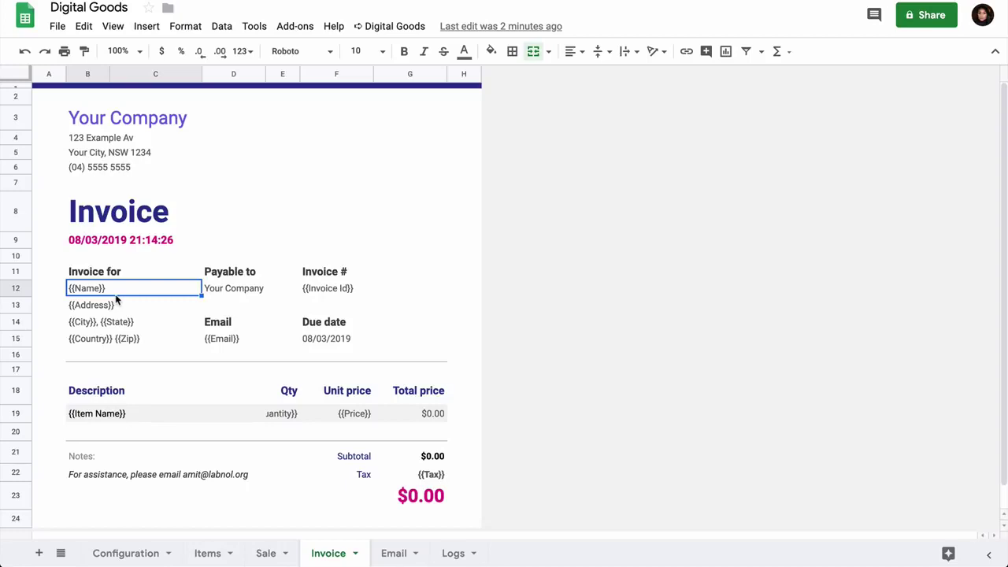
click(426, 498)
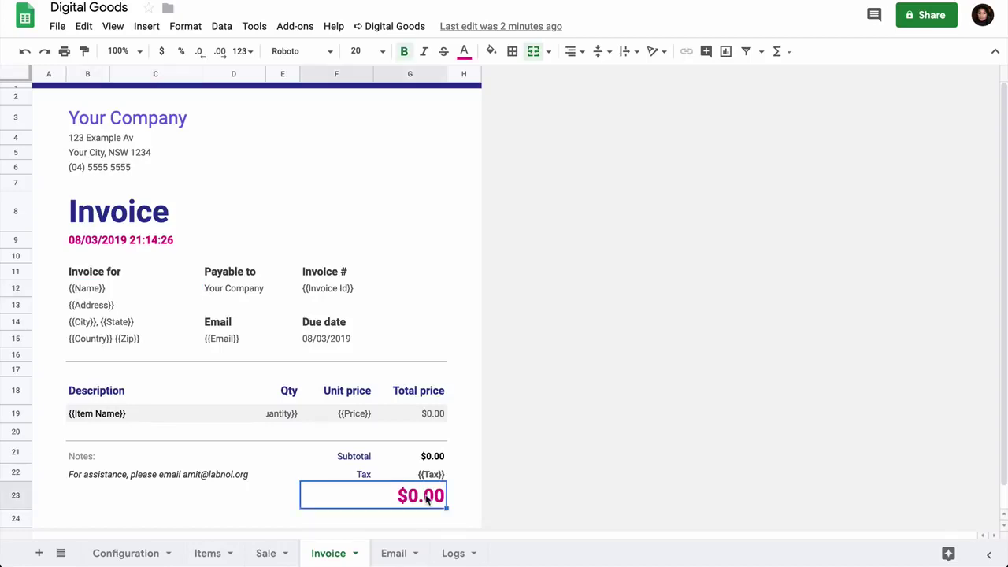
double_click(426, 496)
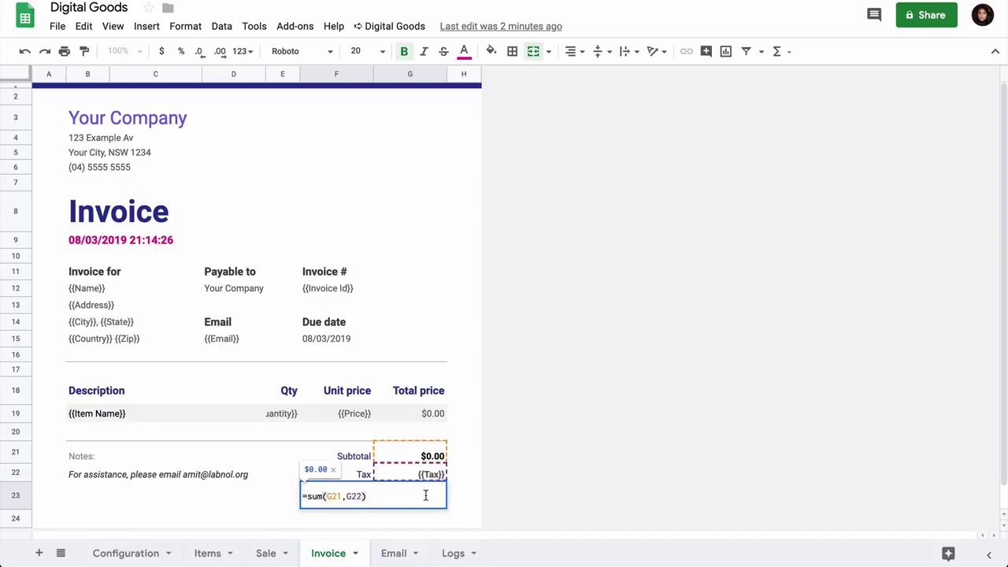
click(276, 501)
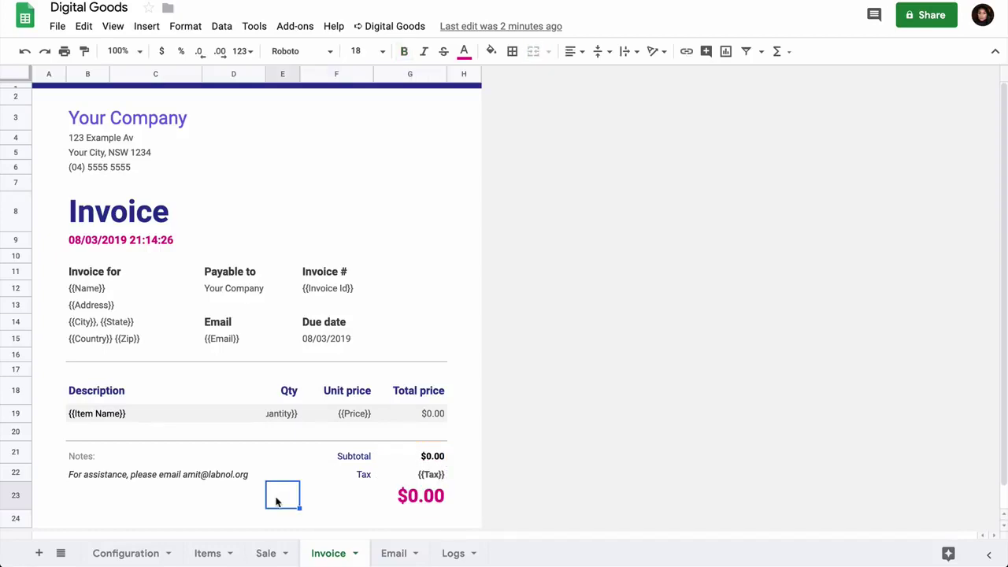
click(392, 553)
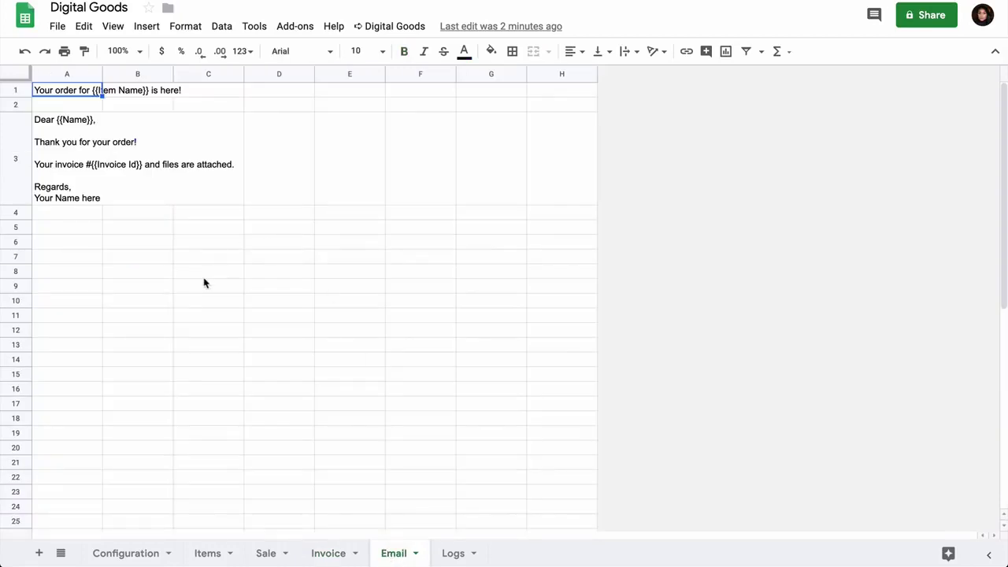
Add a trial 'Visit our websites' link line above Regards in the A3 email body, then delete it.
click(209, 374)
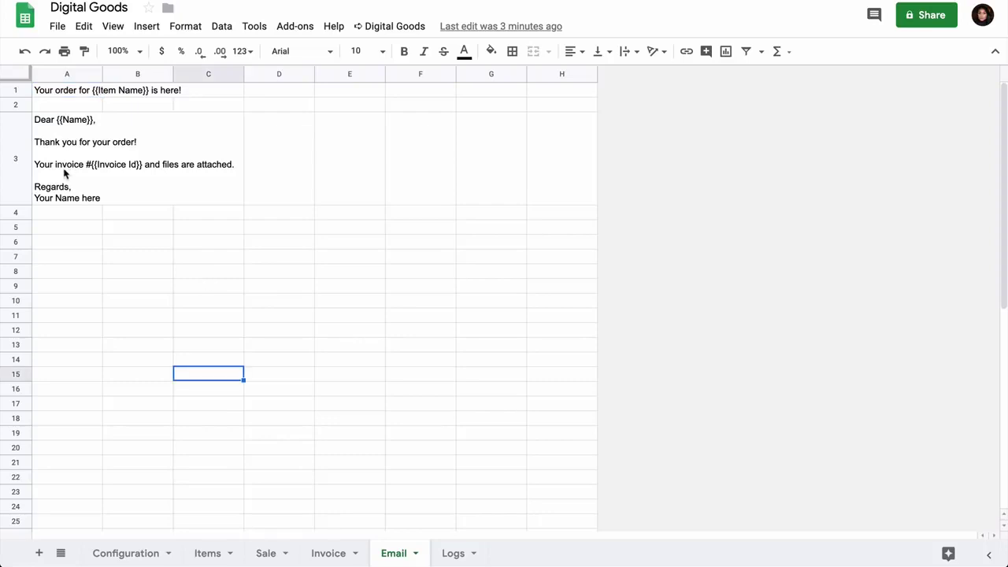
double_click(64, 169)
click(85, 170)
key(ctrl+Return)
text(Visi)
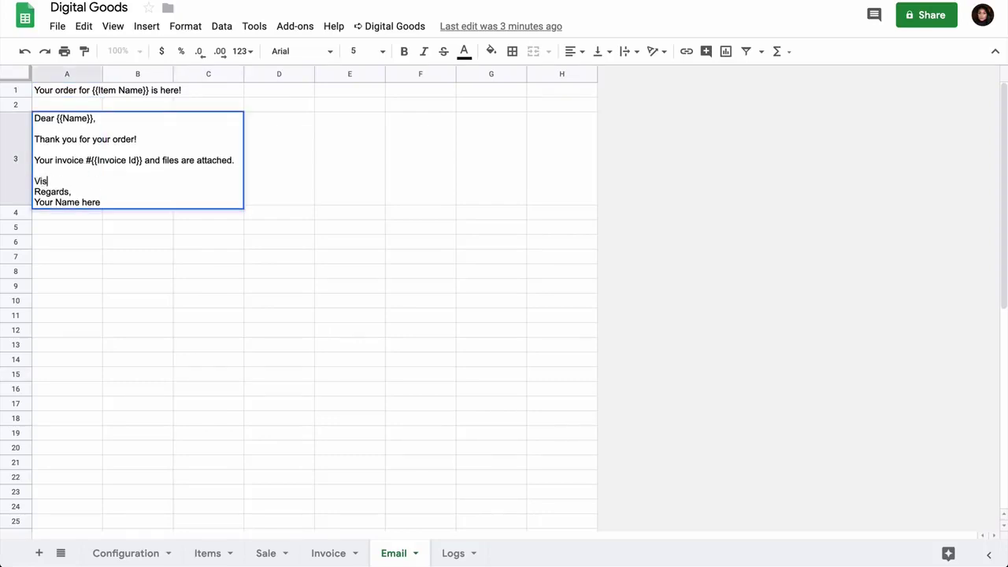
text(t our websi)
text(tes <a href="">url</)
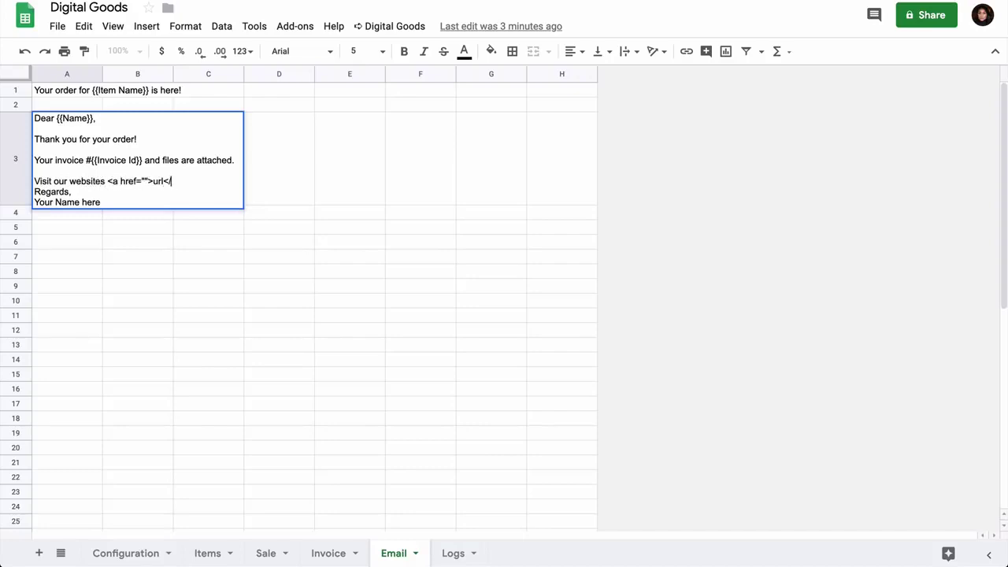
text(a>)
key(ctrl+Return)
key(Up)
key(shift+End)
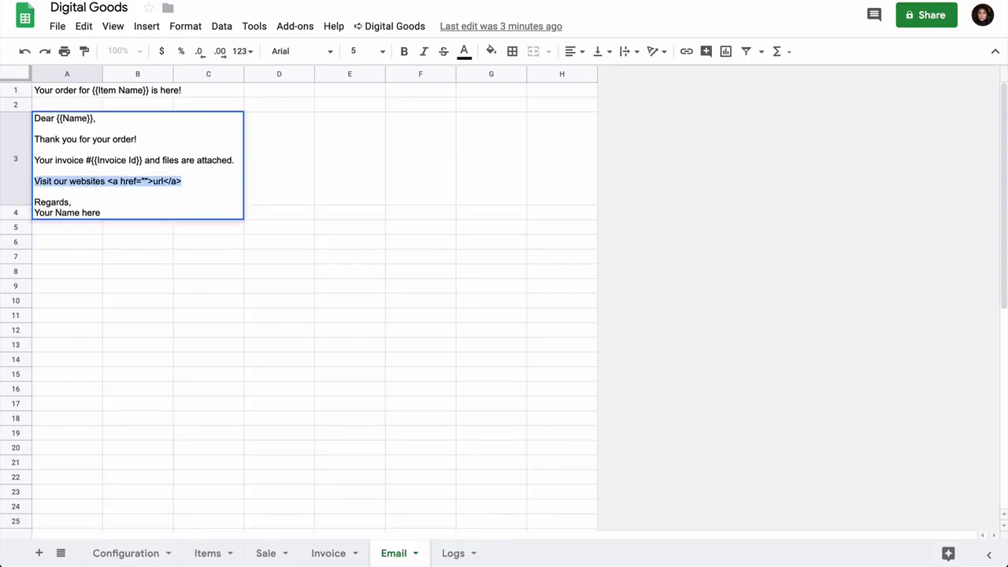
key(BackSpace)
key(BackSpace)
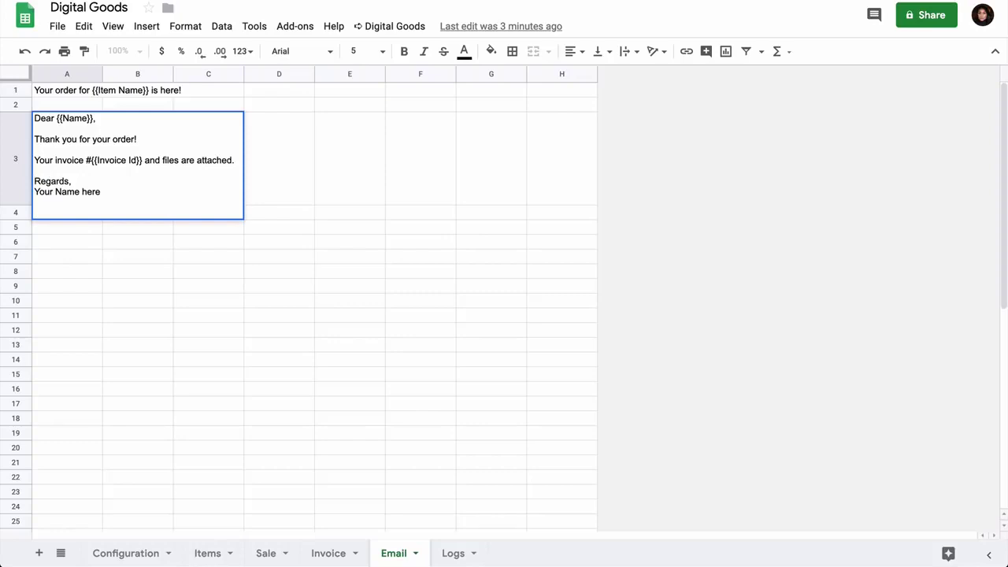
click(138, 271)
Glance at Event Logs, then set the Configuration sheet's debug value in C23 to 'no'.
click(449, 554)
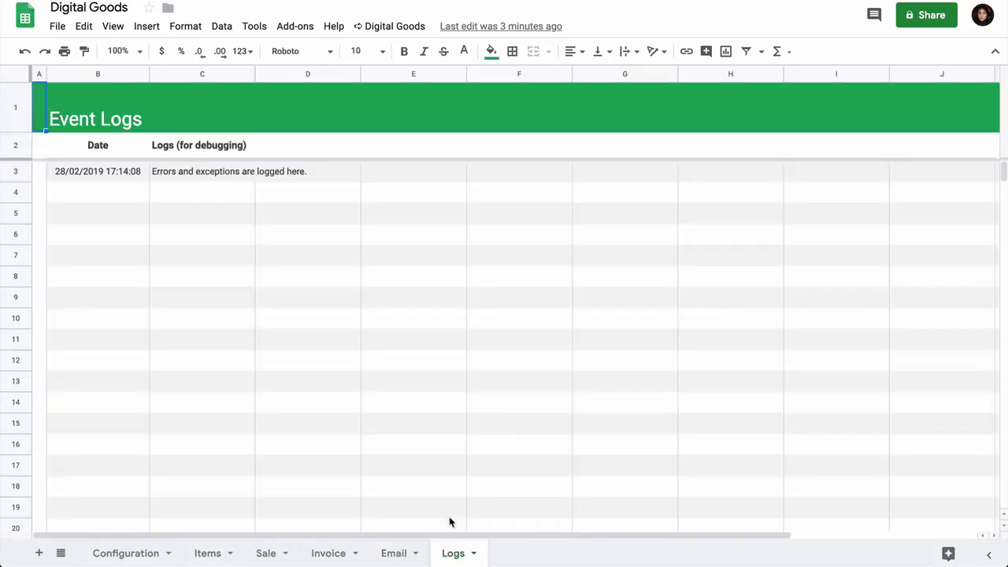
click(196, 255)
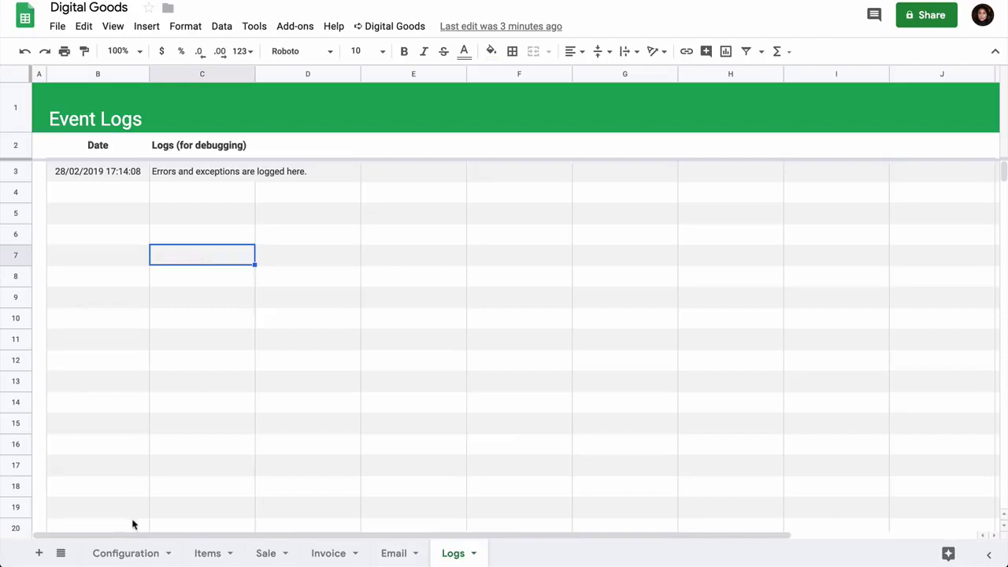
click(124, 553)
scroll(272, 430, down, 1)
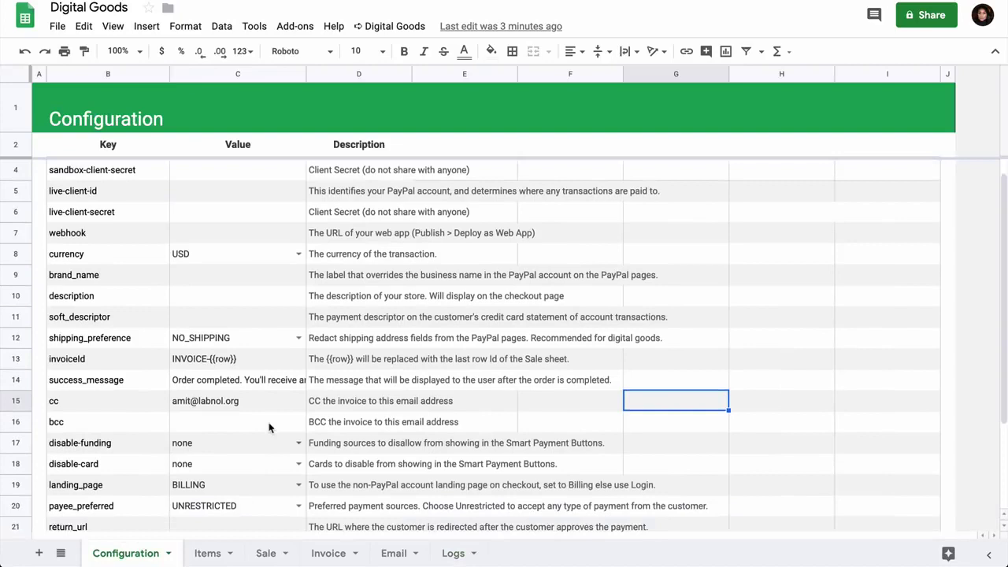
scroll(271, 430, down, 2)
scroll(236, 449, down, 1)
click(94, 473)
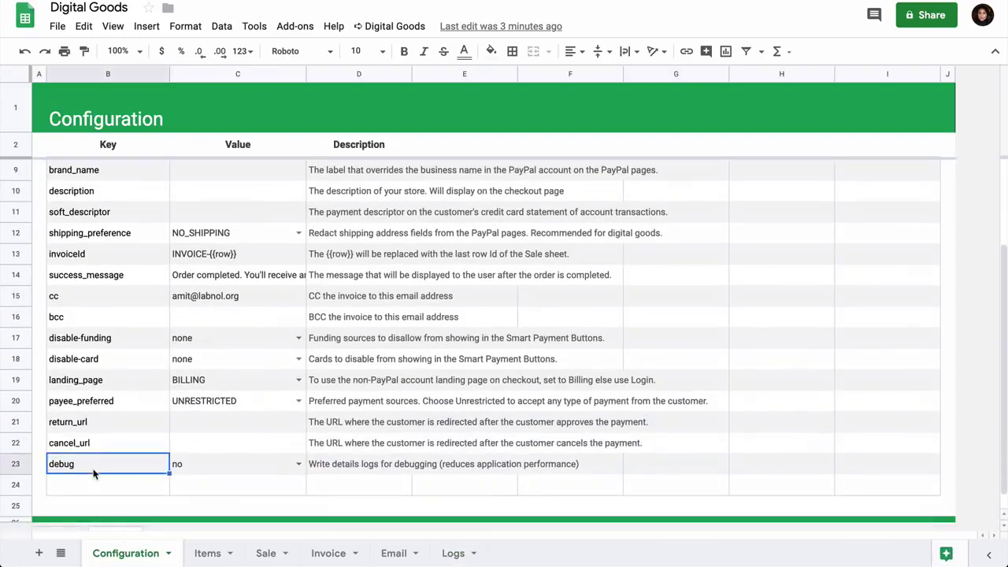
click(298, 465)
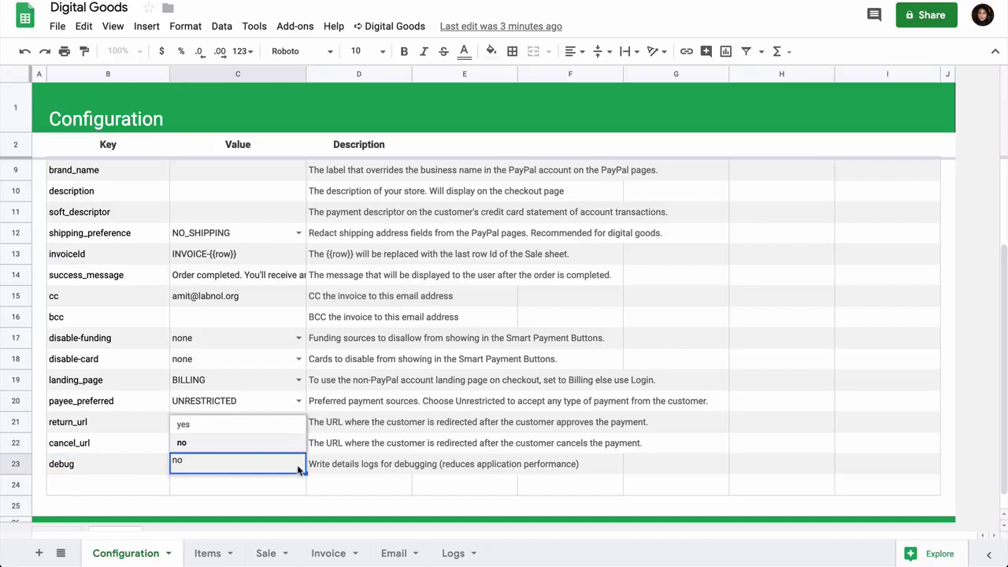
click(297, 465)
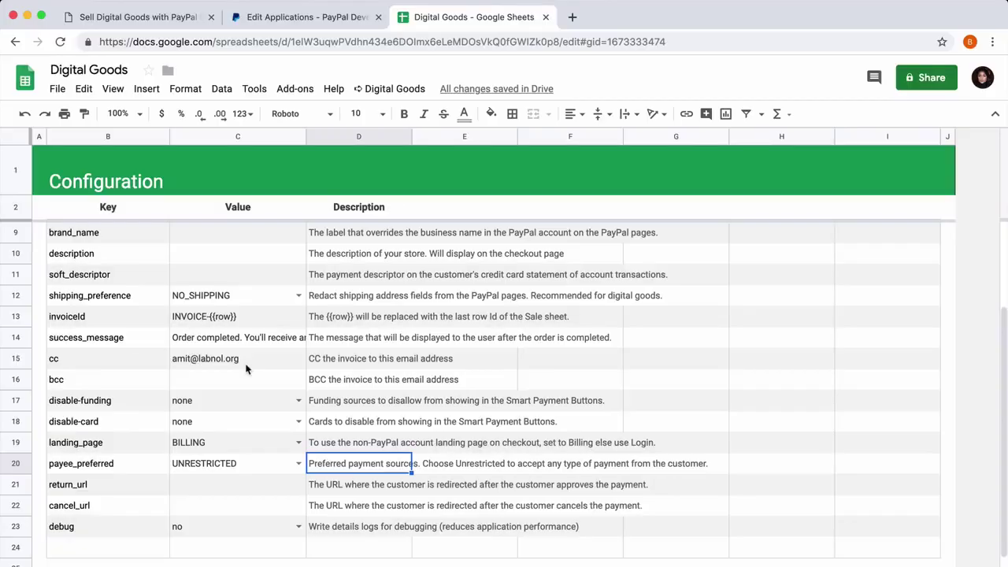
Deploy the sheet's script as web app version 'v1', run as owner, accessible to anyone, even anonymous.
click(254, 88)
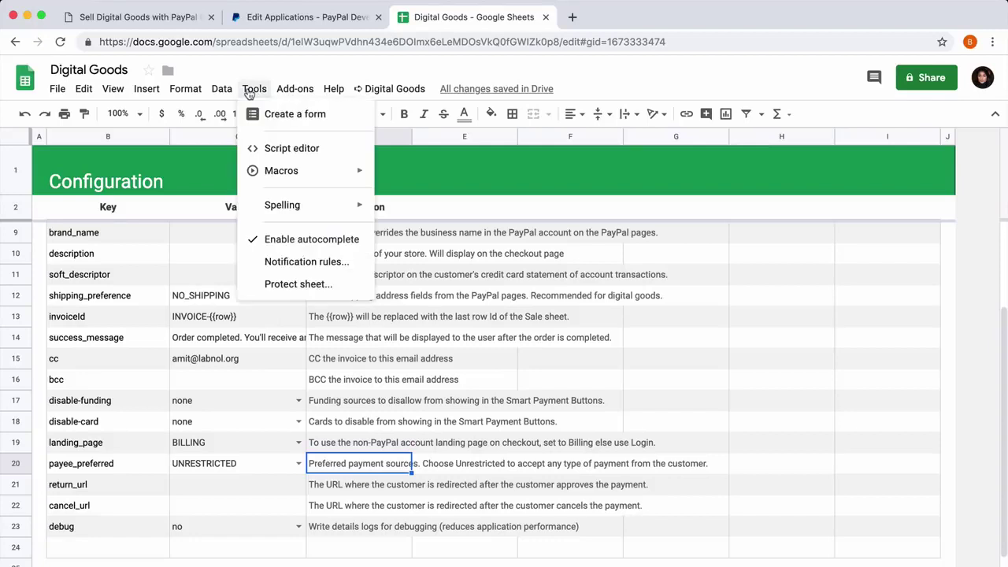
click(292, 150)
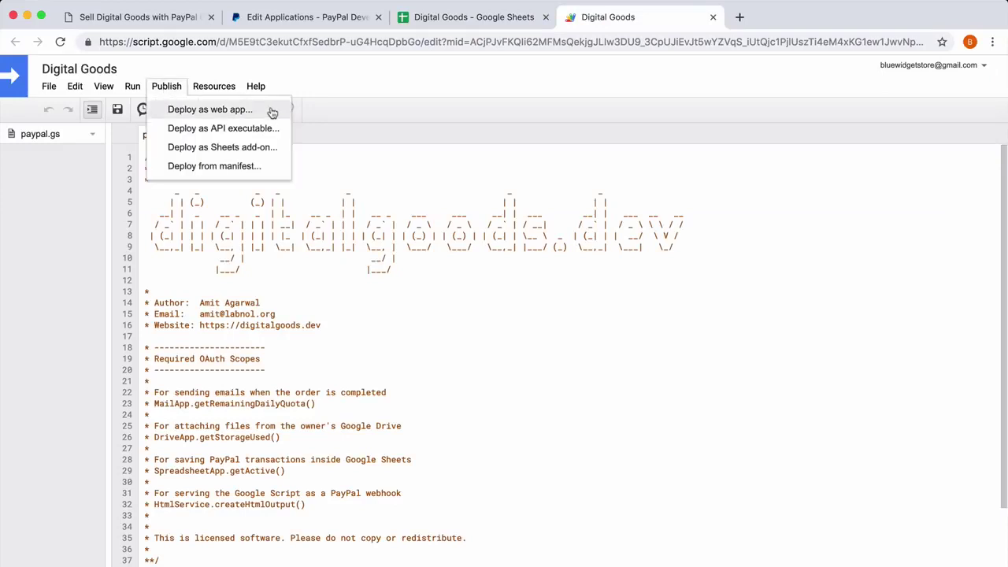
click(271, 113)
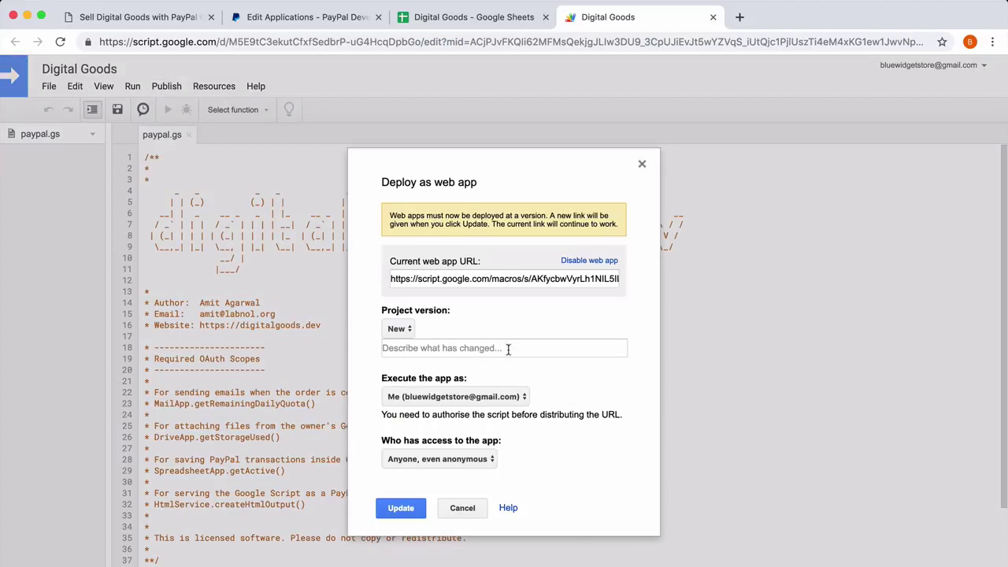
click(509, 349)
text(v1)
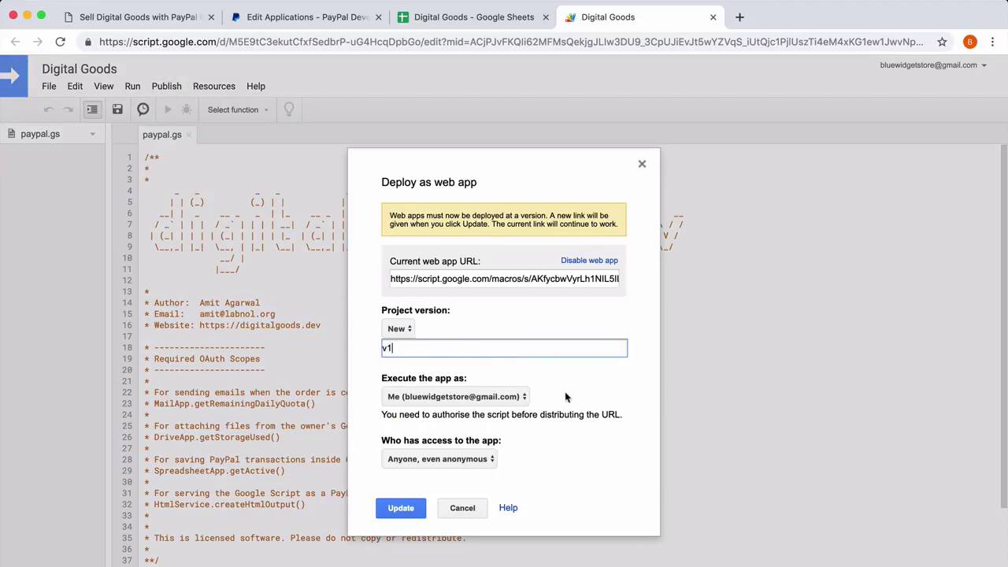
click(514, 397)
click(516, 397)
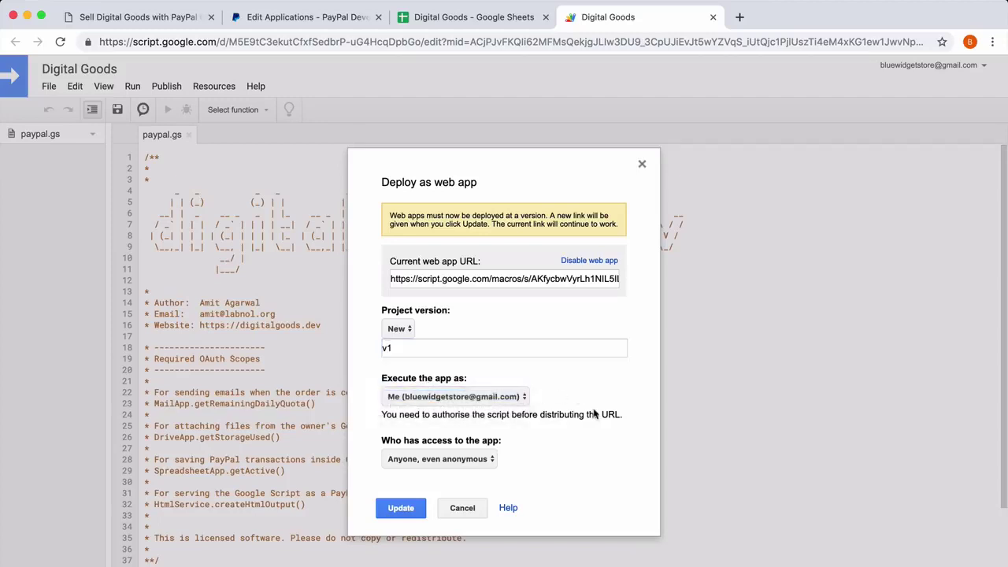
click(490, 459)
click(409, 512)
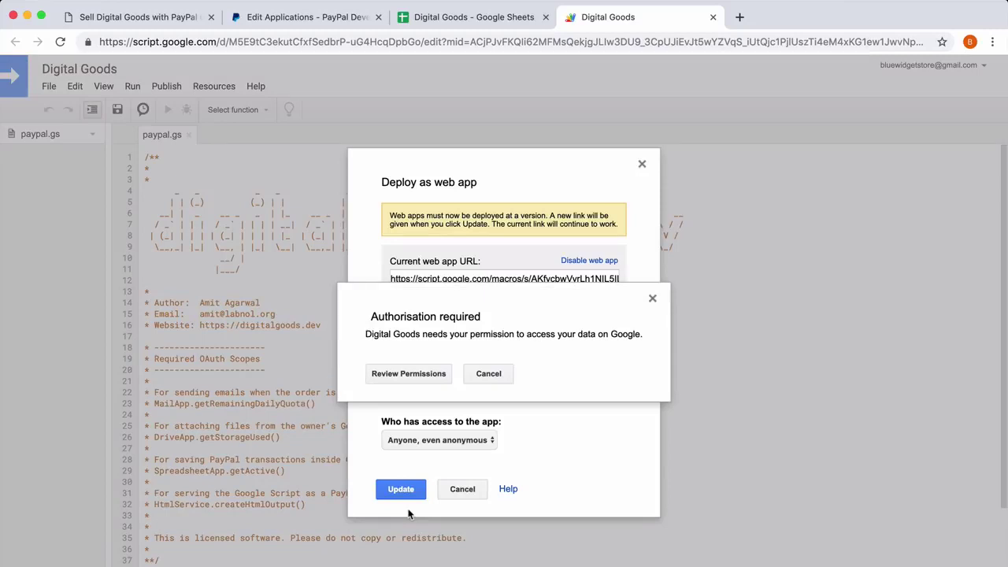
Authorize the unverified Digital Goods app's requested permissions with the store's Google account.
click(420, 373)
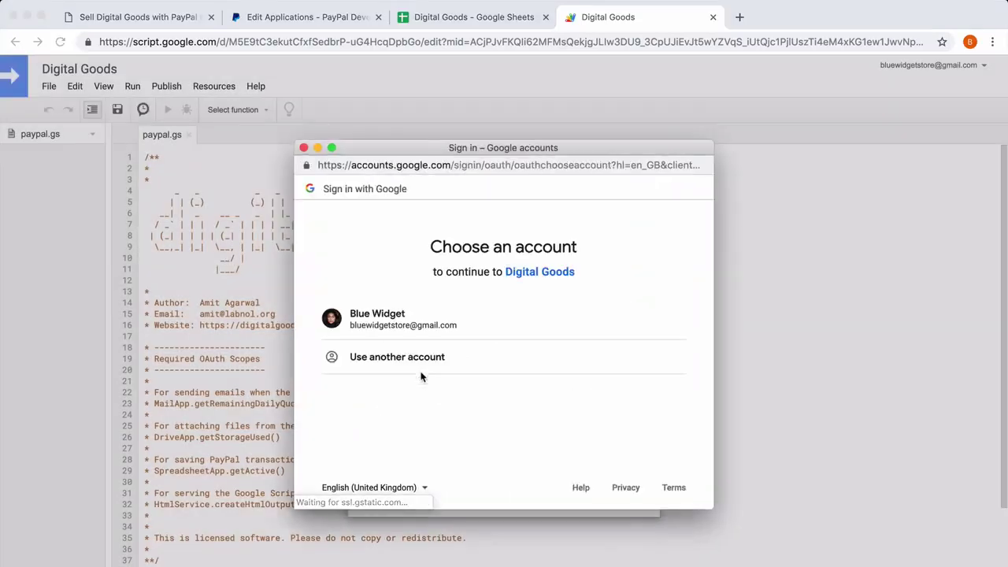
click(396, 329)
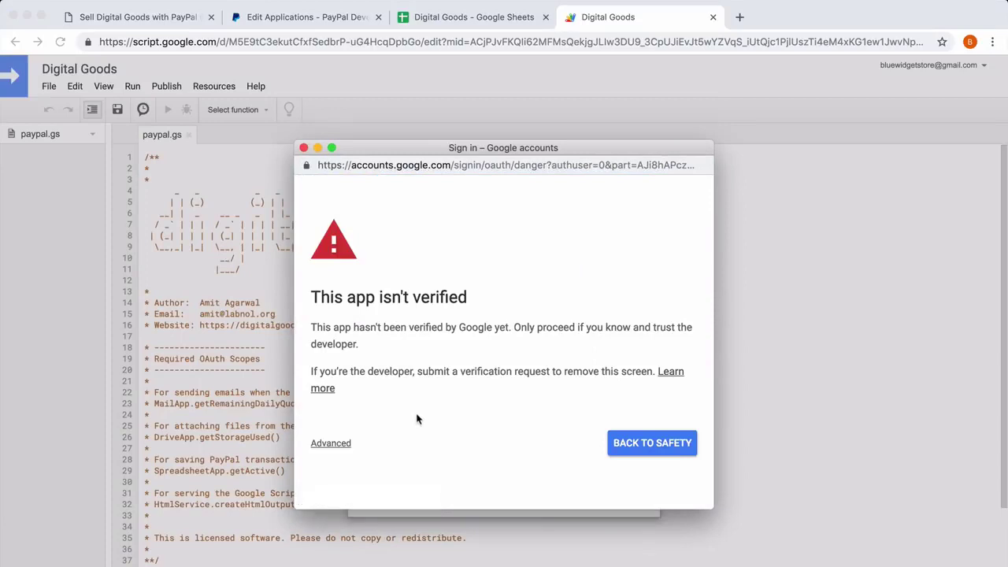
click(330, 444)
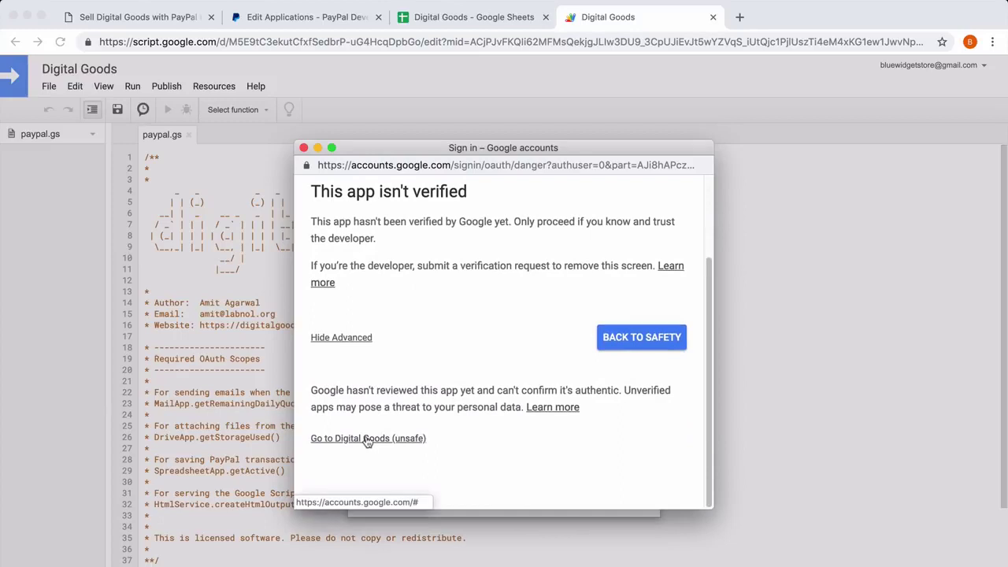
click(367, 440)
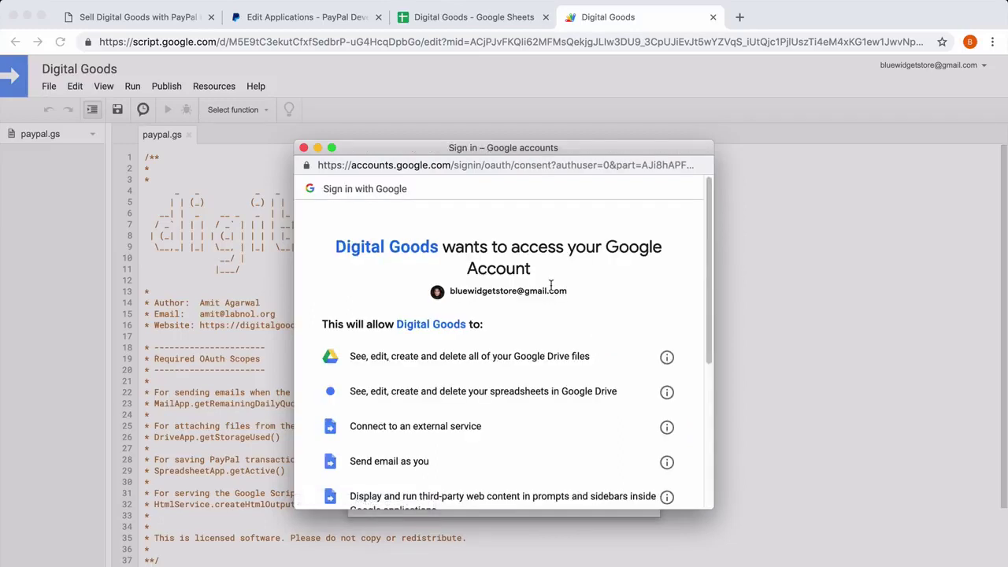
scroll(551, 285, down, 1)
scroll(550, 284, down, 2)
scroll(551, 285, down, 3)
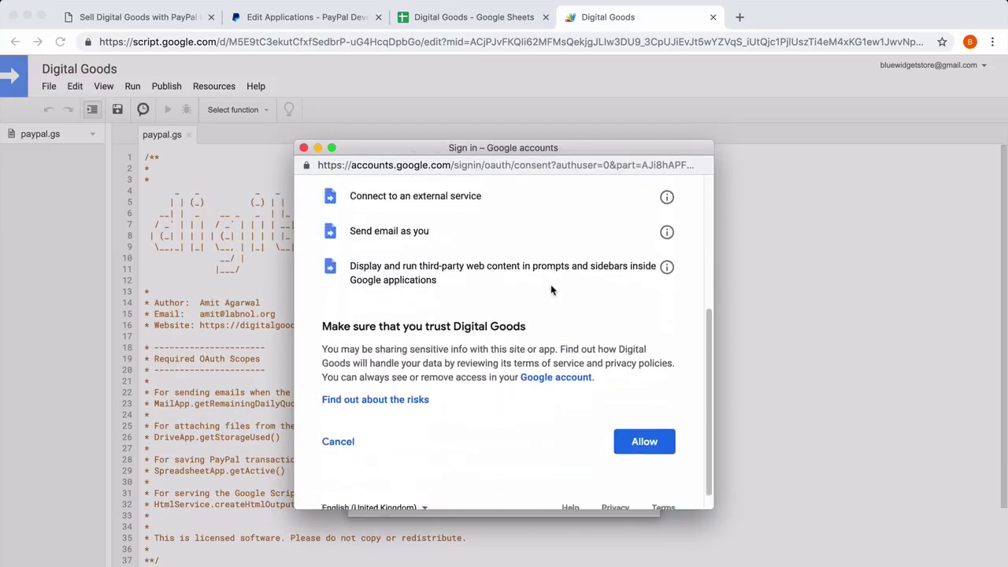
click(644, 422)
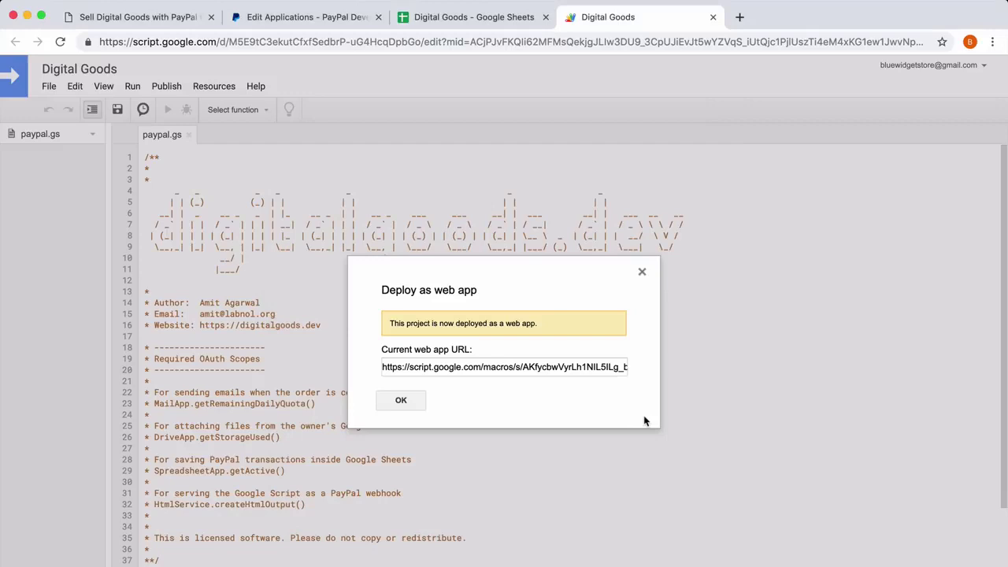
Copy the deployed web app URL and dismiss the deployment confirmation.
click(576, 367)
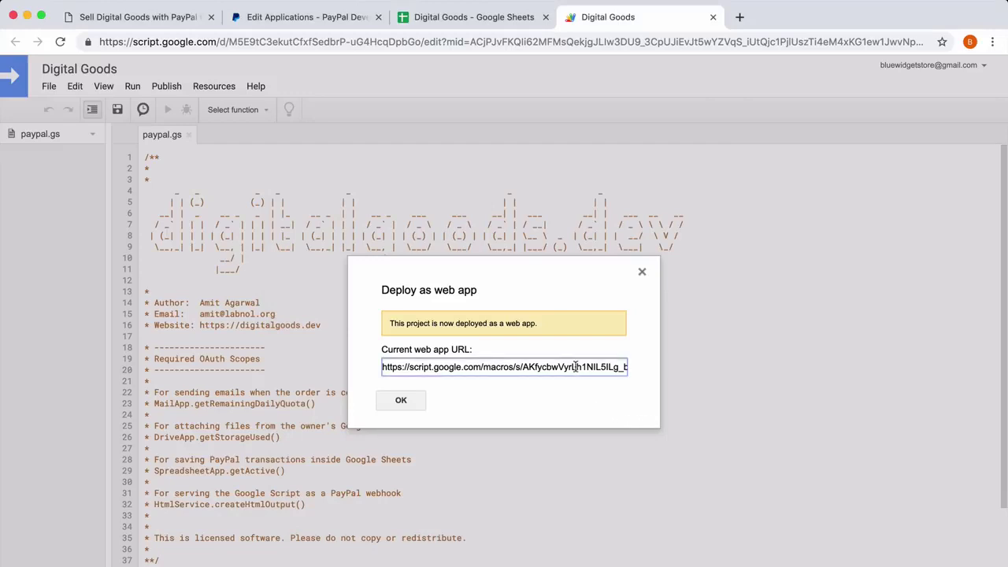
right_click(575, 366)
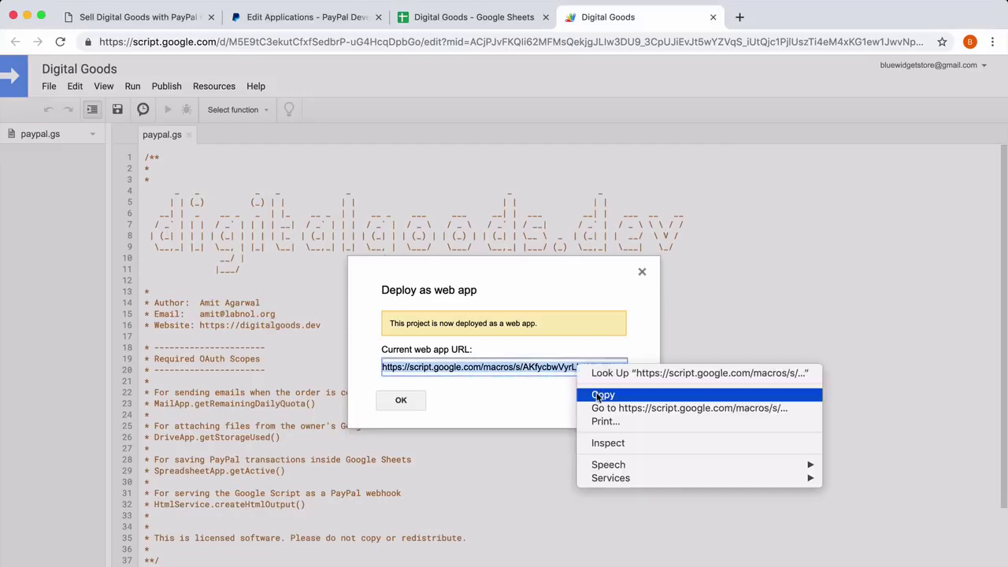
click(599, 396)
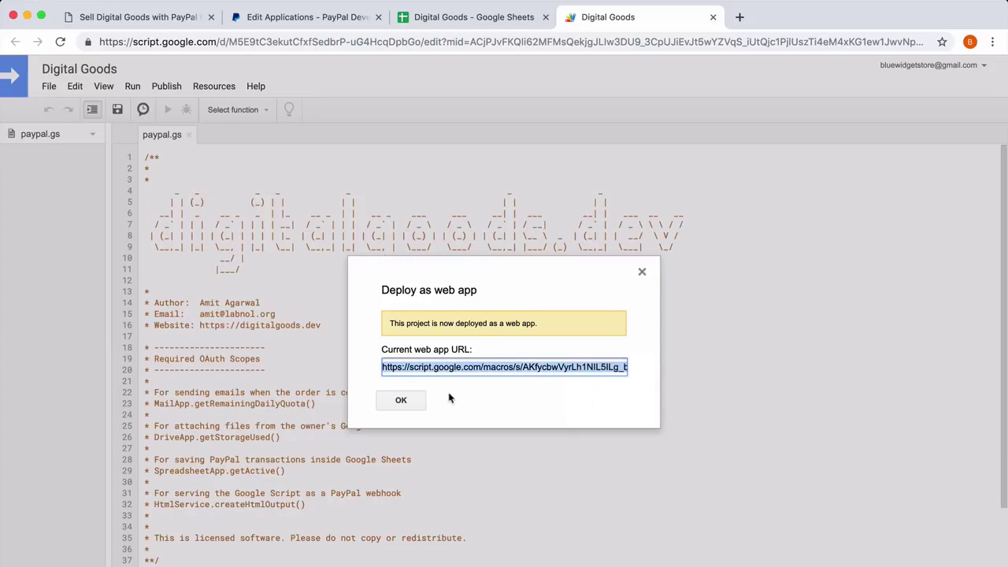
click(402, 401)
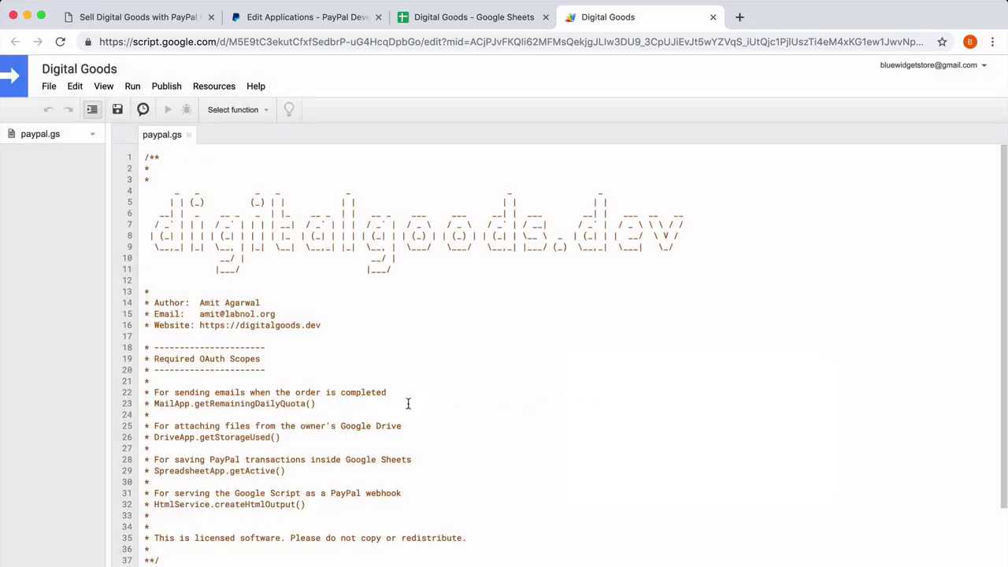
Back in the sheet, paste the web app URL into the webhook value cell C7.
click(713, 17)
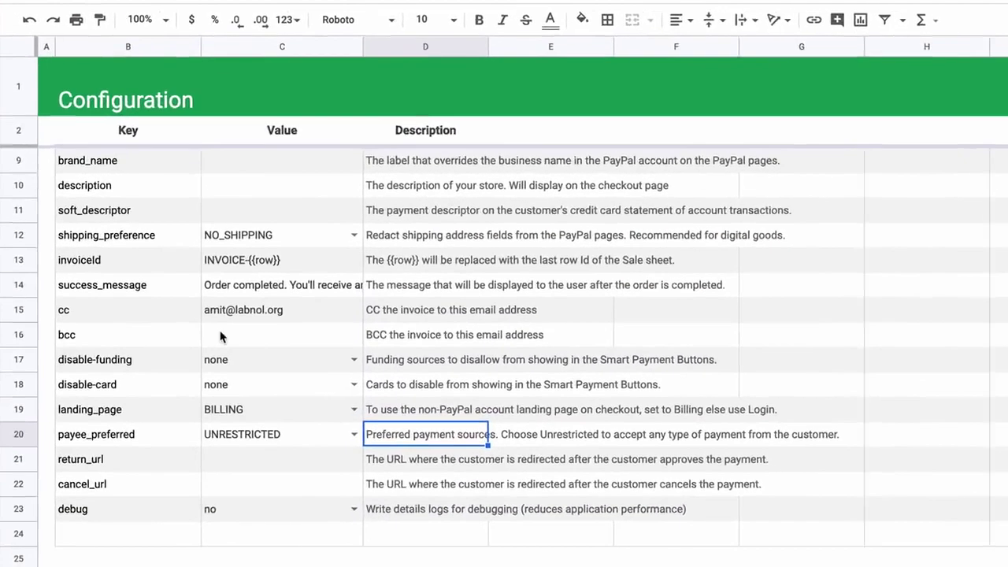
scroll(284, 280, up, 1)
scroll(284, 276, up, 2)
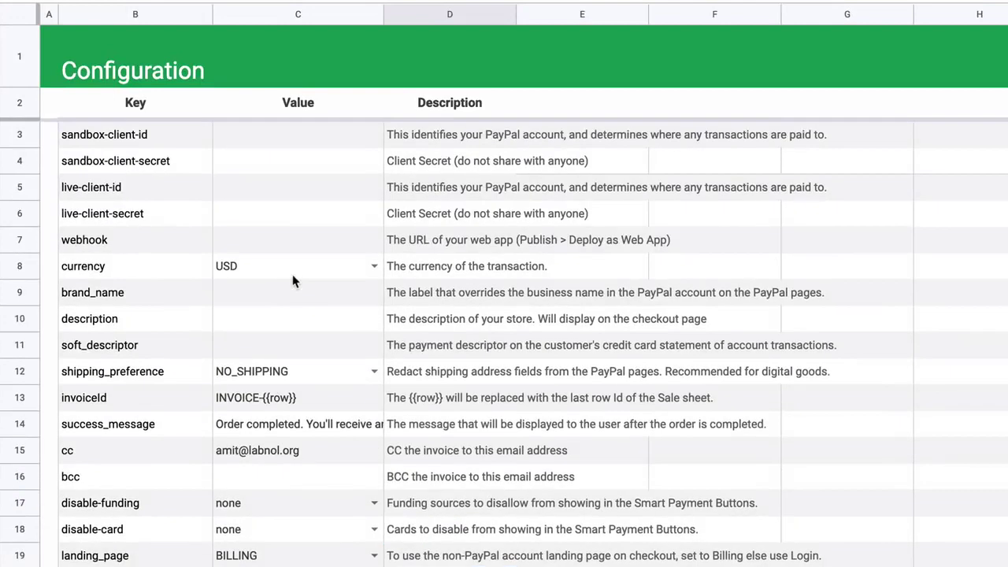
click(108, 247)
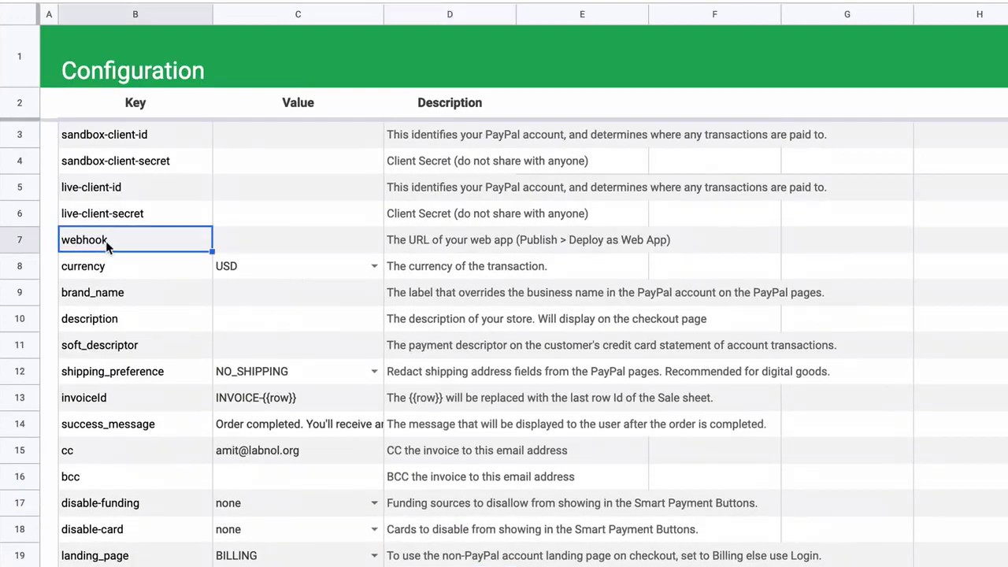
double_click(251, 237)
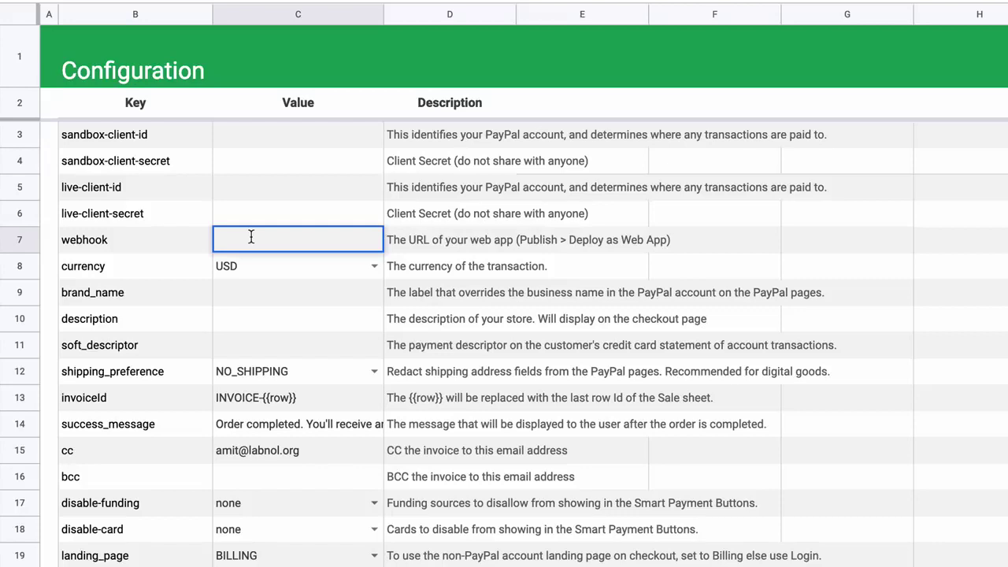
right_click(250, 236)
click(308, 345)
click(304, 304)
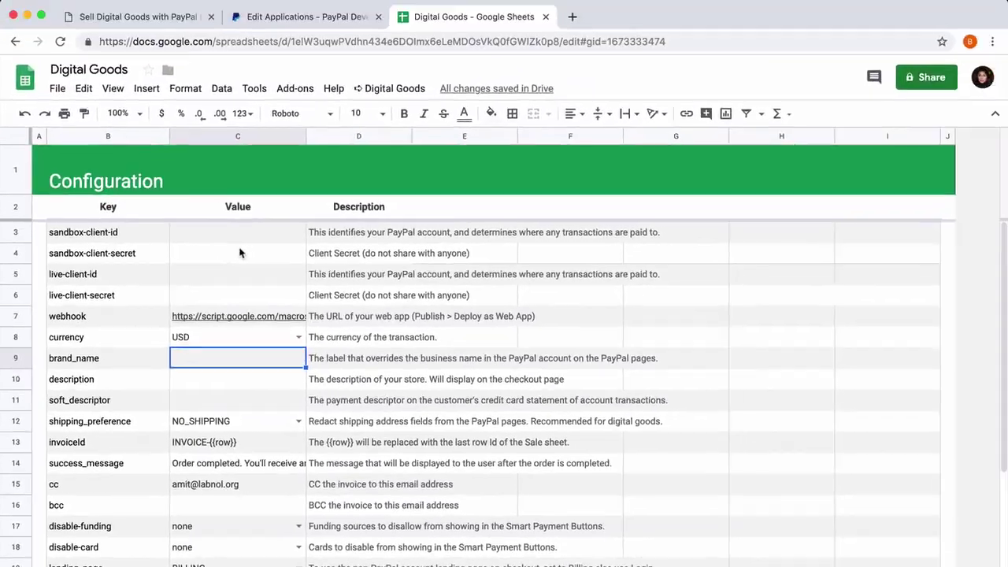
Copy the PayPal sandbox client ID and secret into the sandbox-client-id and sandbox-client-secret values.
click(238, 232)
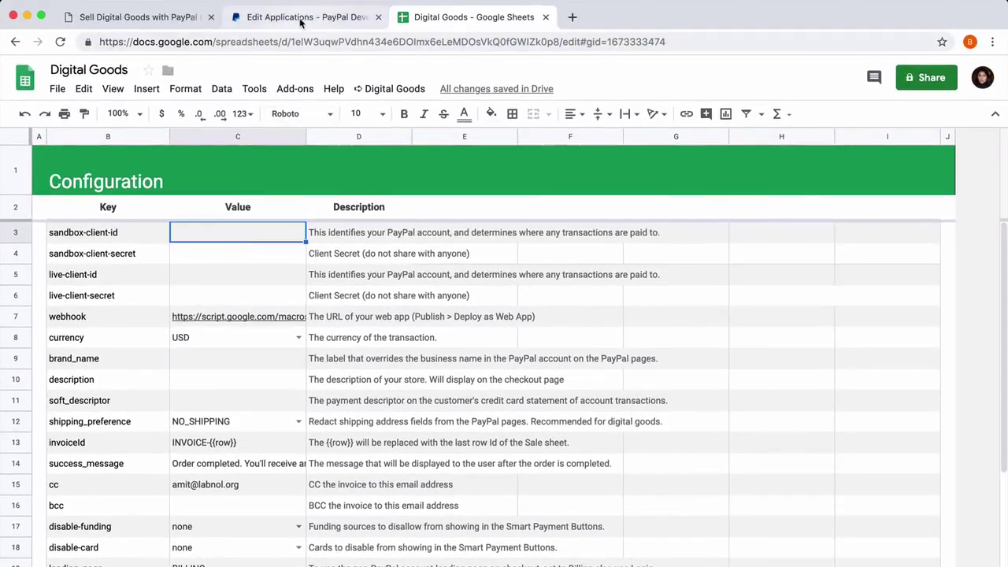
click(299, 17)
double_click(430, 360)
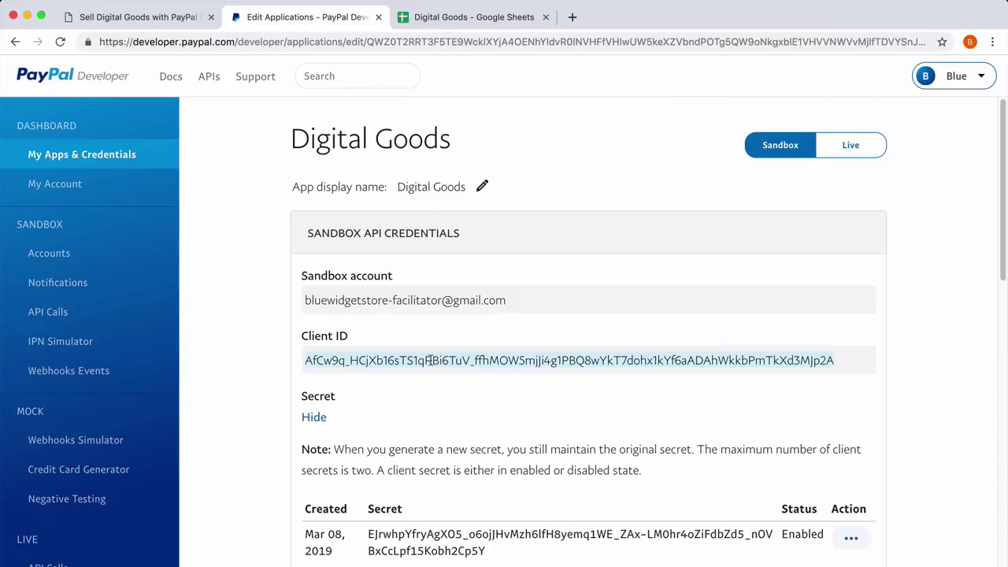
click(495, 18)
double_click(225, 236)
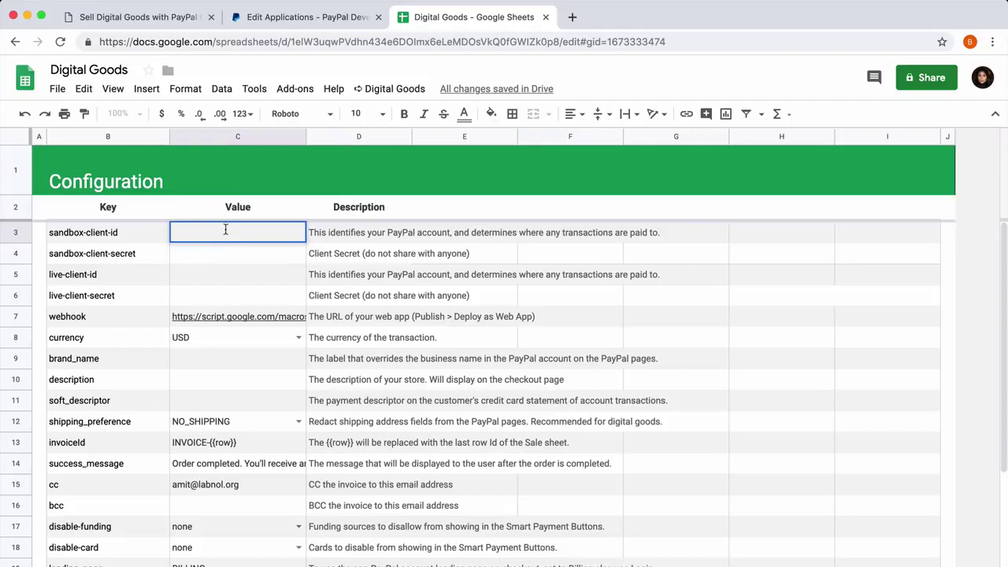
key(ctrl+v)
click(307, 17)
double_click(394, 536)
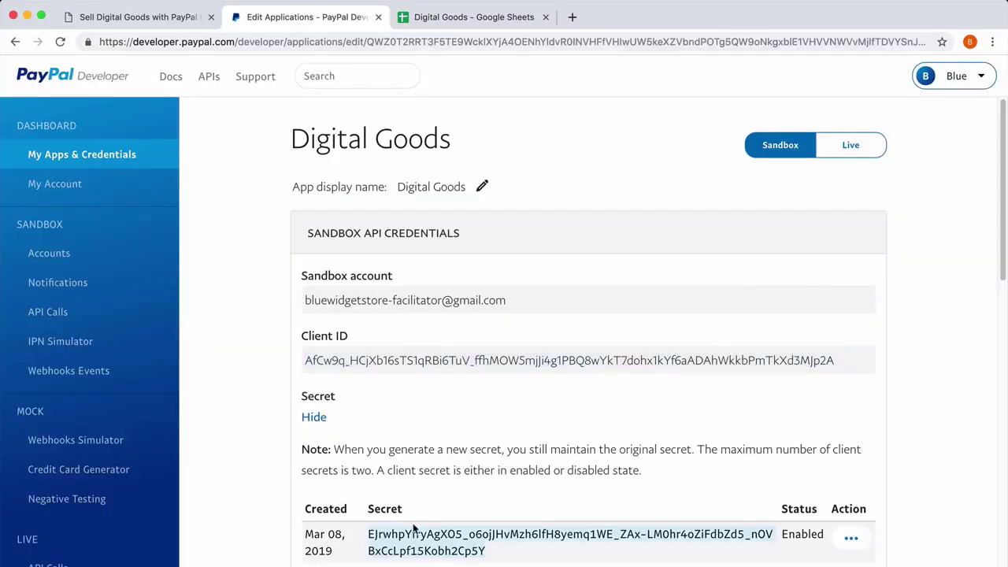
click(472, 18)
key(Return)
key(ctrl+v)
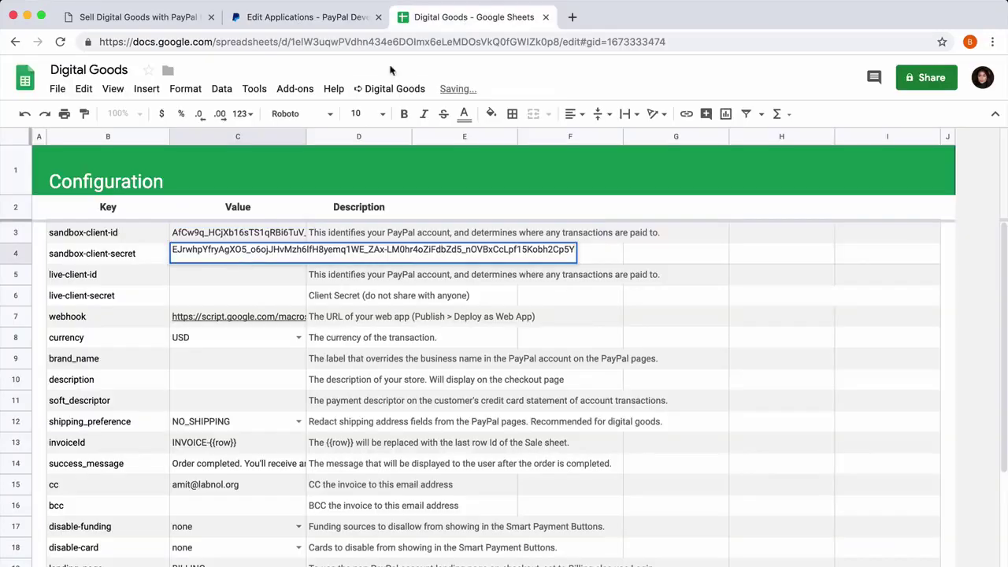
Copy the PayPal live client ID and secret into the live-client-id and live-client-secret values.
click(307, 17)
click(858, 148)
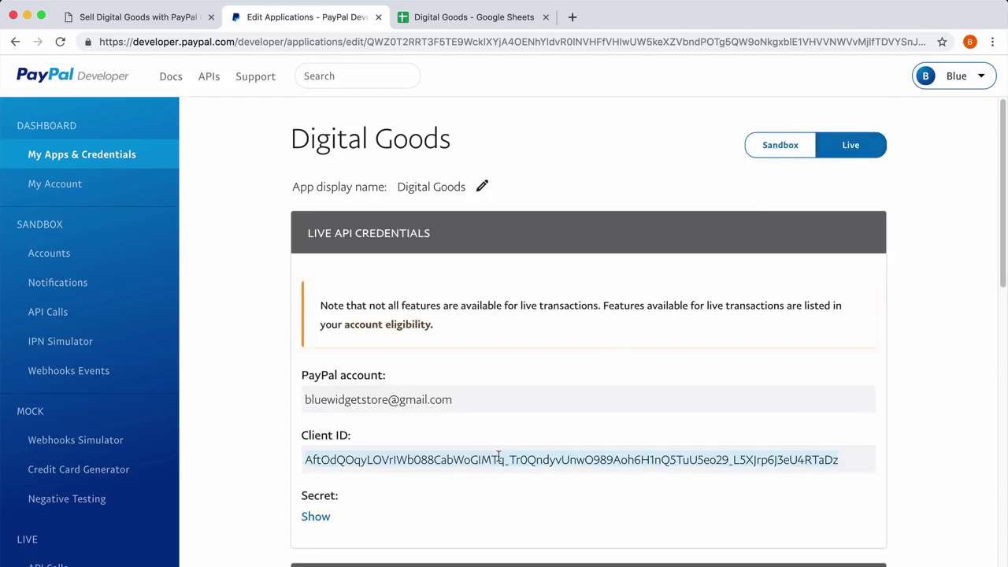
click(472, 17)
click(232, 275)
key(ctrl+v)
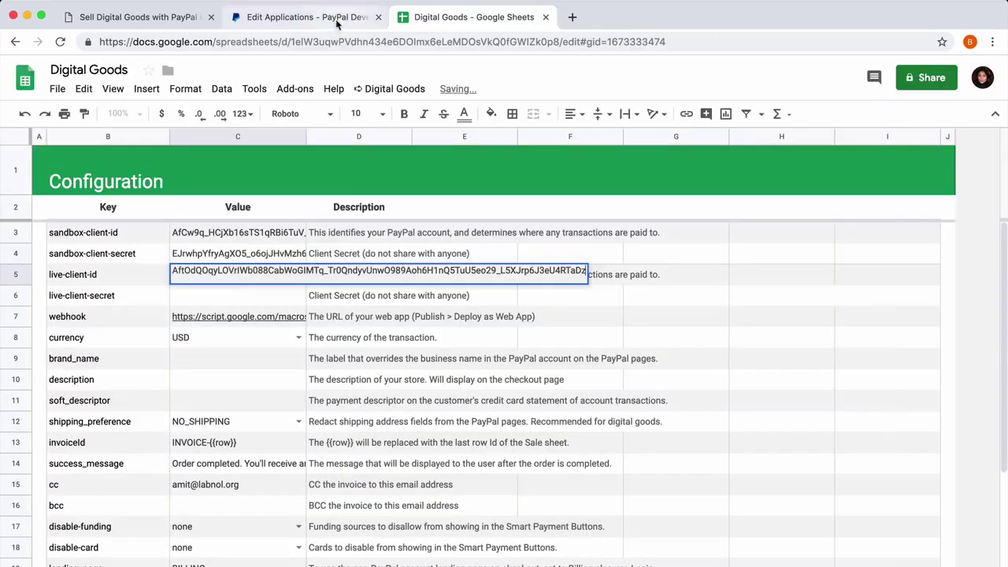
click(331, 17)
click(314, 504)
scroll(459, 464, down, 2)
triple_click(459, 476)
key(ctrl+c)
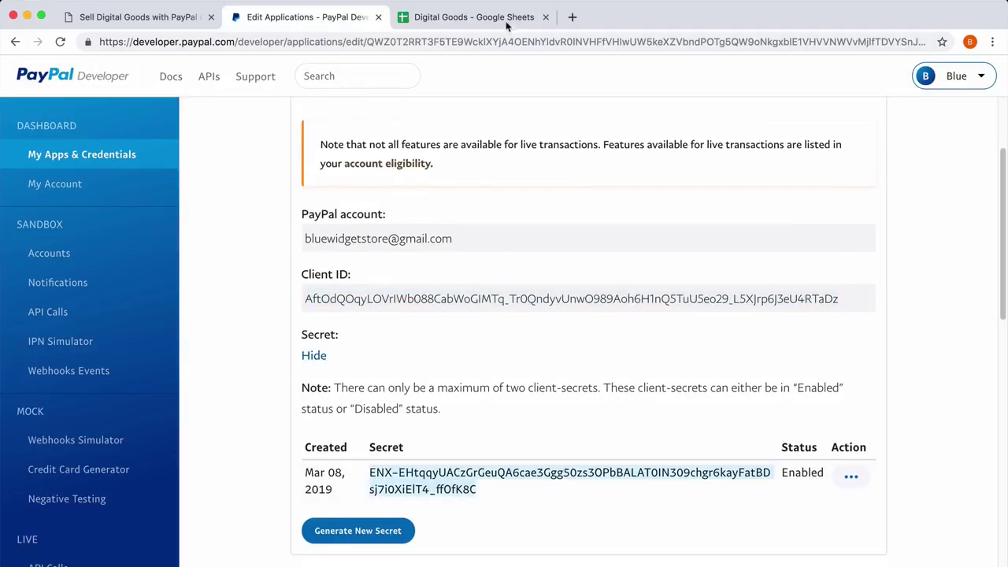
click(473, 17)
click(260, 293)
key(ctrl+v)
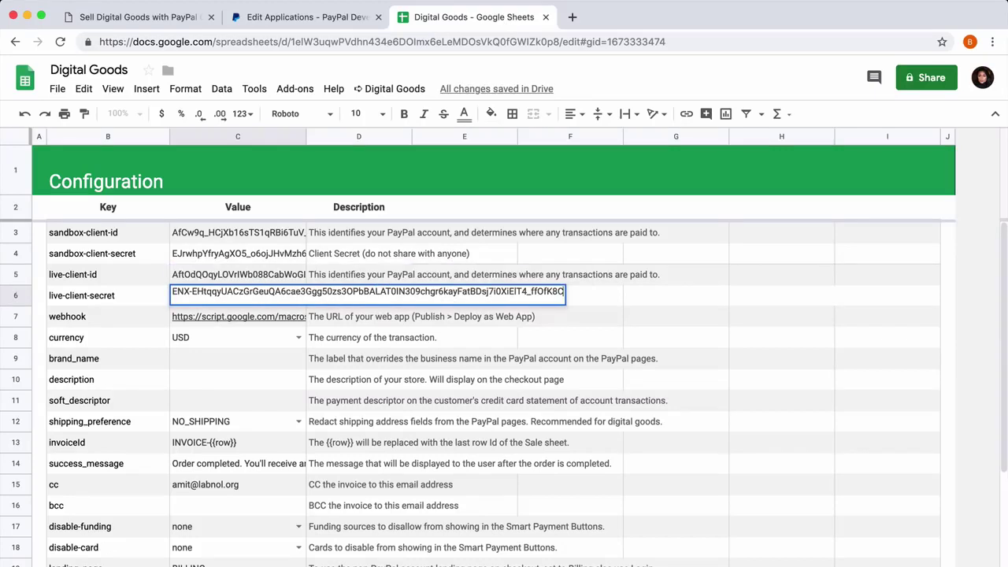
click(410, 338)
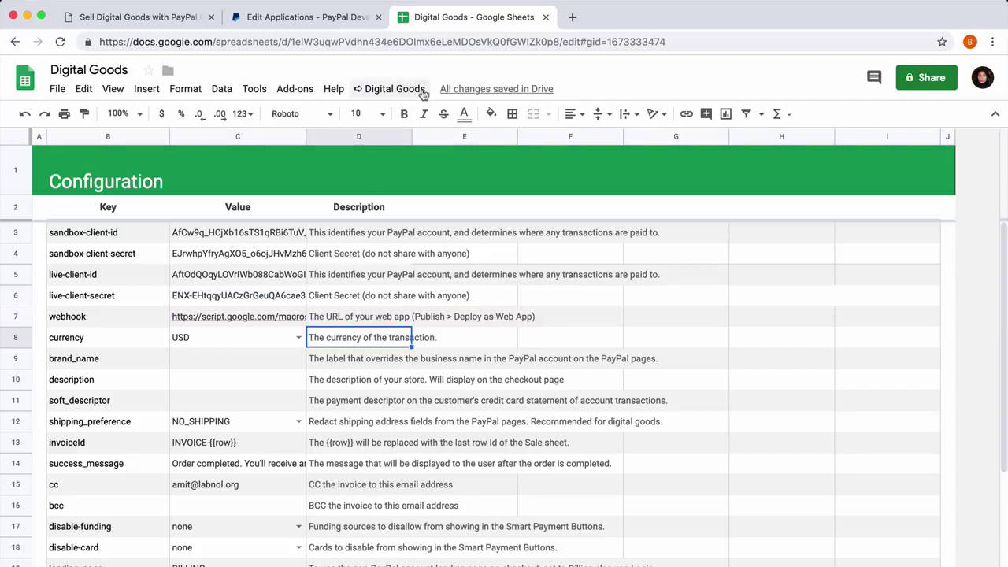
Run Digital Goods > Test PayPal Configuration, which reports the connection is OK.
click(424, 92)
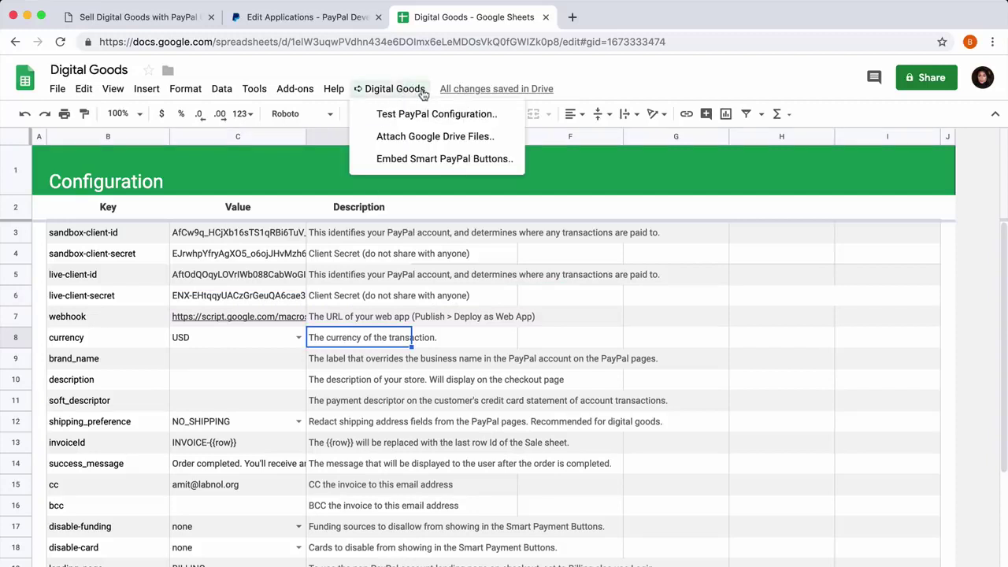
click(507, 119)
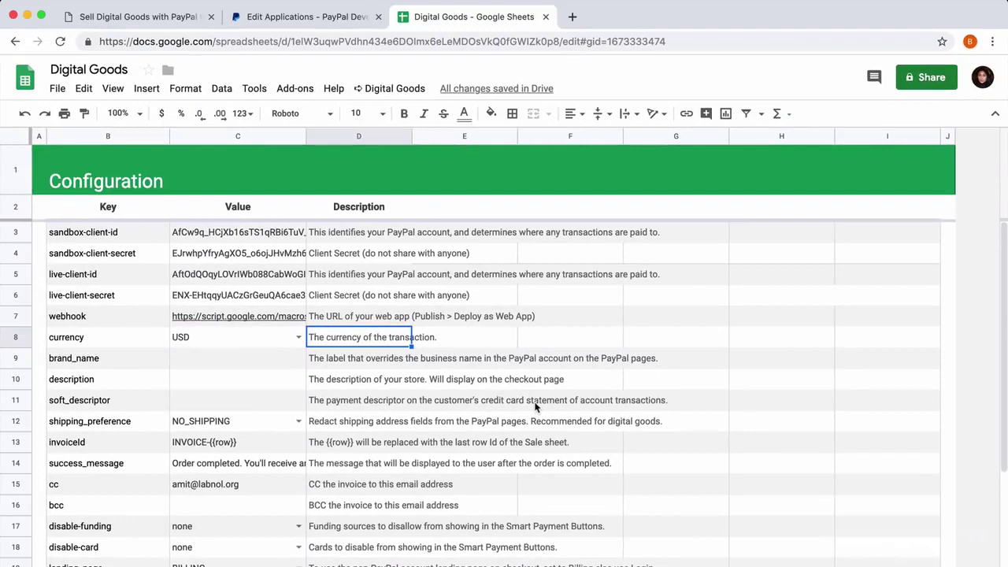
Keep USD currency; set brand_name and description to Digital Inspiration, soft_descriptor to DIGITALINSPIRATION.
click(299, 339)
click(261, 358)
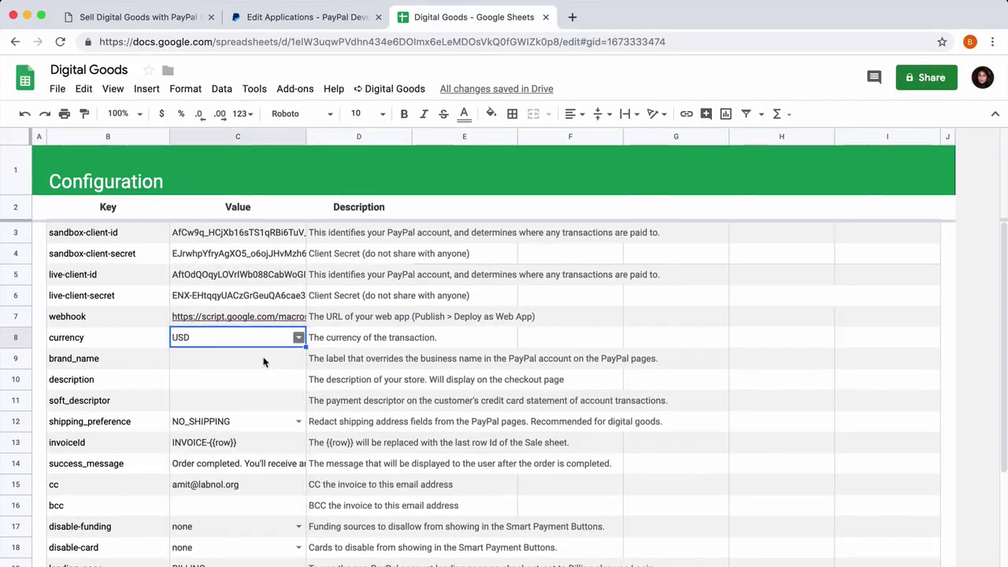
click(257, 365)
text(Di)
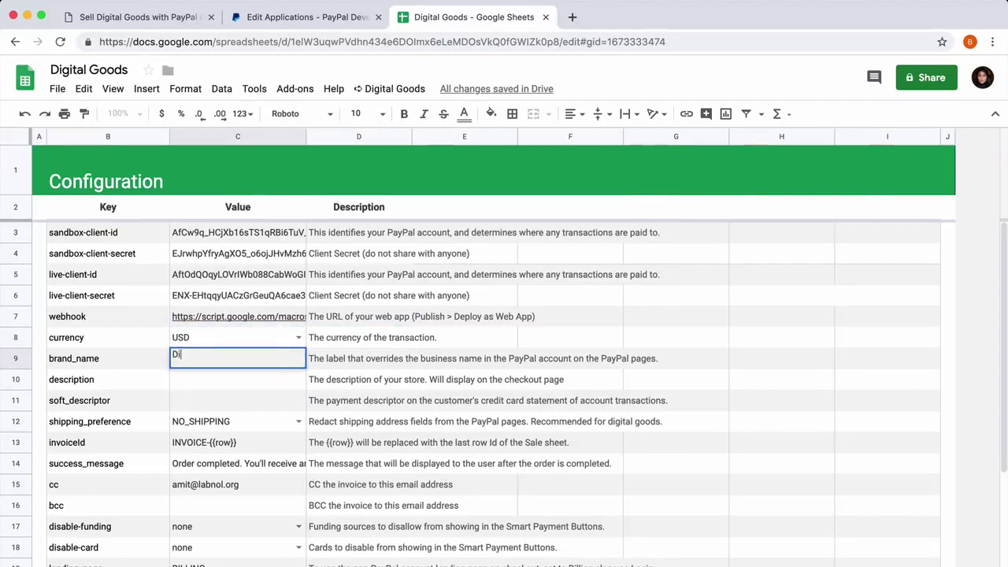
text(gital Ins)
text(piration)
key(Return)
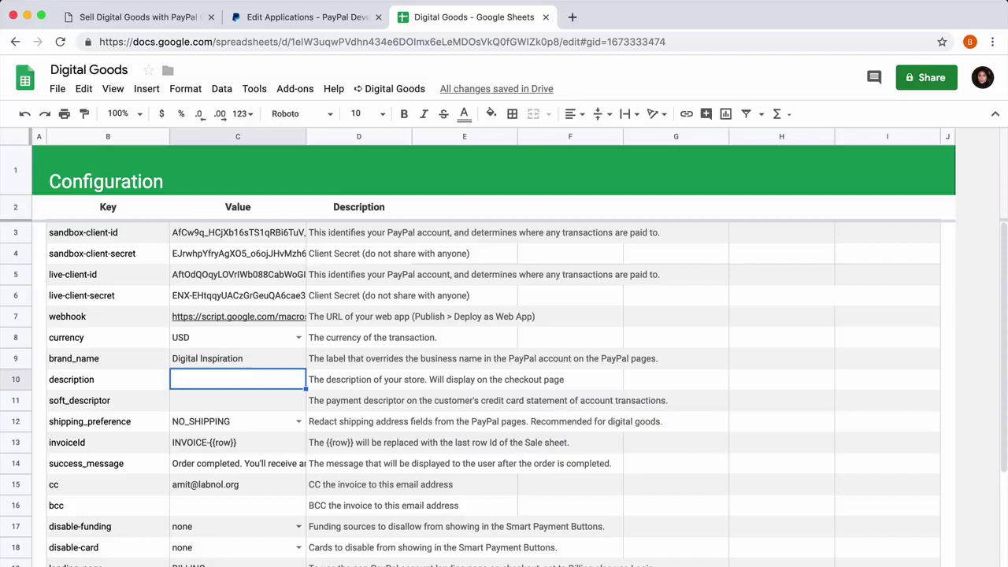
text(Digital)
key(Return)
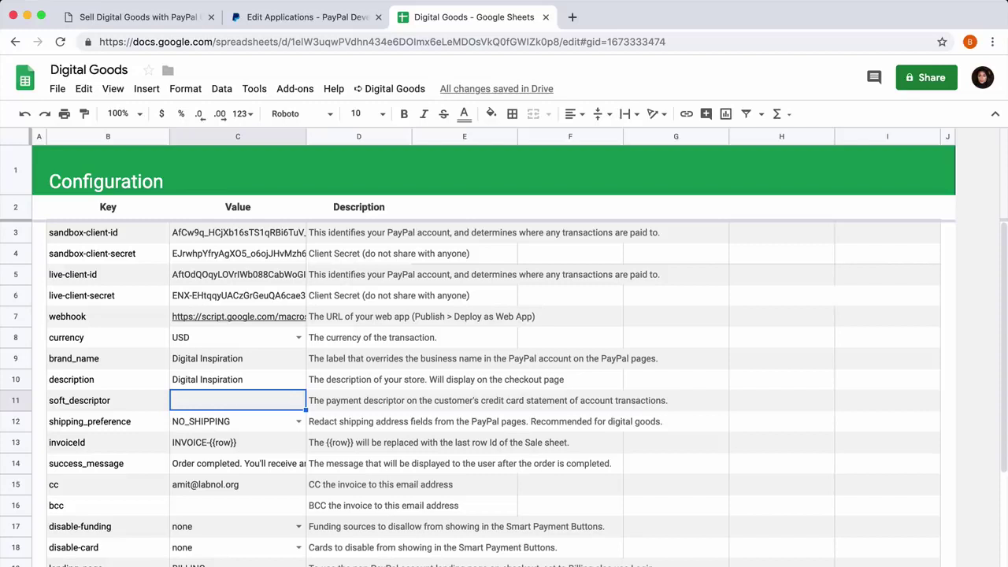
text(DIGITALINS)
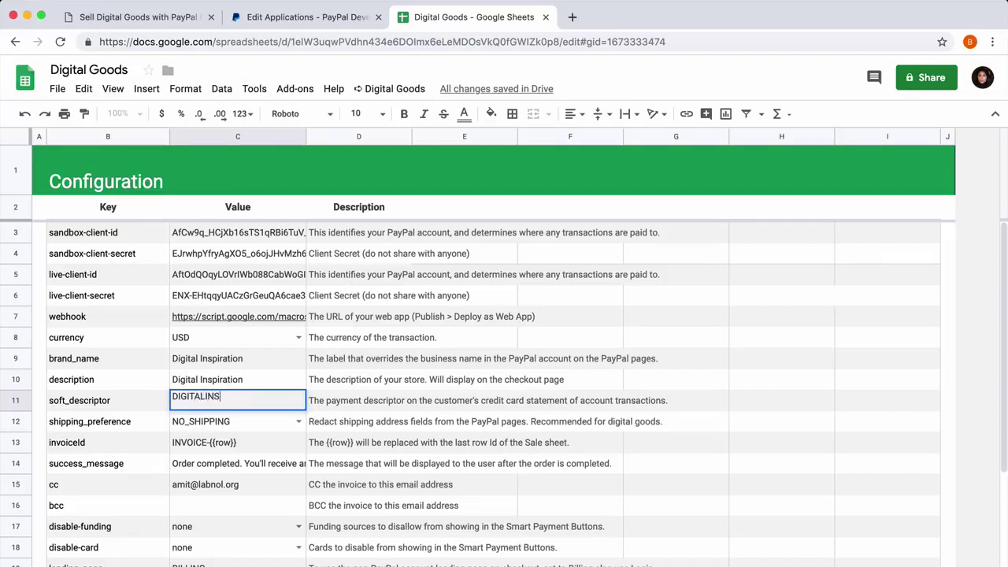
text(PIRATION)
key(Return)
Set shipping_preference to GET_FROM_FILE and review the invoiceId pattern and success message.
scroll(321, 429, down, 1)
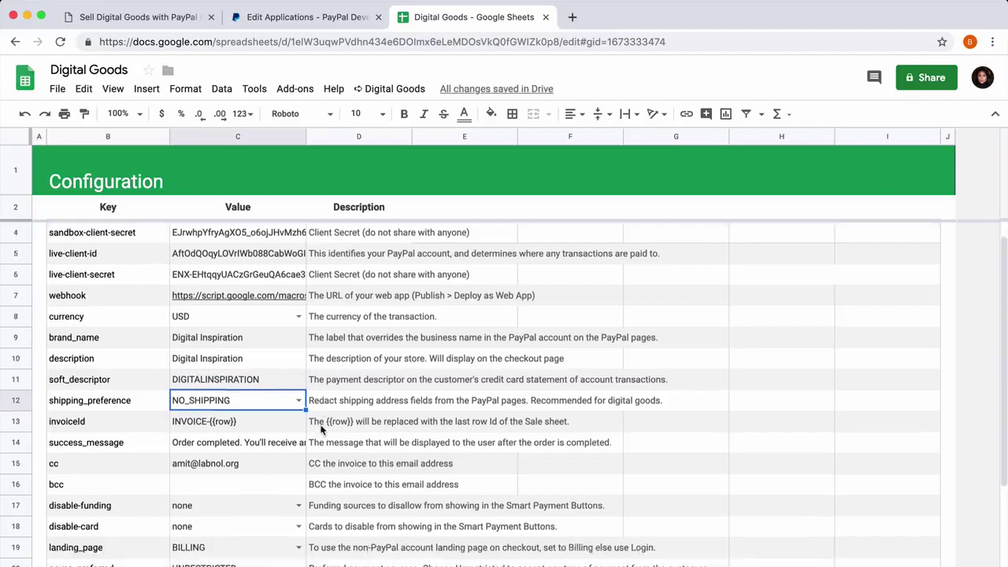
scroll(321, 429, down, 2)
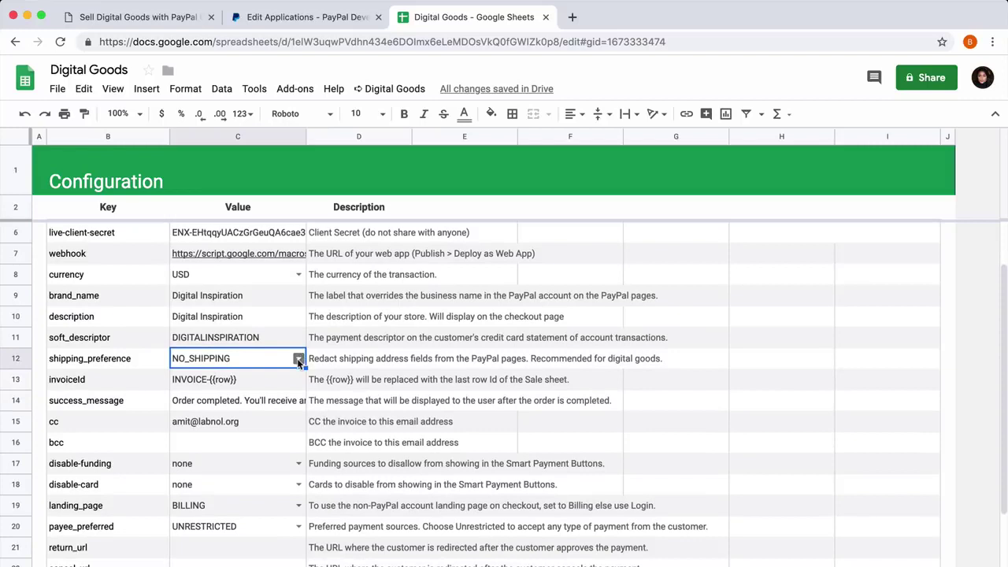
click(298, 359)
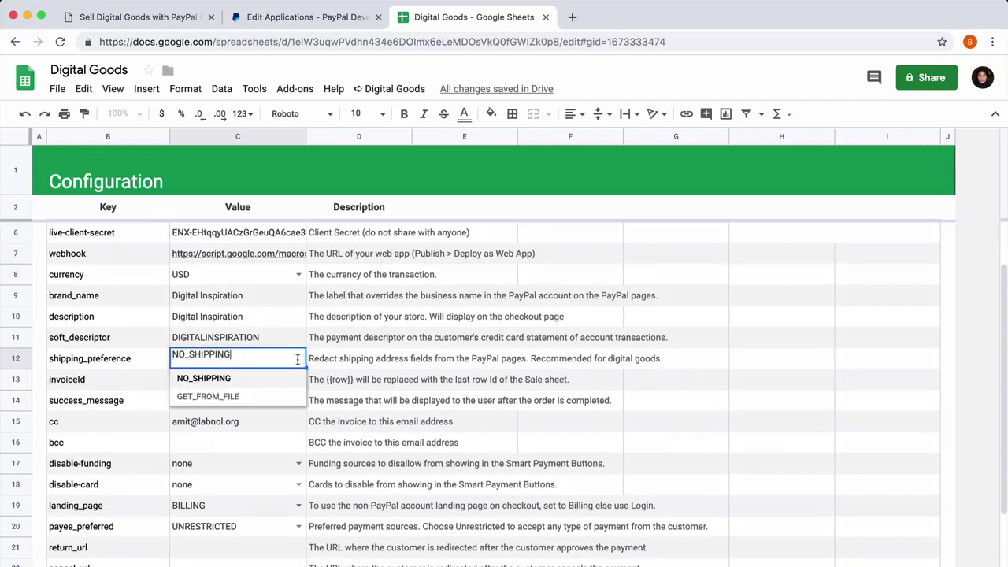
click(265, 398)
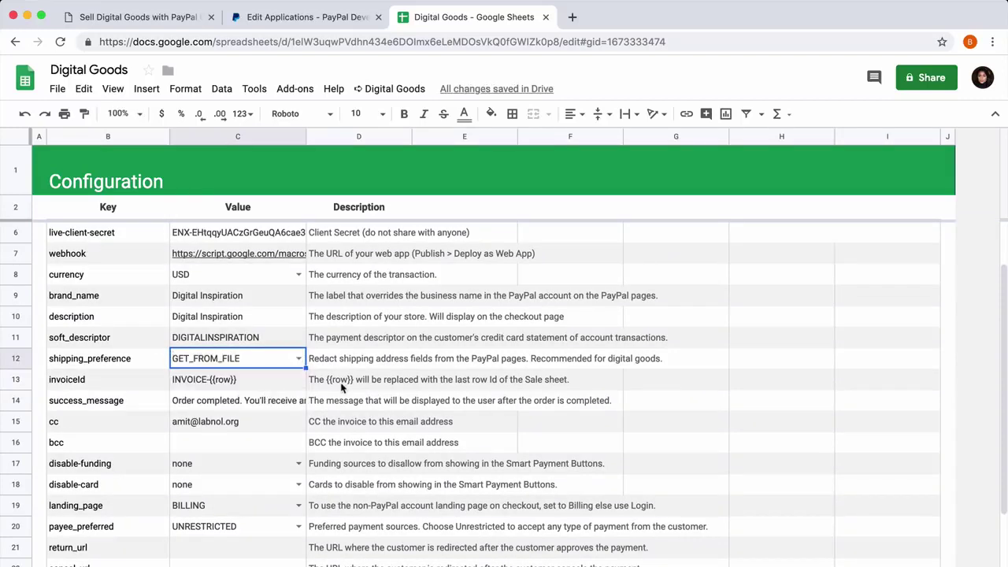
click(276, 383)
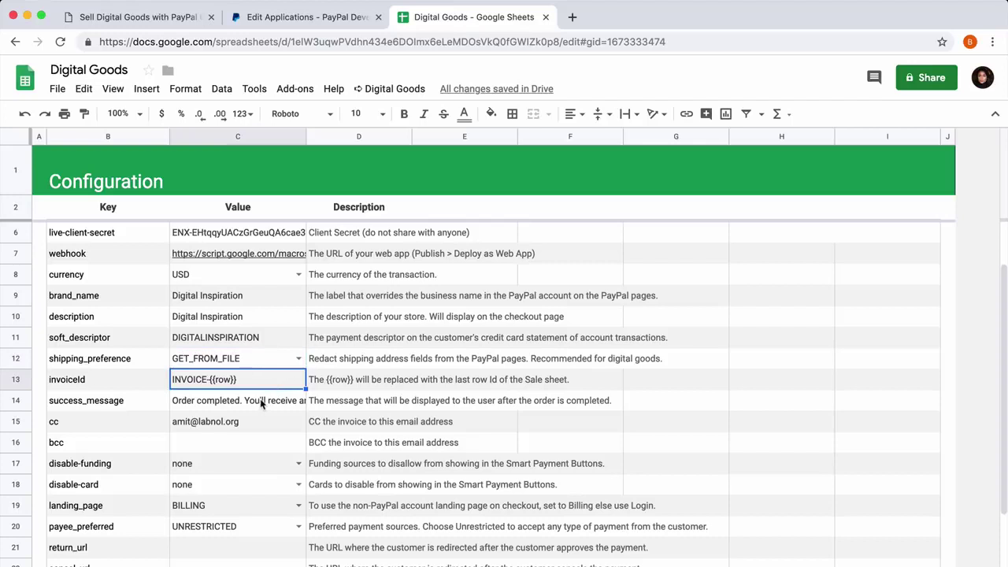
double_click(262, 402)
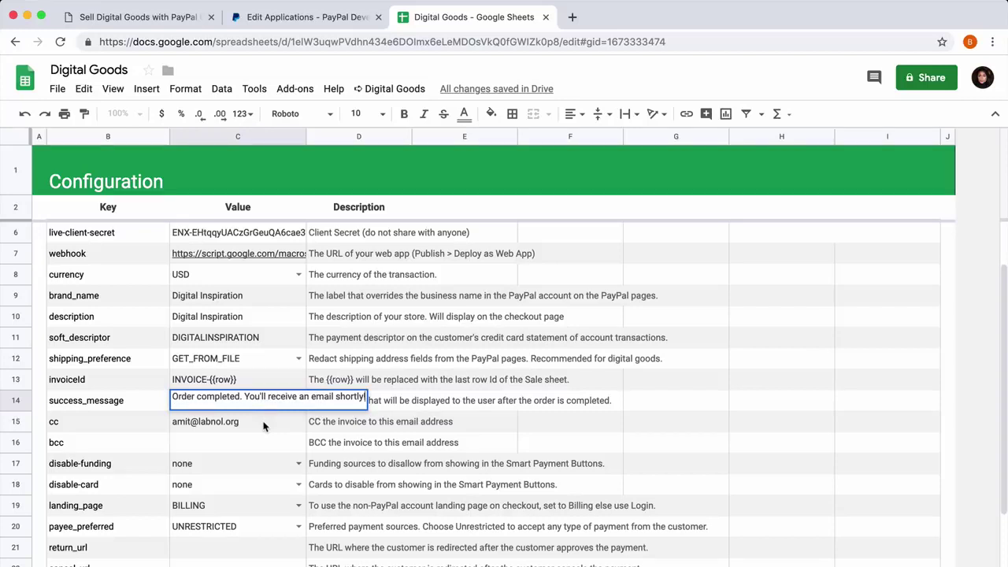
click(263, 426)
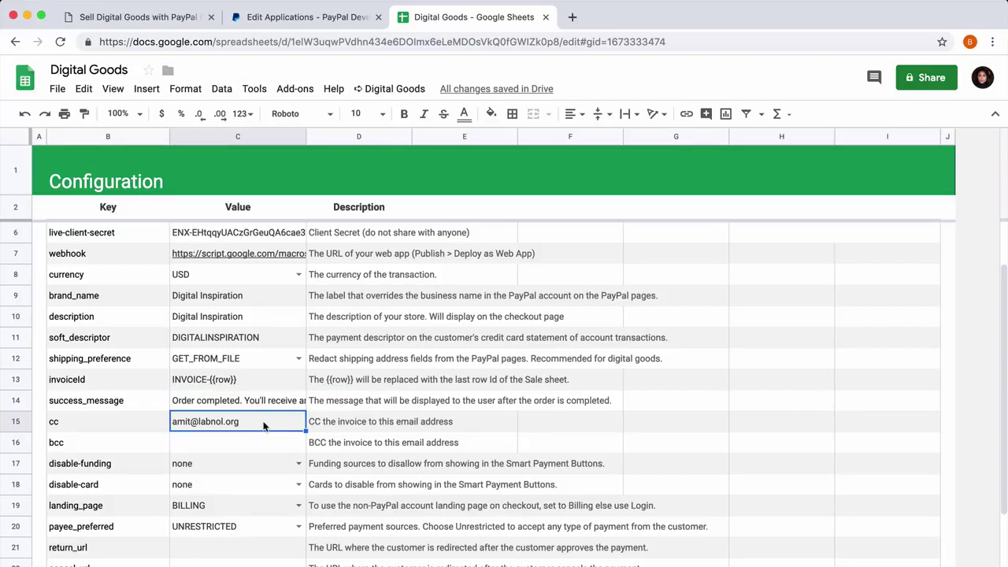
click(264, 438)
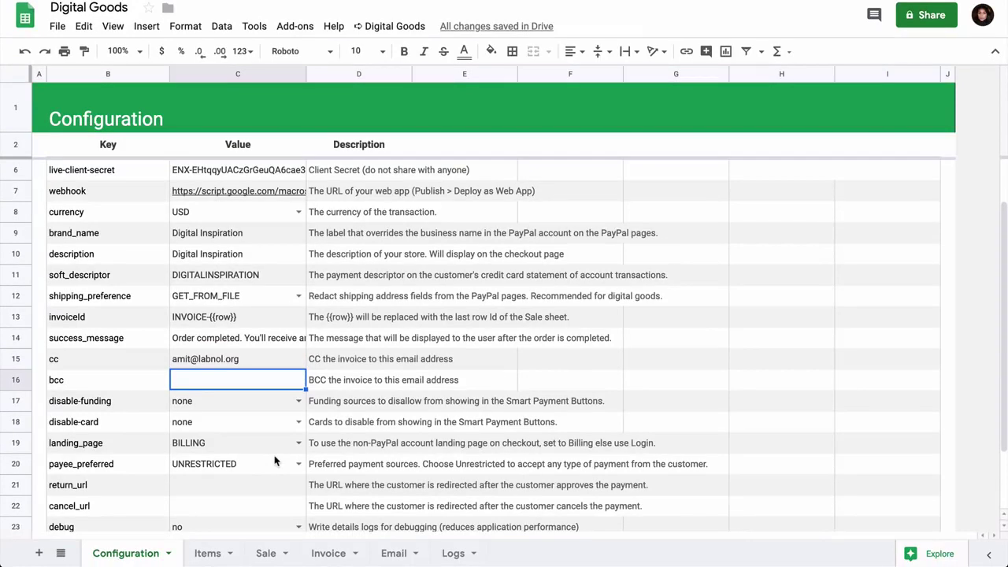
On the Items sheet, change the tax rate in E1 from 12% to 20%.
click(207, 552)
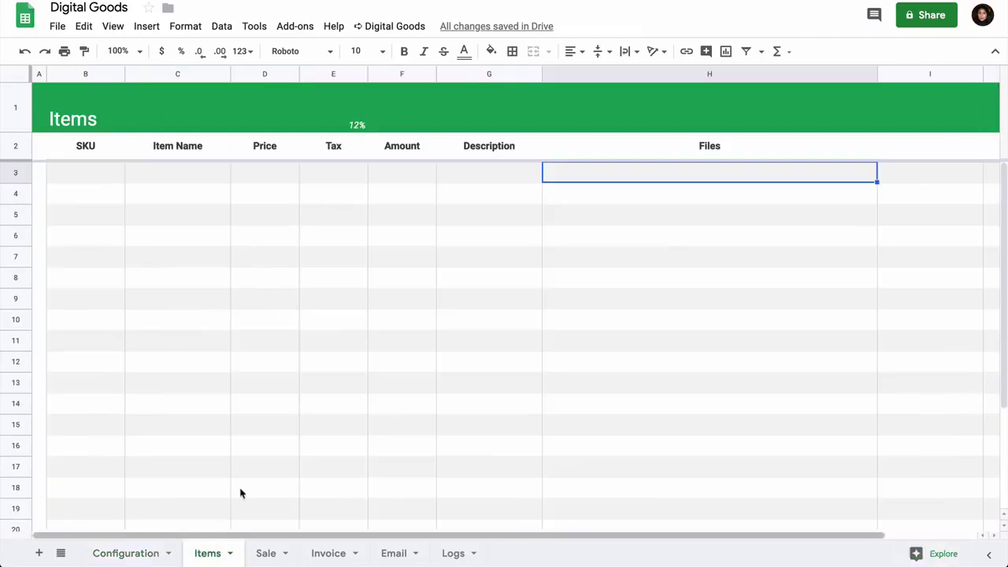
click(98, 177)
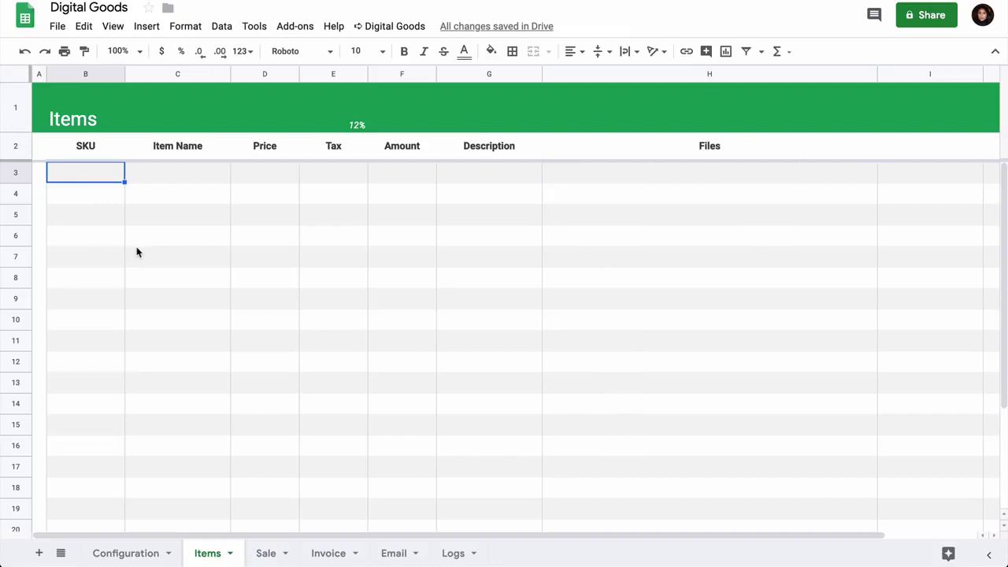
click(339, 125)
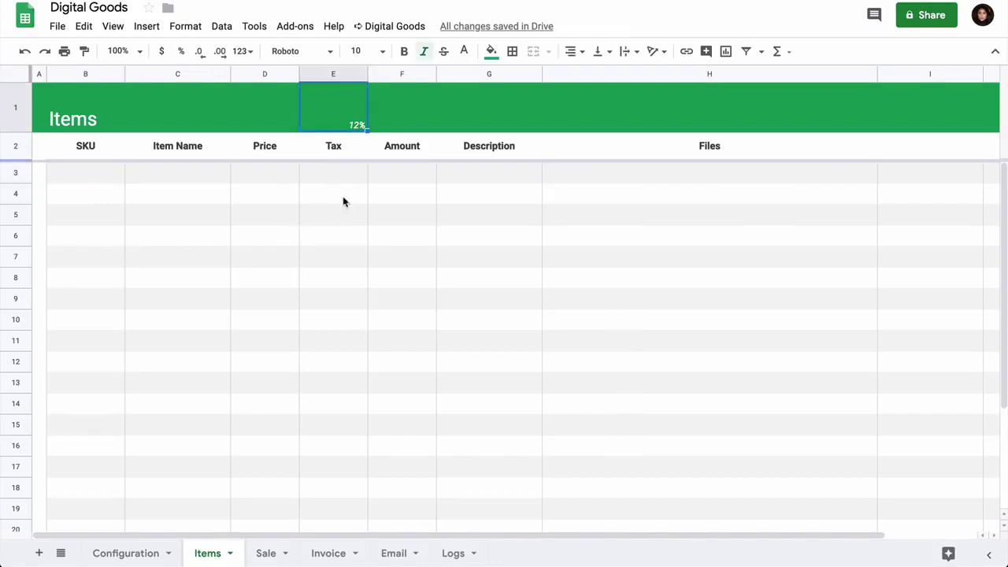
text(20)
key(Return)
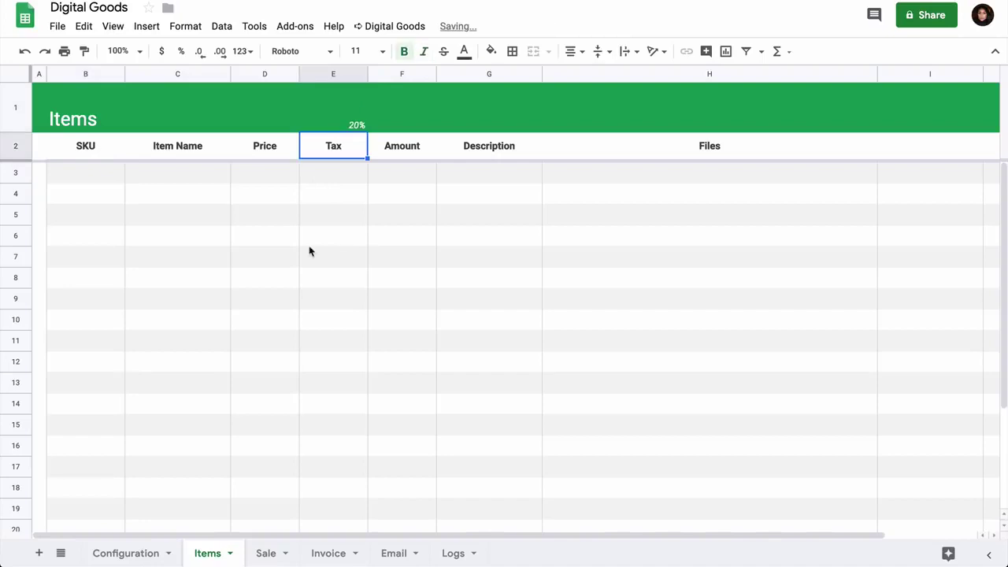
Enter item DI01, '101 Useful Websites', price 9.99, description 'PDF eBook' in row 3.
click(91, 172)
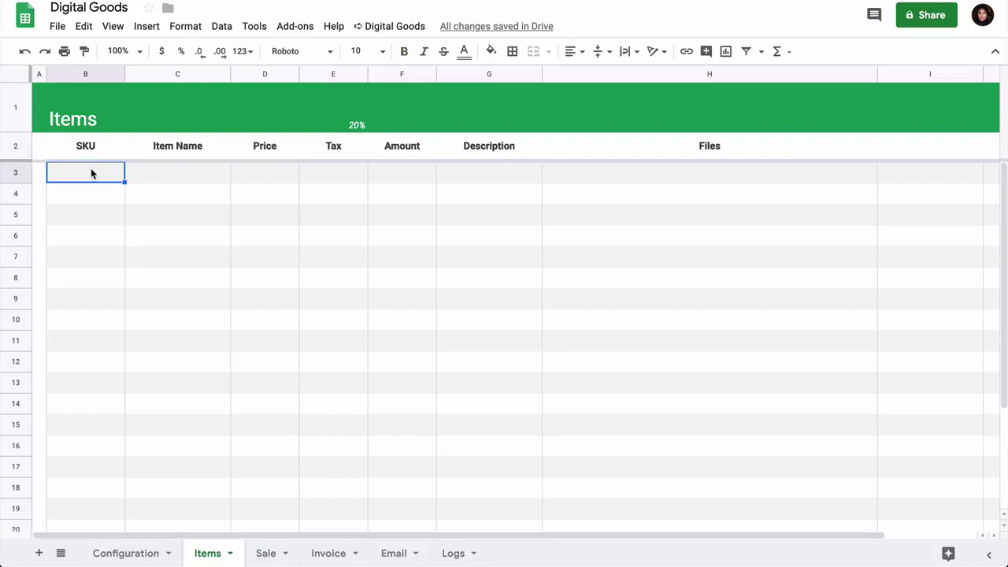
text(DI01)
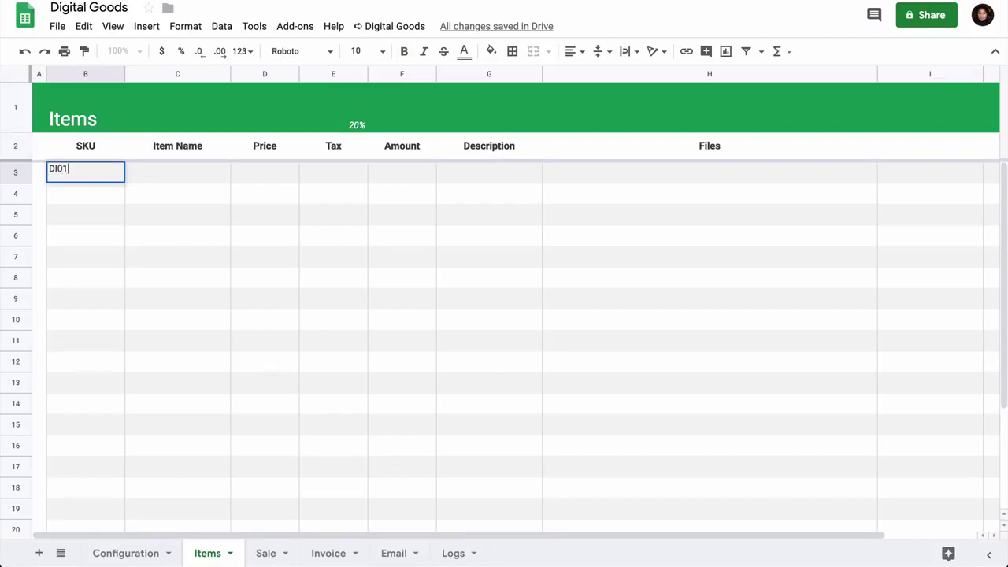
key(Tab)
text(101 )
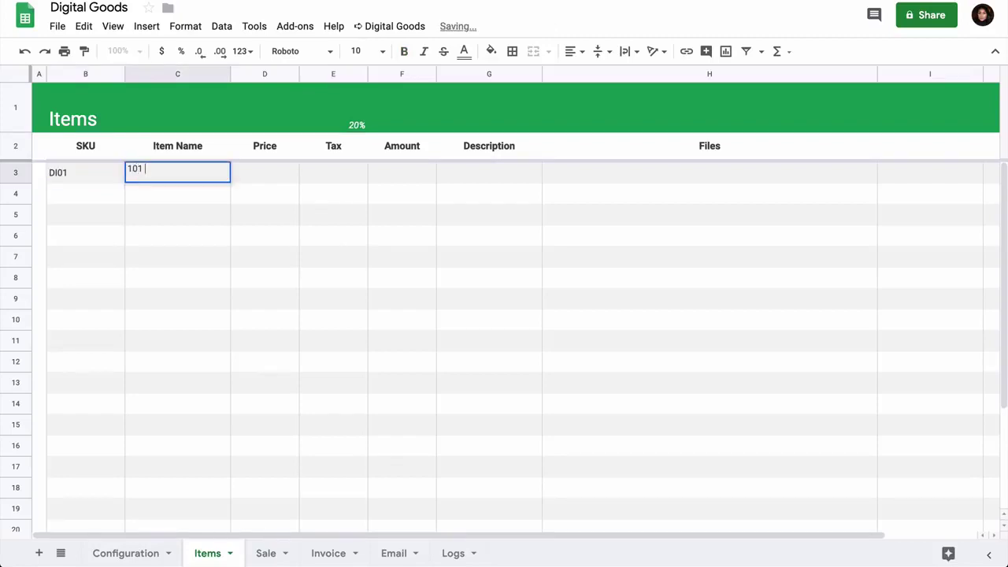
text(Useful Websites)
key(Tab)
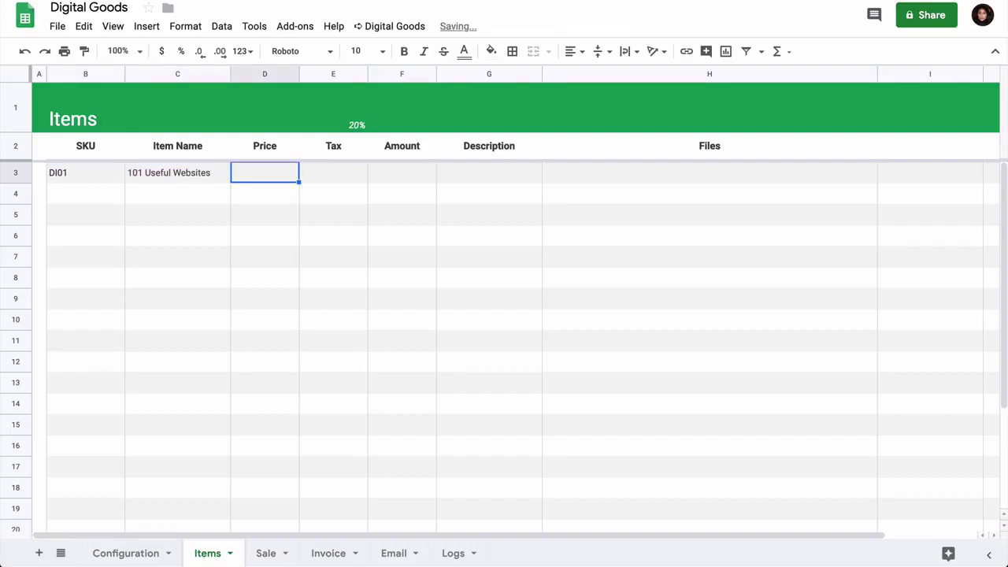
text(9.9)
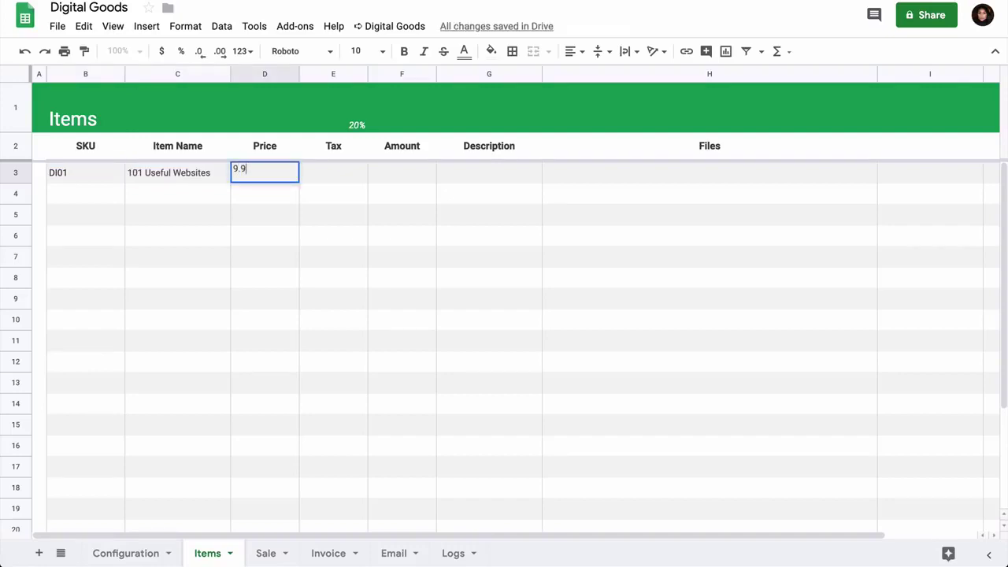
text(9)
key(Tab)
key(Left)
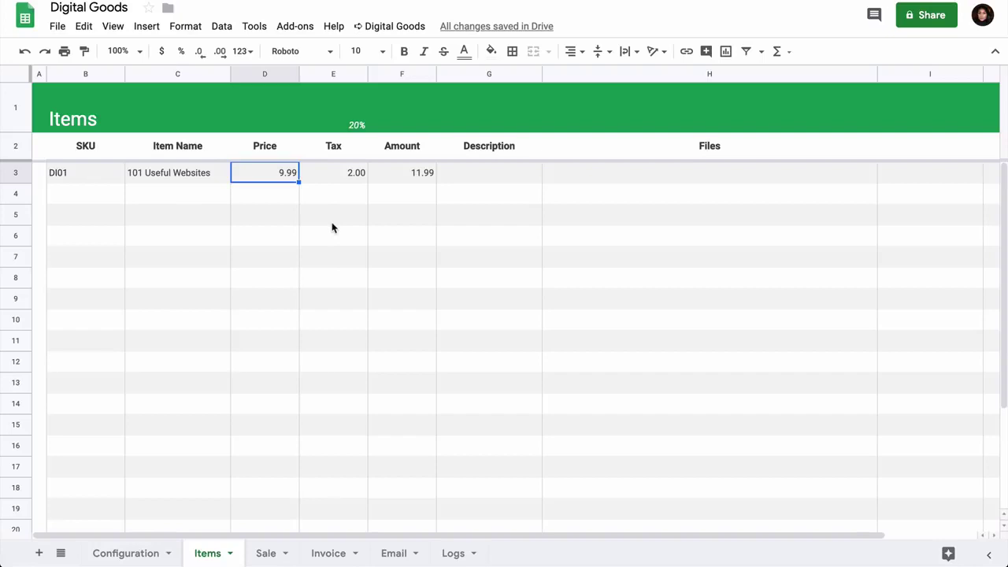
click(468, 178)
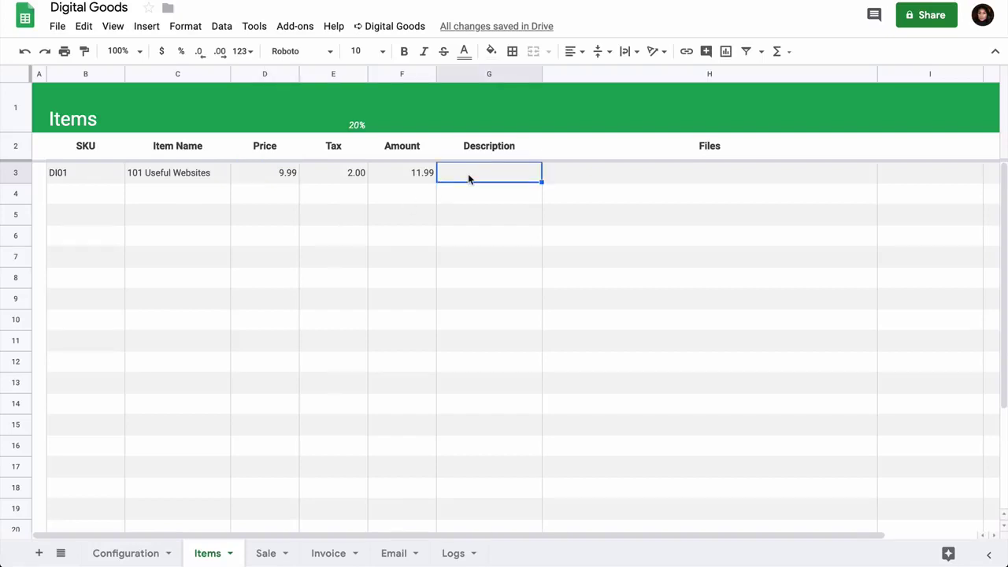
text(PDF e)
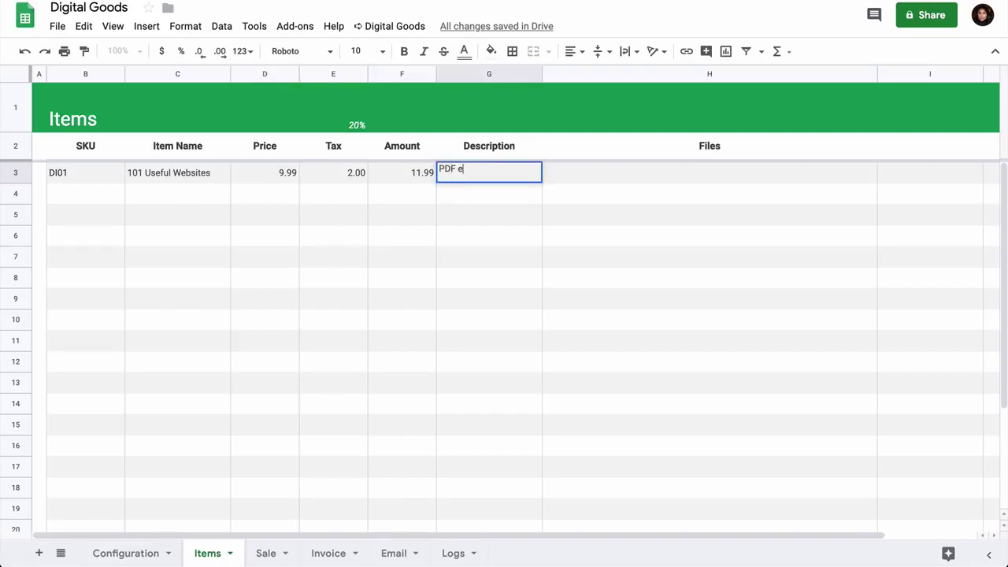
text(Book)
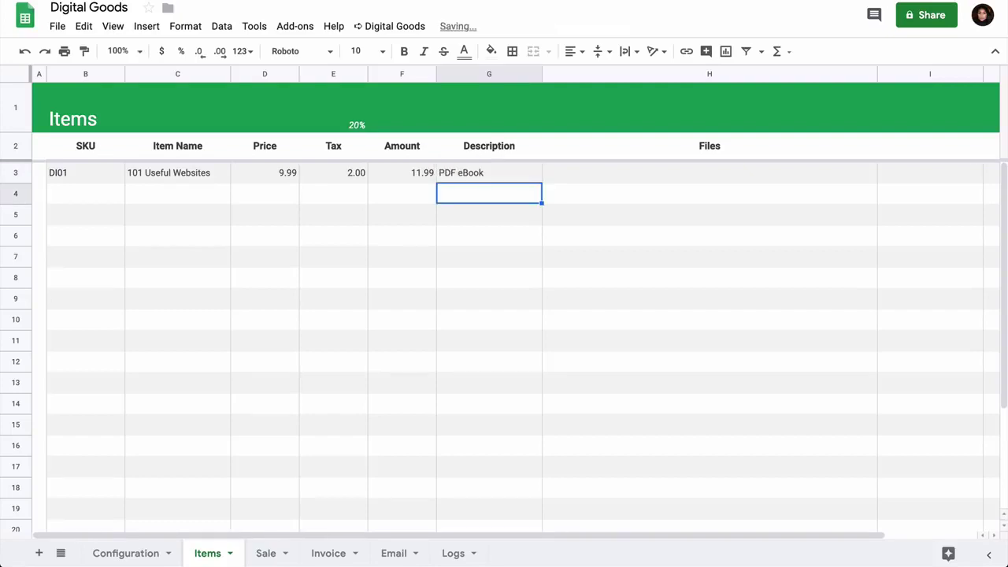
key(Right)
key(Up)
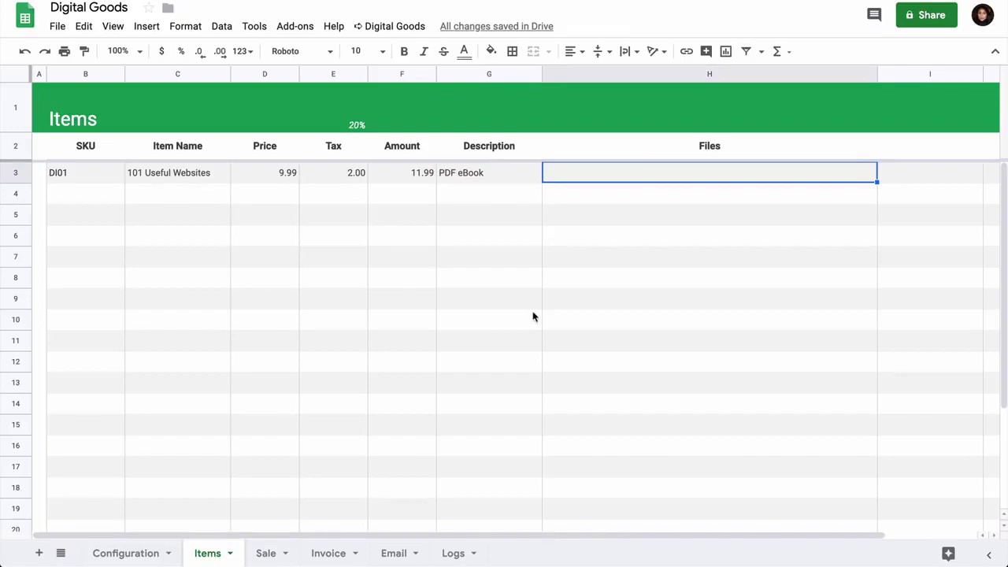
Attach 101 Useful Websites.pdf from the Drive Files folder to item DI01 via the add-on.
click(407, 35)
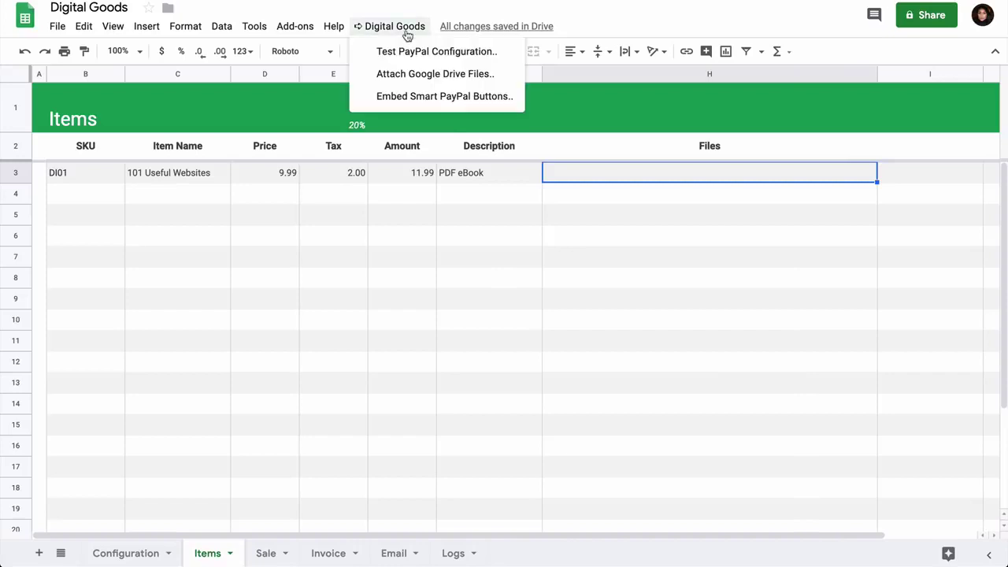
click(462, 74)
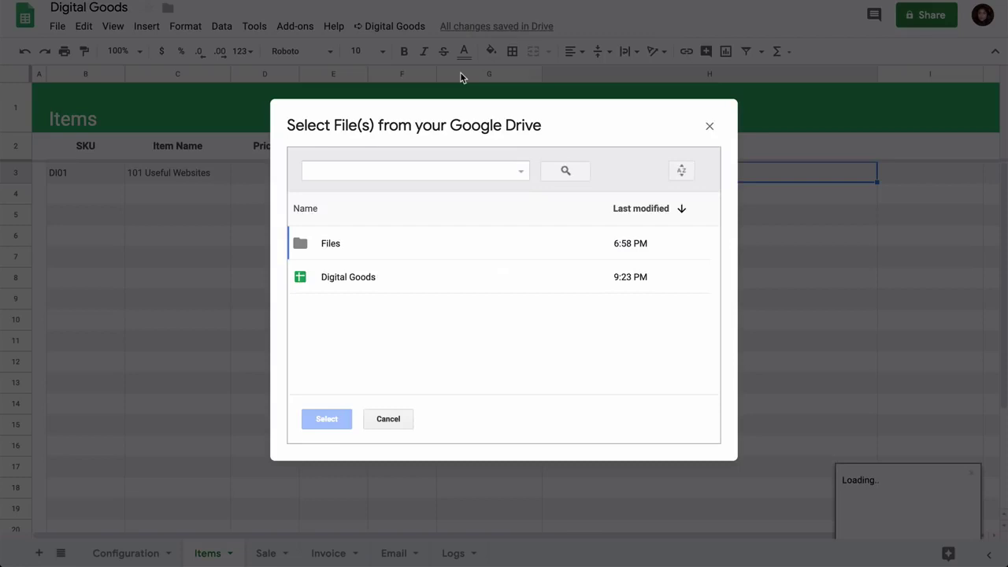
double_click(408, 252)
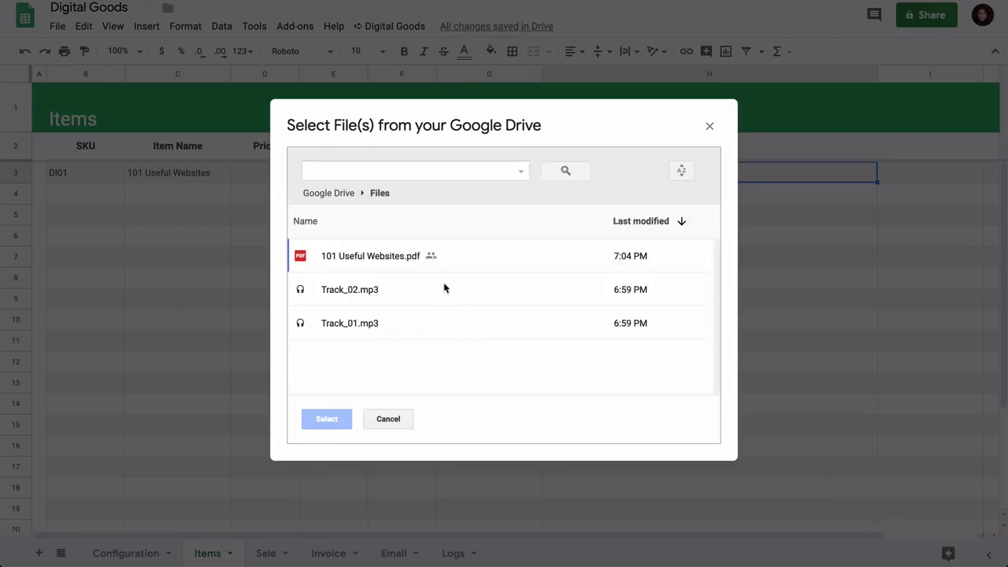
click(393, 254)
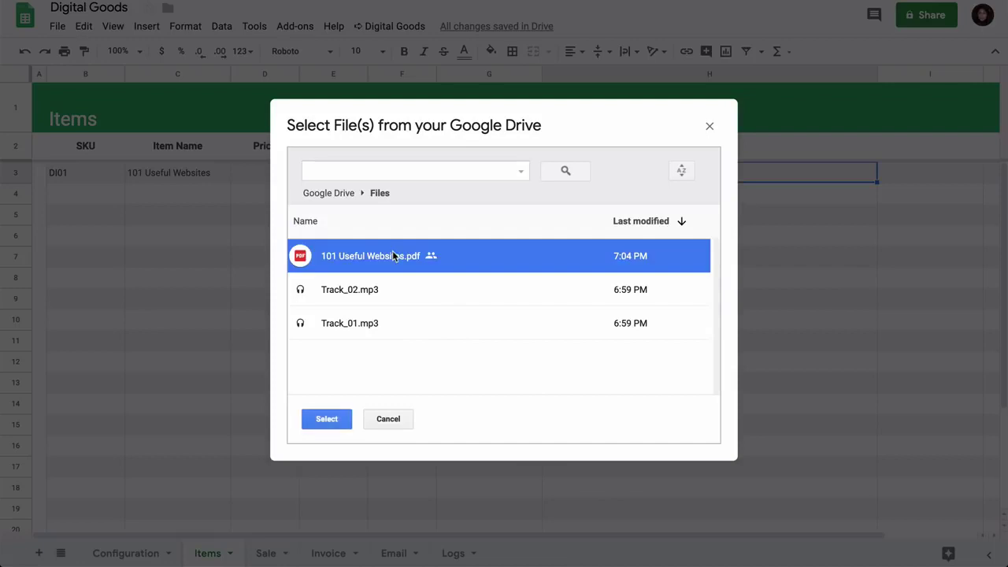
click(327, 420)
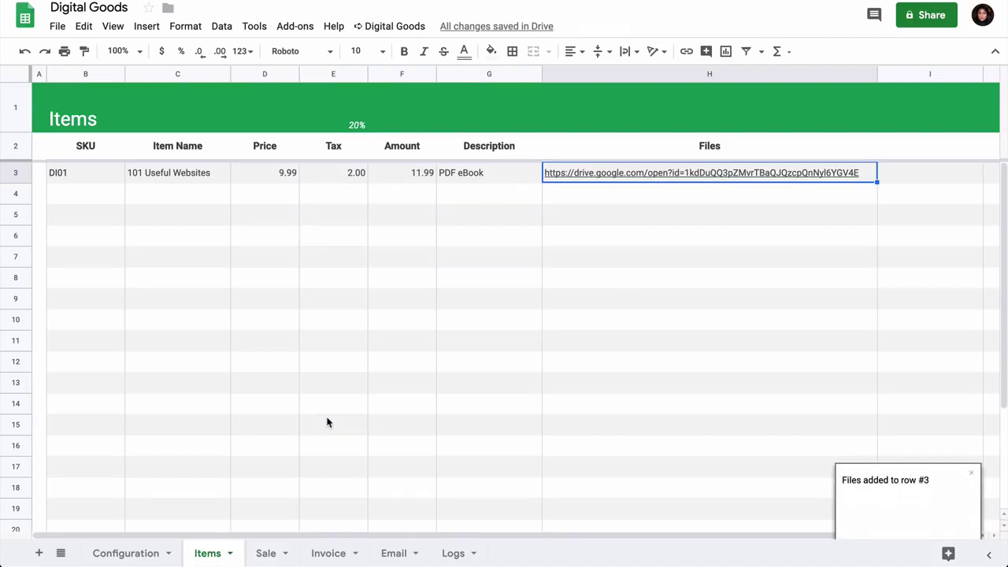
Enter item DI02 'Workout Music' priced 4.99 with description 'MP3 Files' in row 4.
click(81, 194)
text(DI)
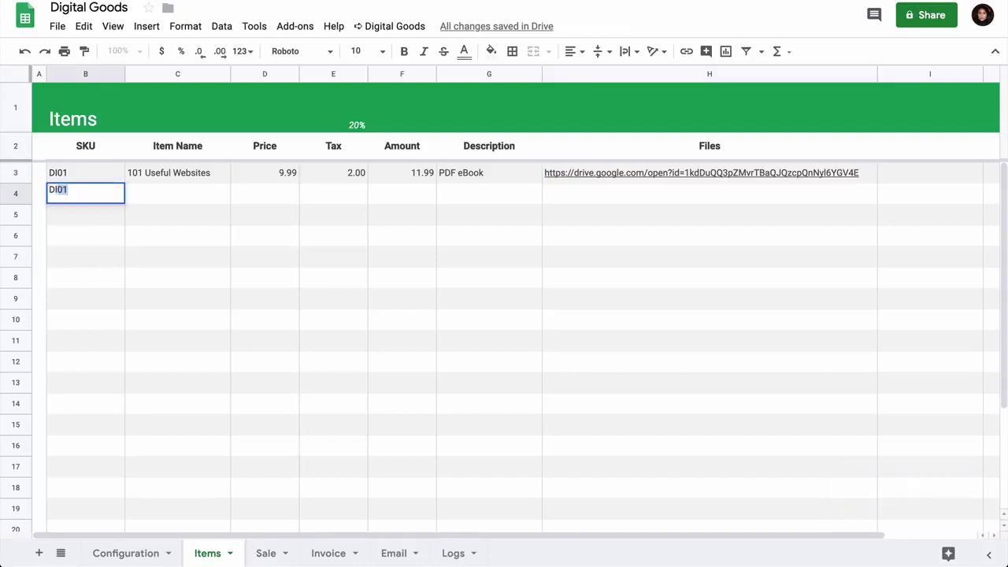
text(02)
key(Tab)
text(Workou)
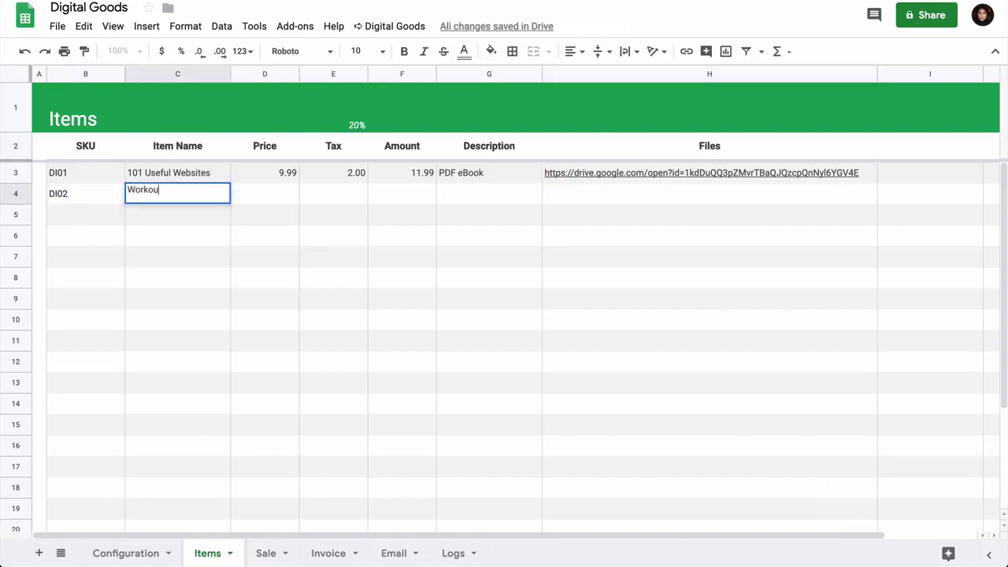
text(t Music)
key(Tab)
text(4.99)
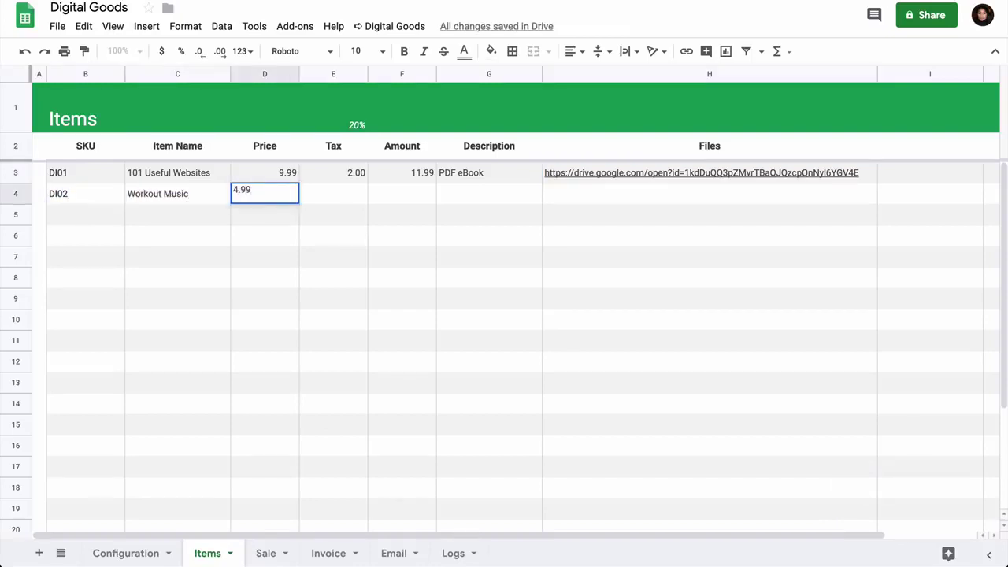
key(Tab)
key(Tab)
key(Tab)
text(MP)
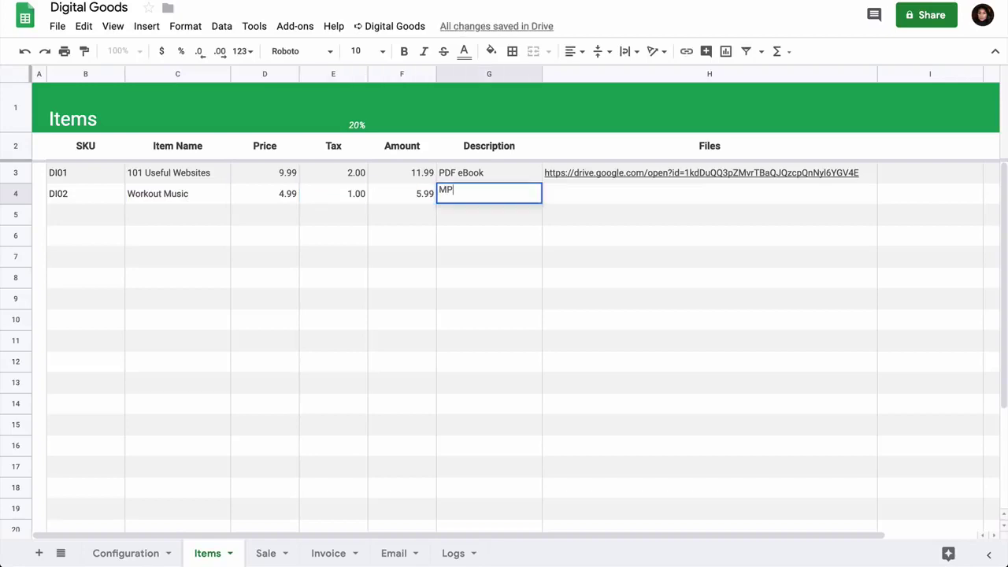
text(3 Files)
key(Tab)
Attach Track_01.mp3 and Track_02.mp3 from the Drive Files folder to Workout Music.
click(394, 28)
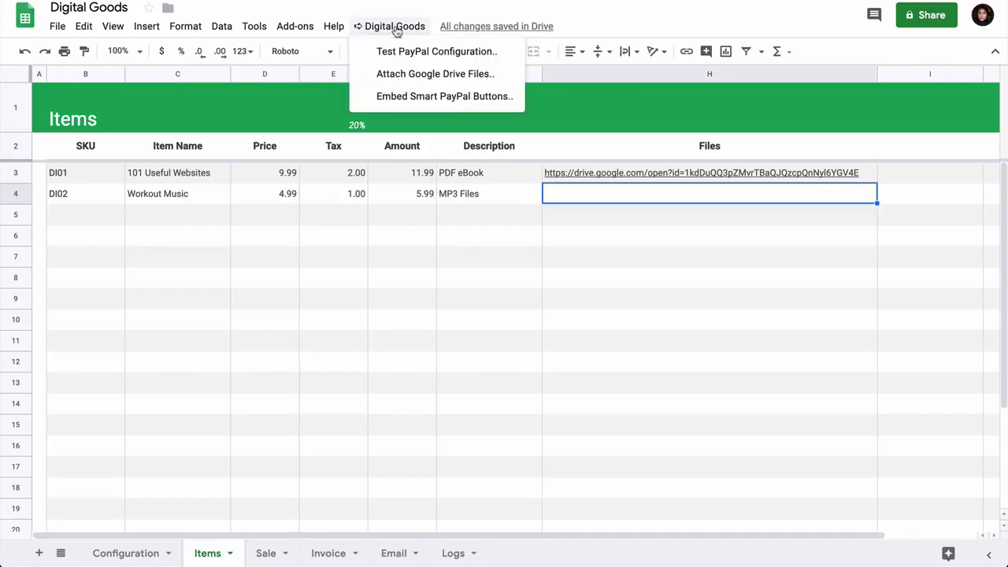
click(429, 75)
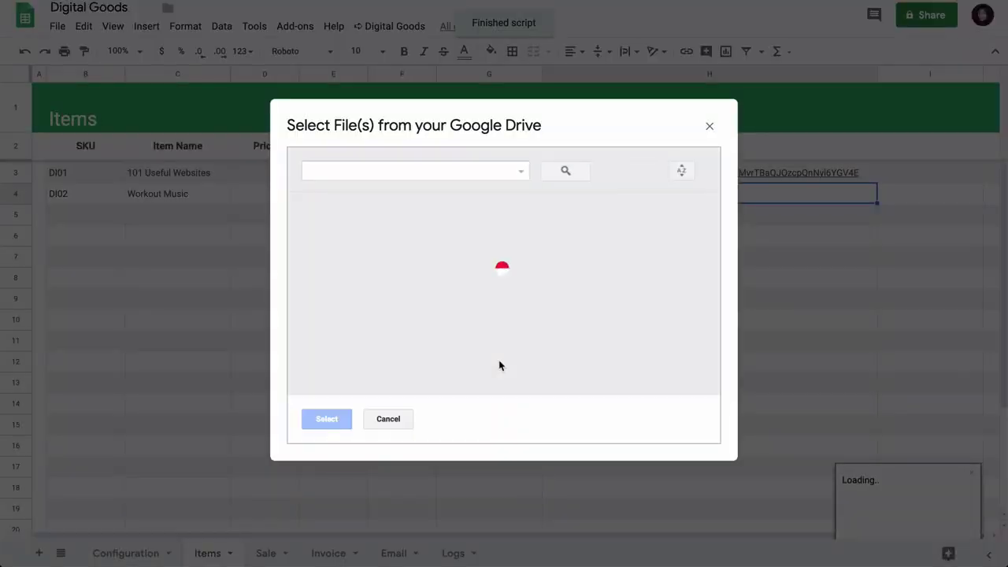
double_click(429, 250)
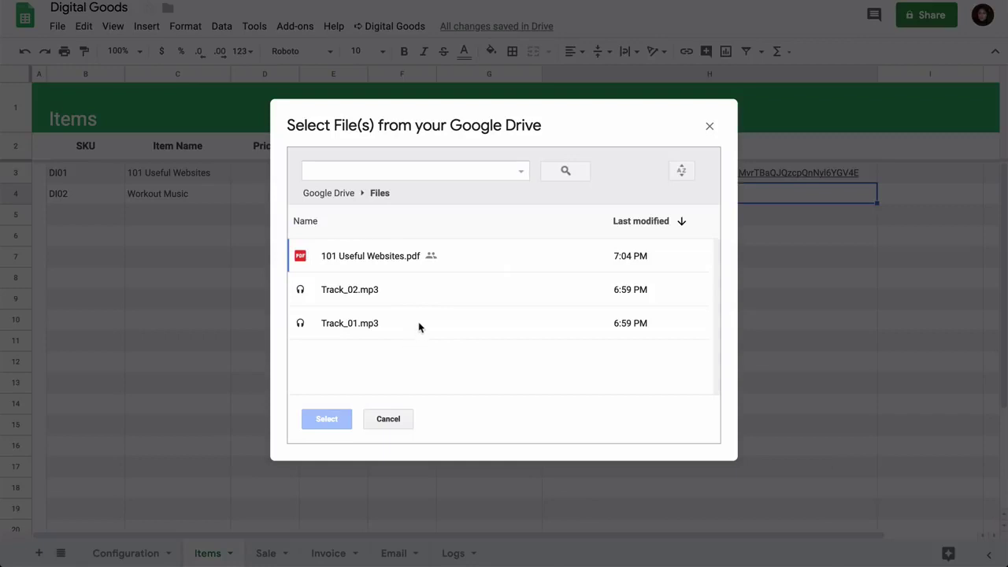
click(415, 290)
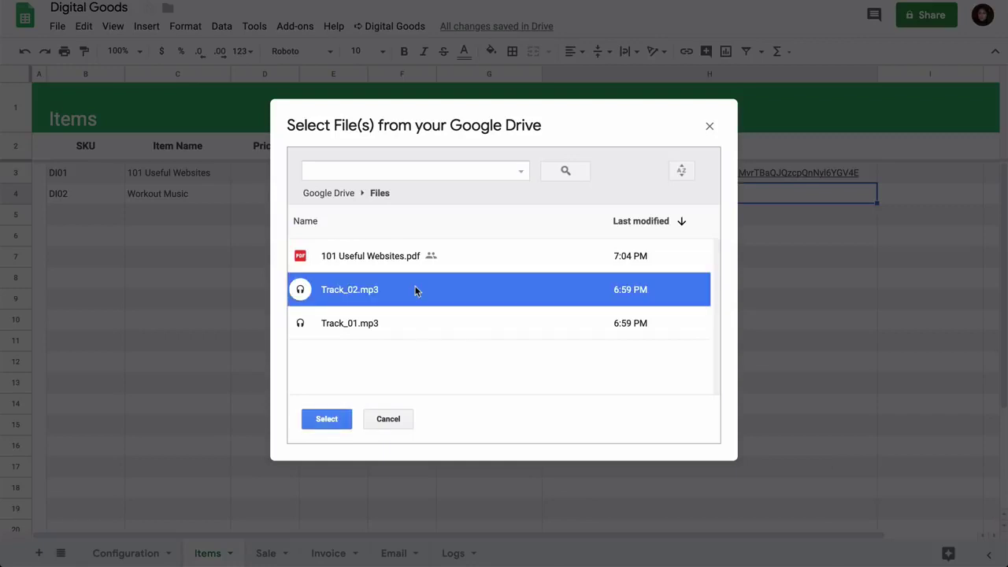
shift+click(397, 321)
click(327, 419)
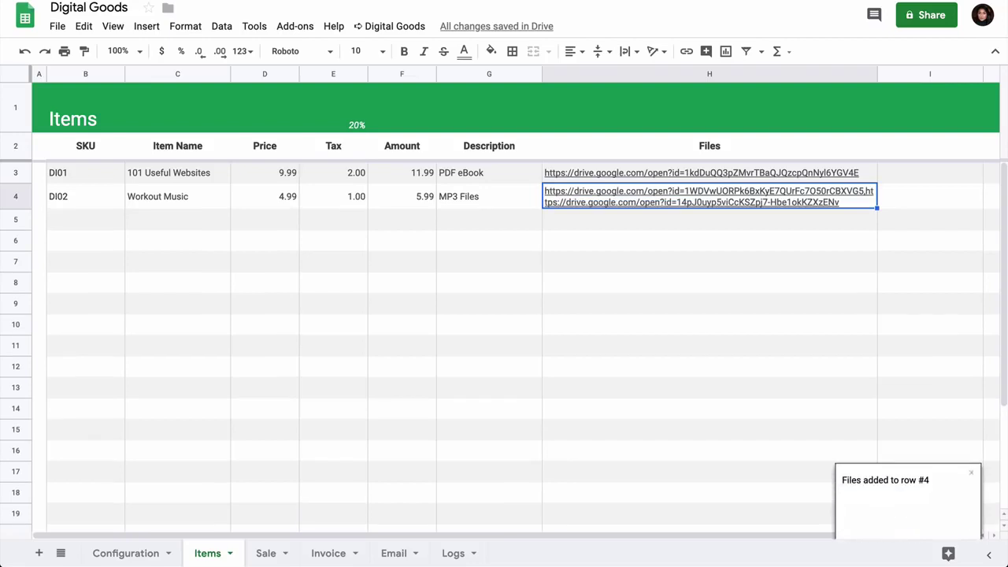
key(Down)
key(Down)
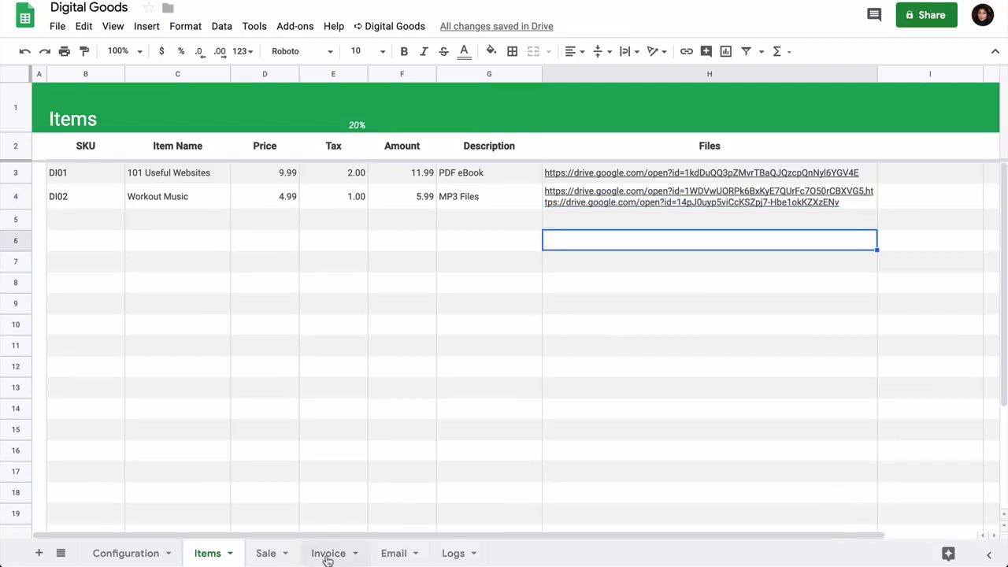
click(326, 556)
Set the Invoice company heading and payee name to 'Digital Inspiration'.
click(92, 118)
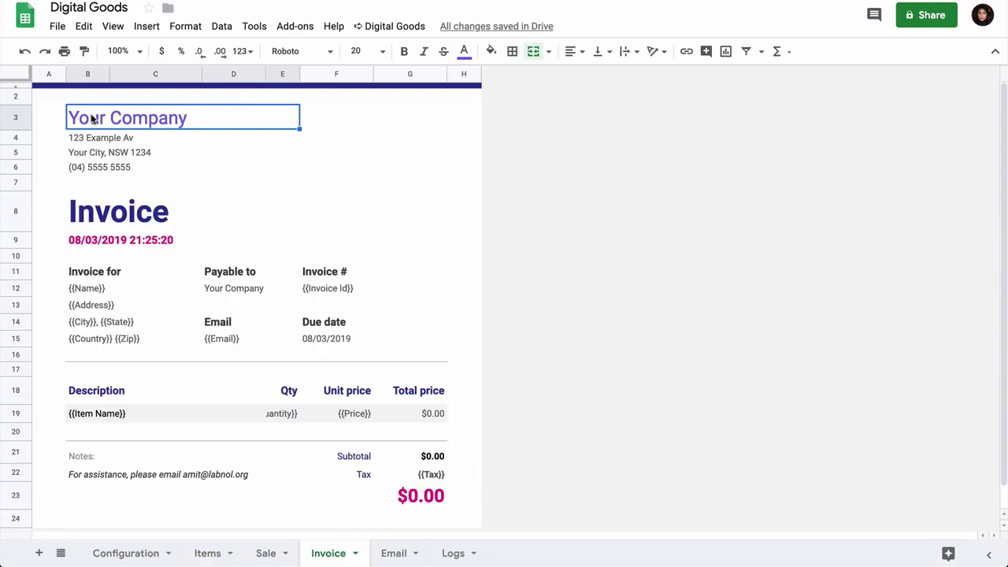
text(Digital I)
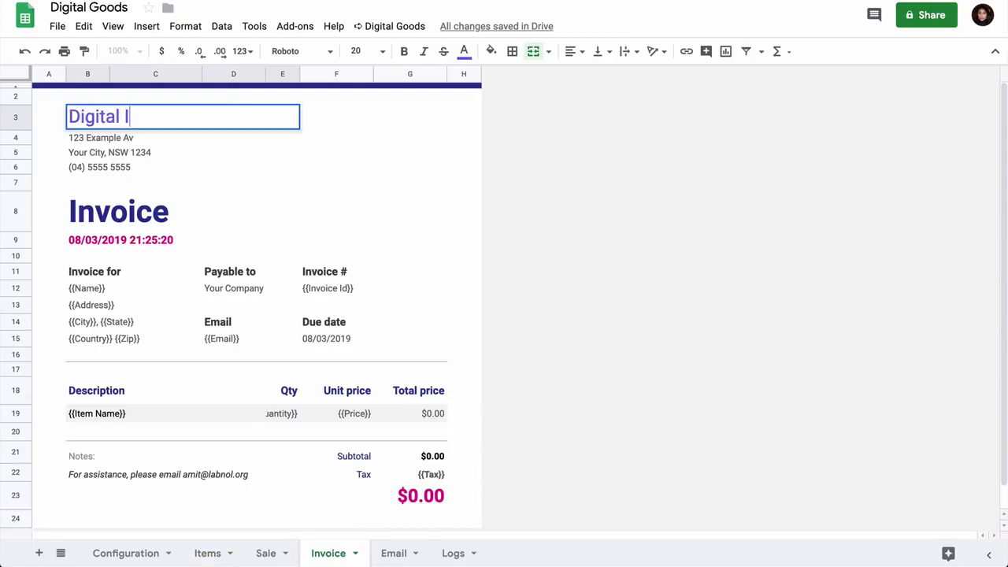
text(nspiration)
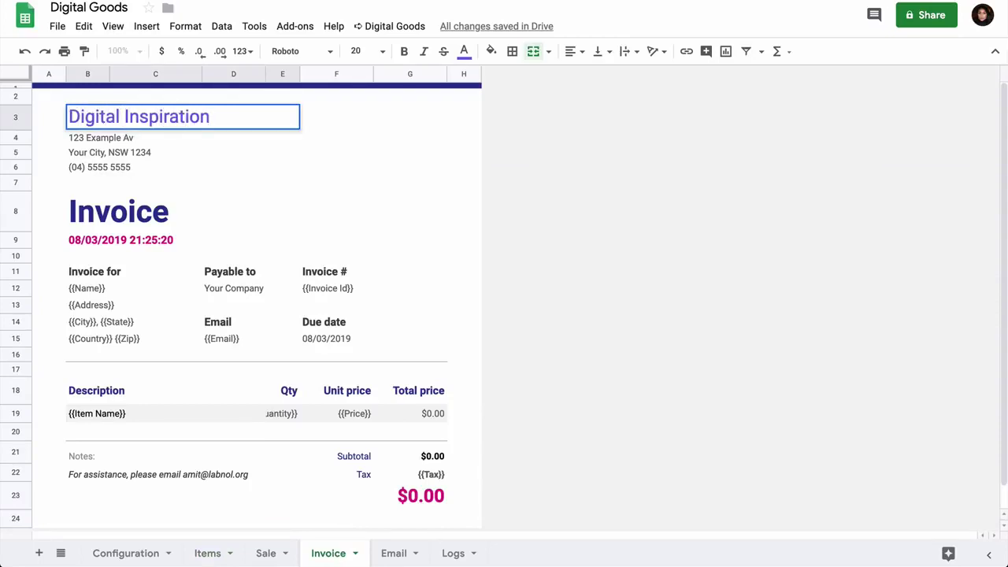
click(251, 288)
text(Digital I)
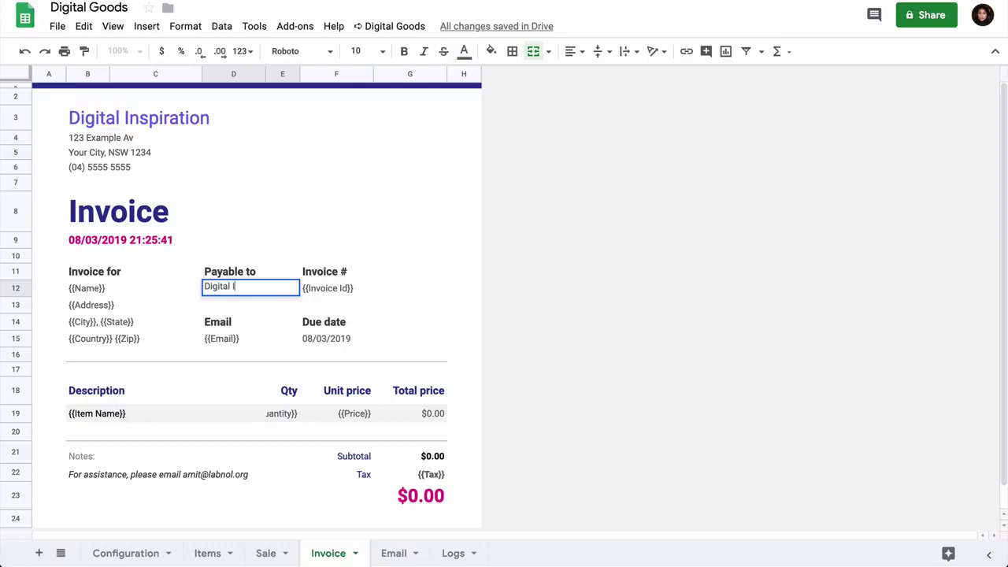
text(nspiration)
key(Return)
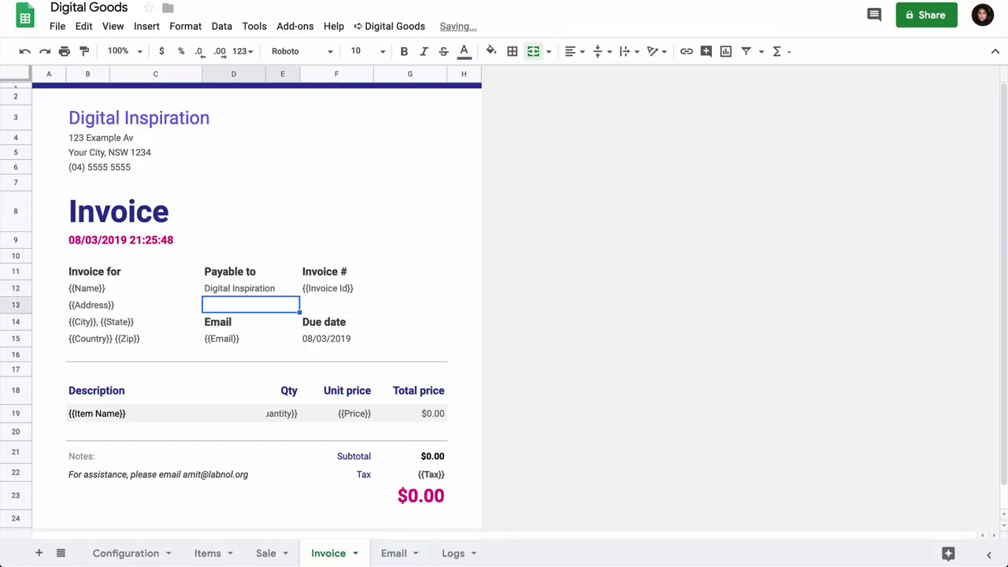
Replace the Email template's 'Your Name here' signature with the sender's name.
click(393, 553)
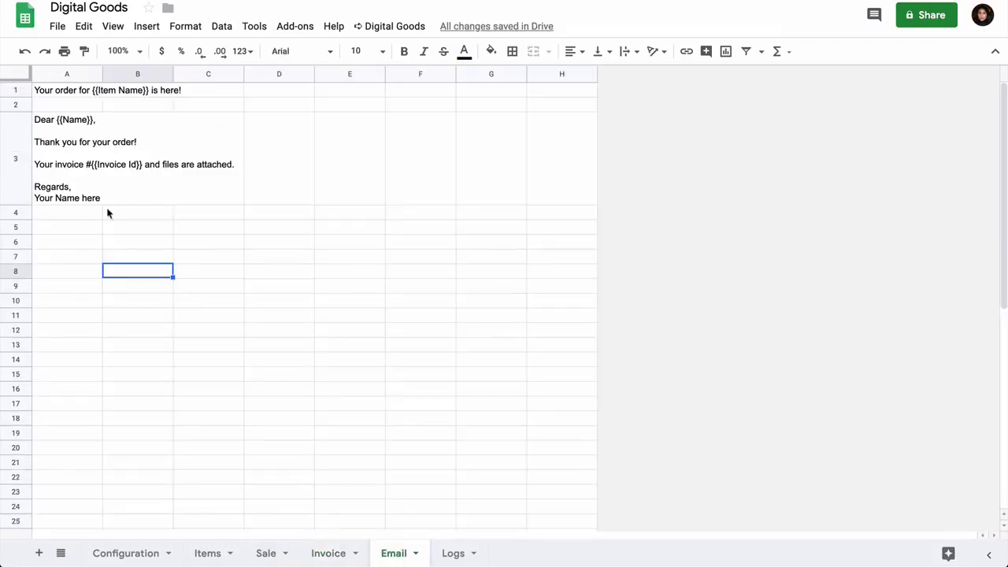
double_click(67, 201)
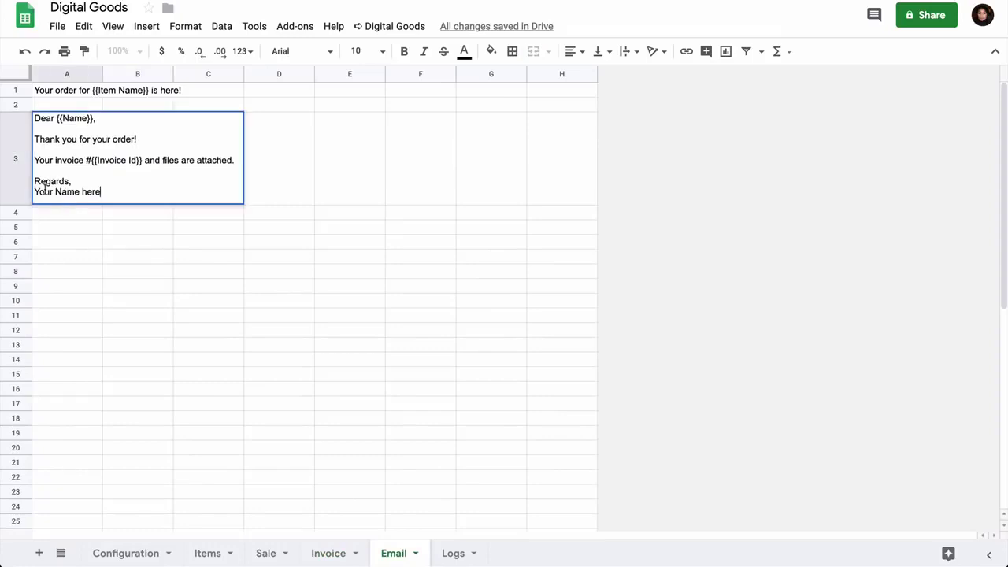
triple_click(45, 189)
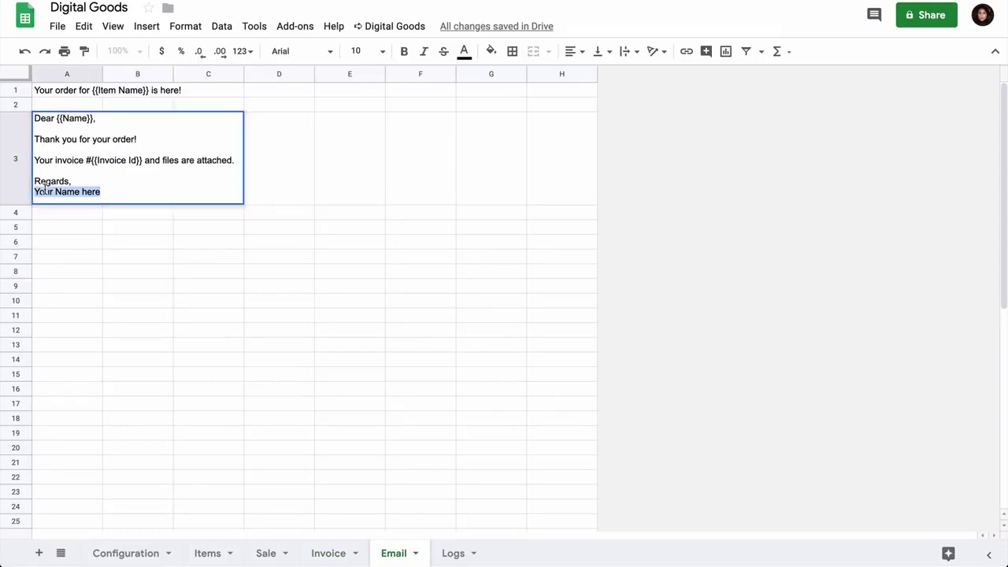
text(Amit Agarwal)
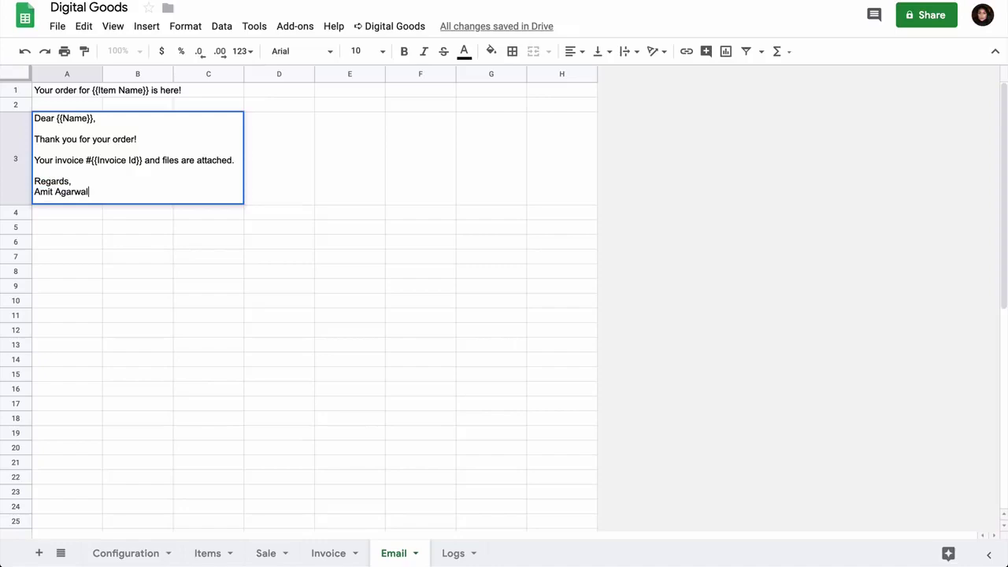
key(Return)
click(67, 256)
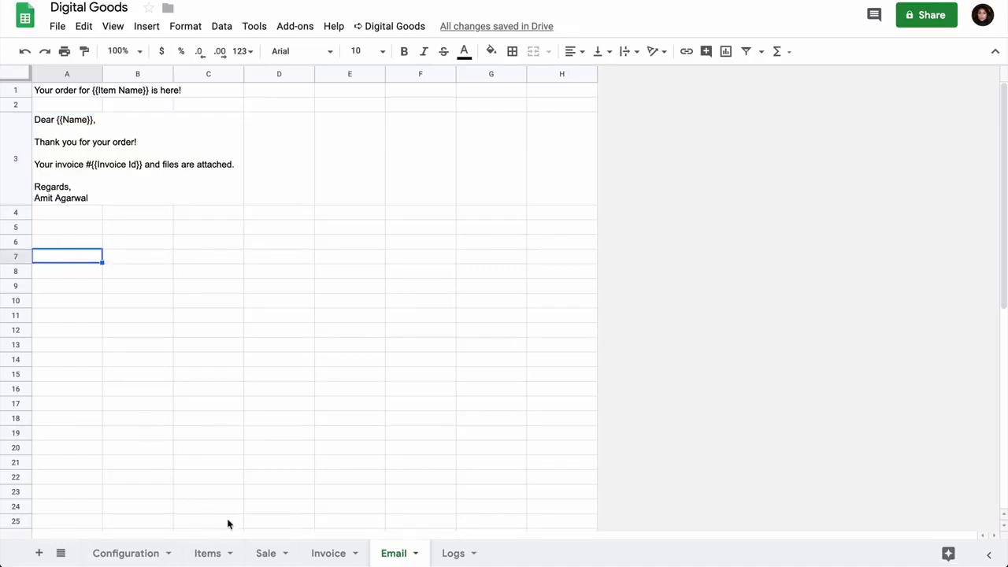
Show the Smart PayPal Button codes, expand 101 Useful Websites (DI01), and try its sandbox checkout.
click(208, 553)
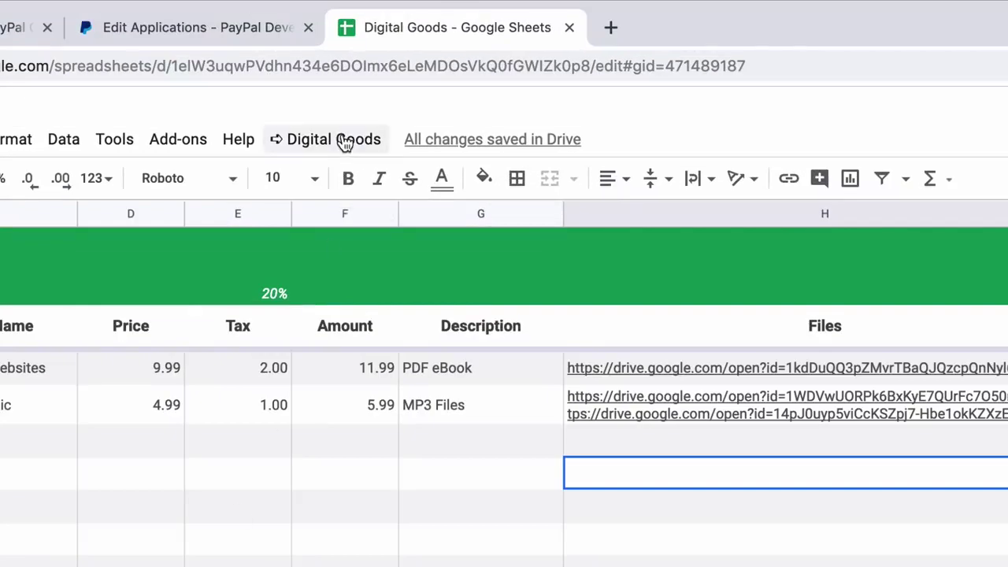
click(345, 143)
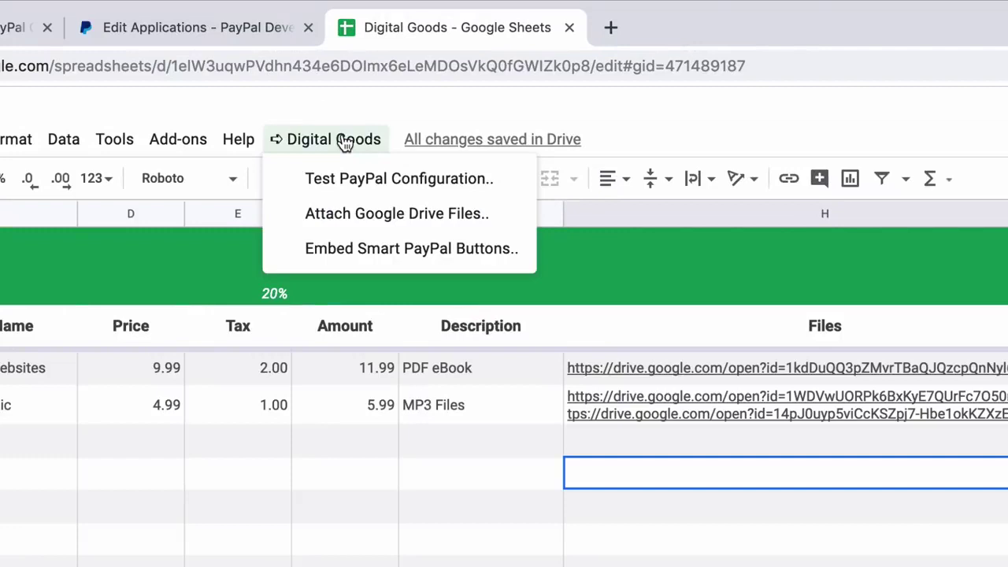
click(490, 250)
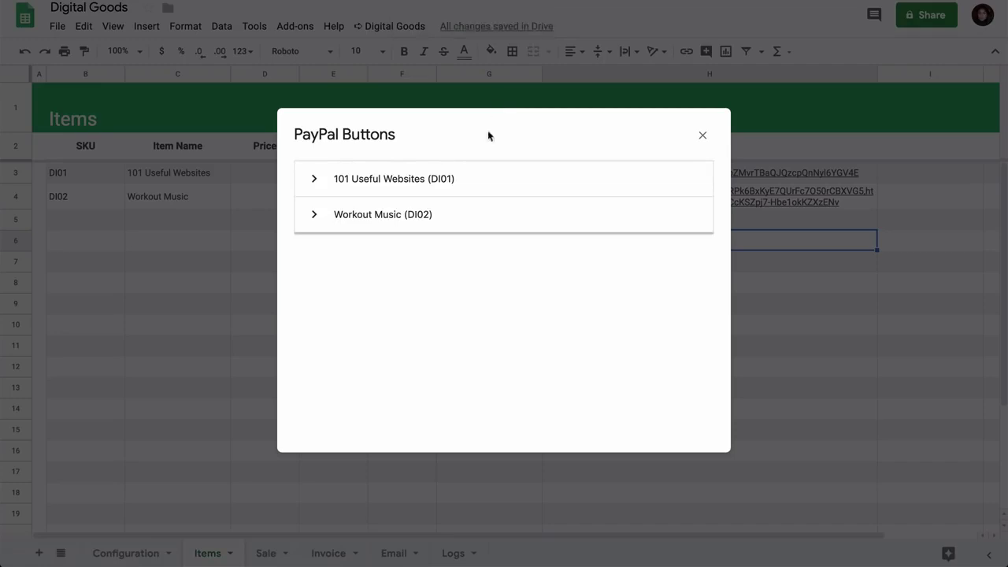
click(452, 182)
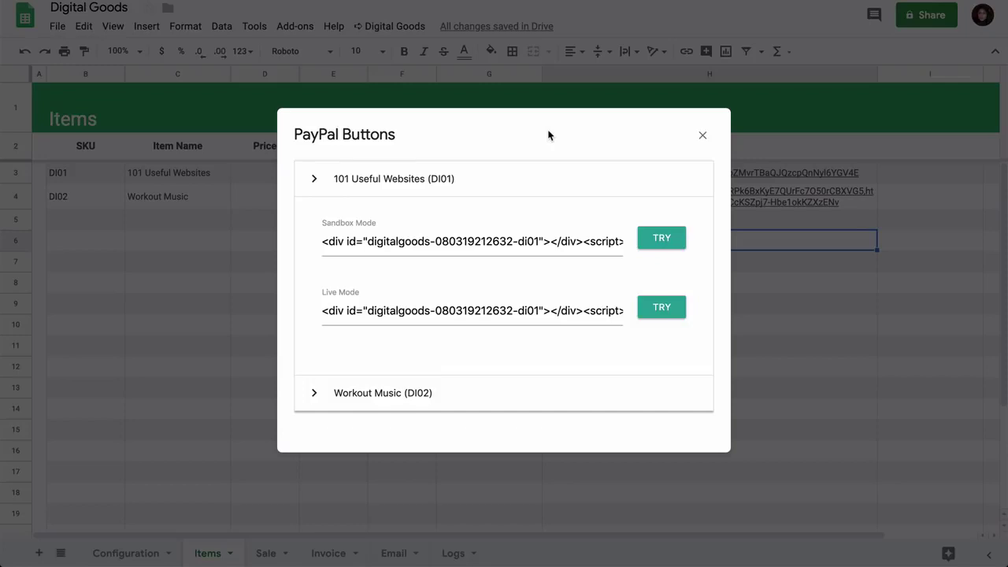
click(661, 239)
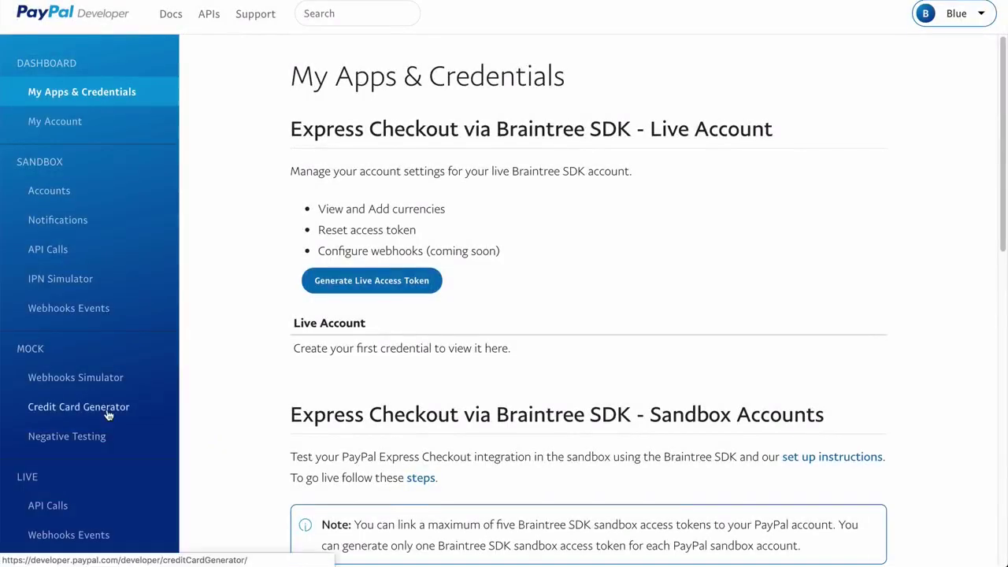
Open PayPal Developer's Credit Card Generator to get a test Visa card.
click(108, 411)
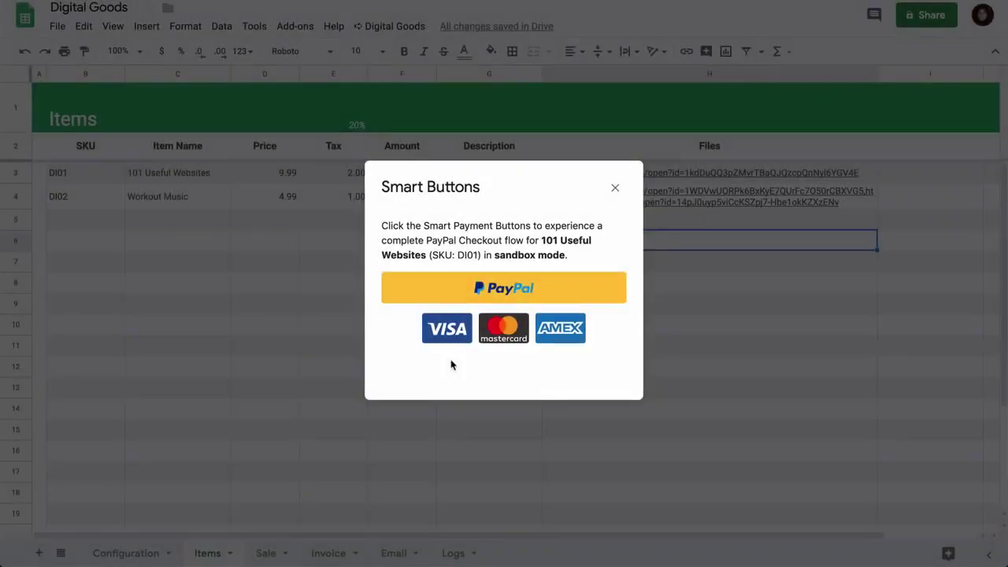
Start the guest checkout and enter the test Visa card number, expiry 11/26 and security code.
click(452, 335)
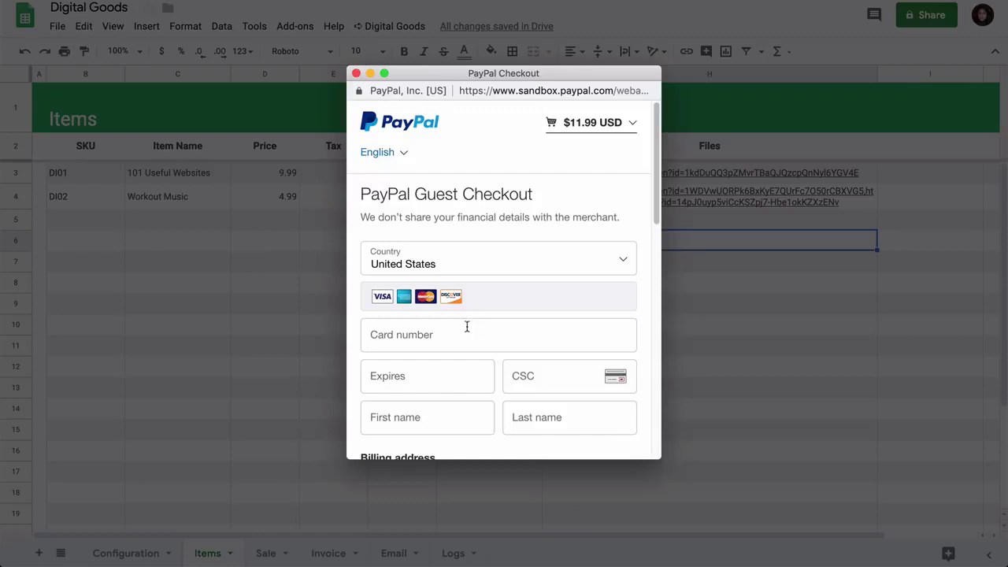
click(467, 327)
text(4933 6010 3895 0092)
click(421, 387)
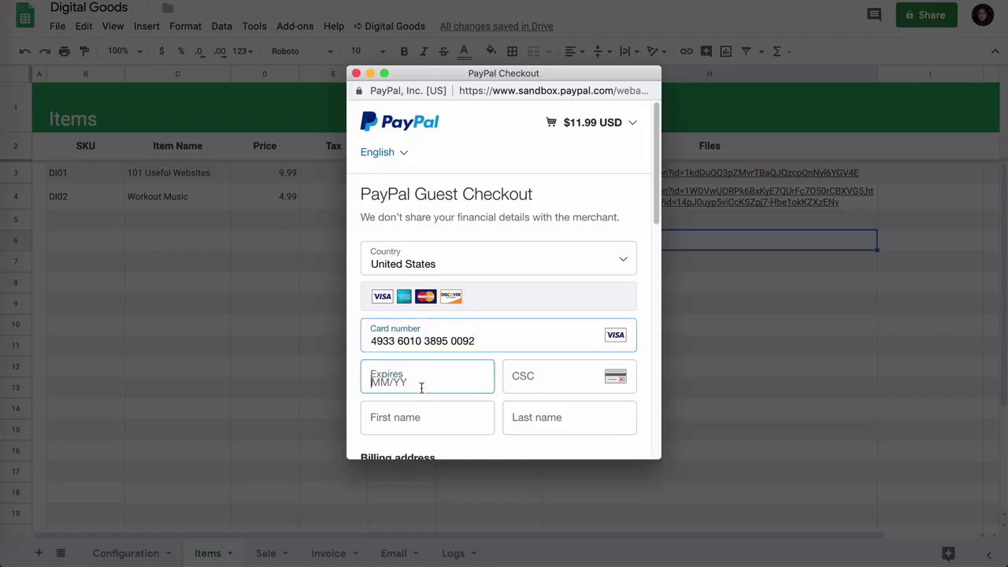
text(11/2)
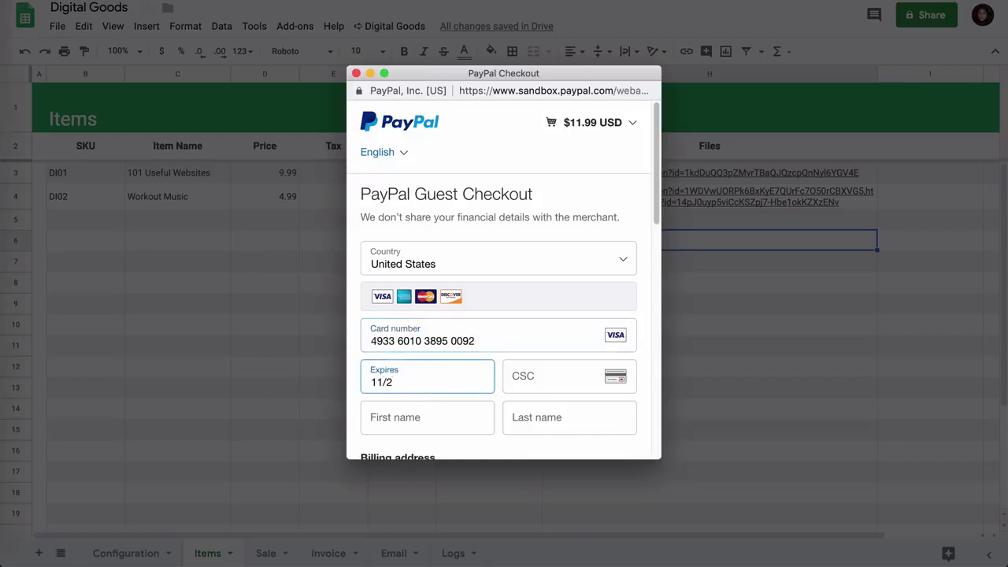
text(6)
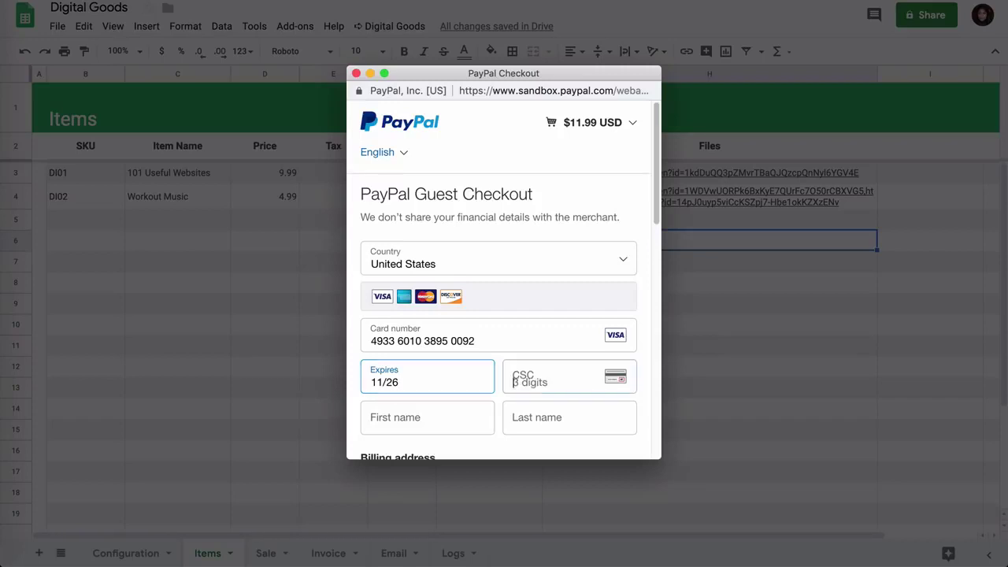
key(Tab)
text(088)
scroll(428, 233, down, 5)
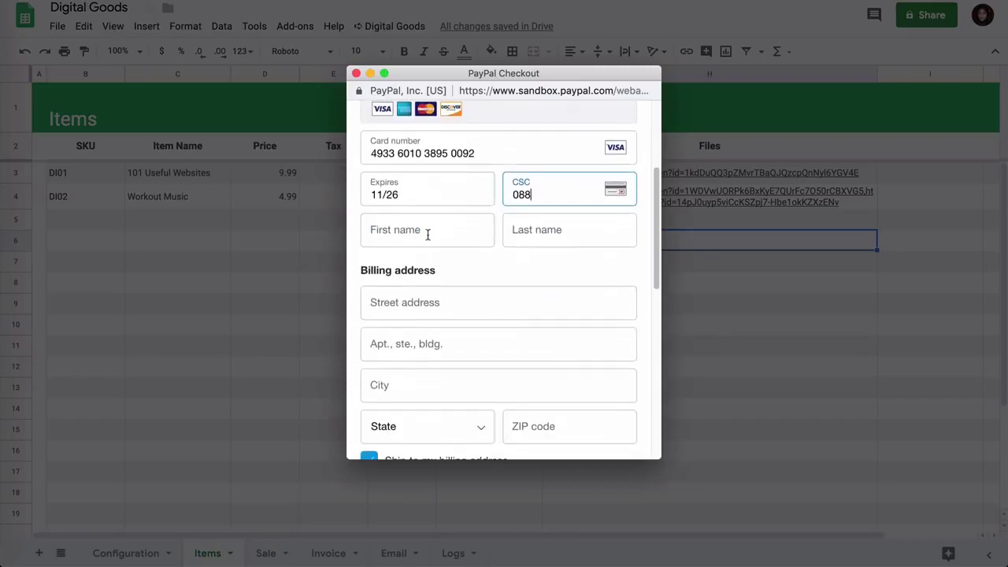
Fill in the buyer's first and last name and their New York, NY billing address with ZIP.
click(428, 234)
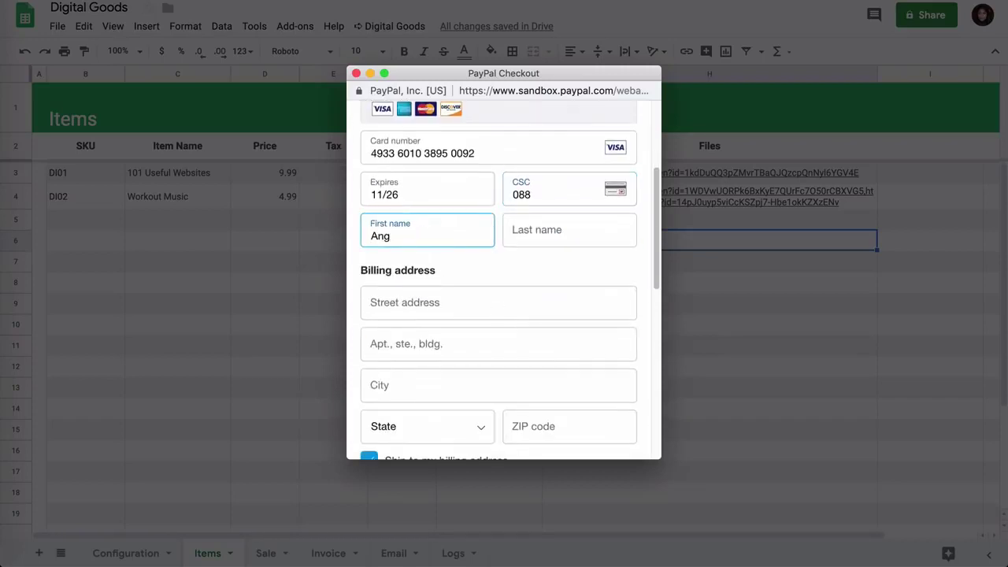
key(Tab)
key(Tab)
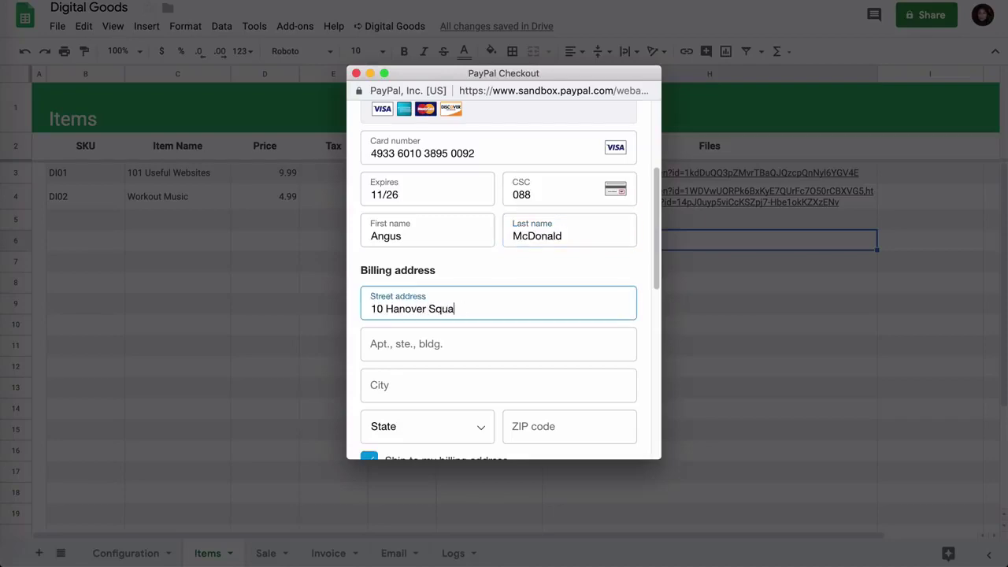
key(Tab)
key(Tab)
text(New York)
scroll(515, 260, down, 5)
click(475, 228)
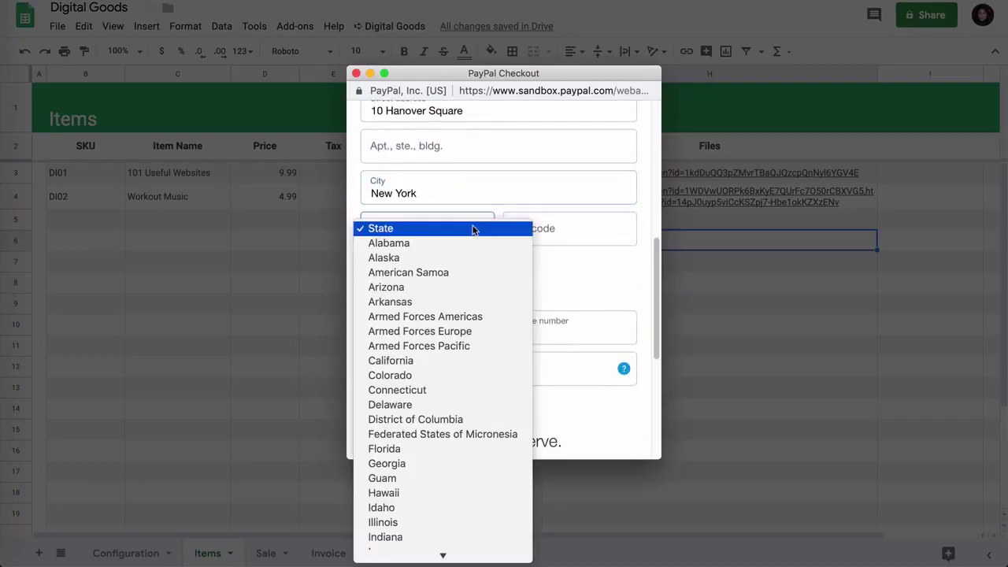
scroll(478, 330, down, 5)
scroll(468, 409, down, 4)
click(468, 411)
click(526, 232)
text(1000)
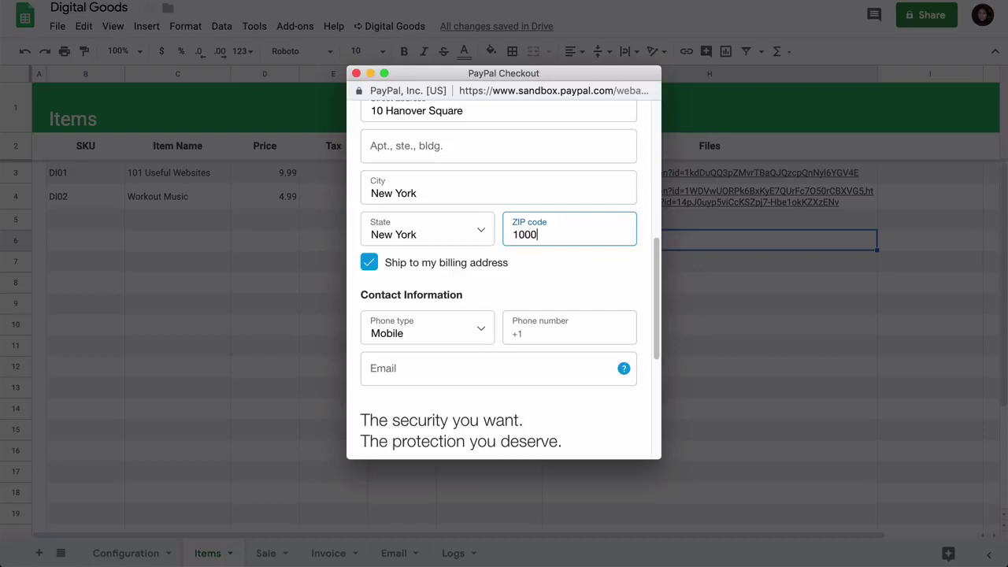
text(5)
Add the buyer's phone number and e-mail, decline a PayPal account, and pay the $11.99 order.
click(531, 332)
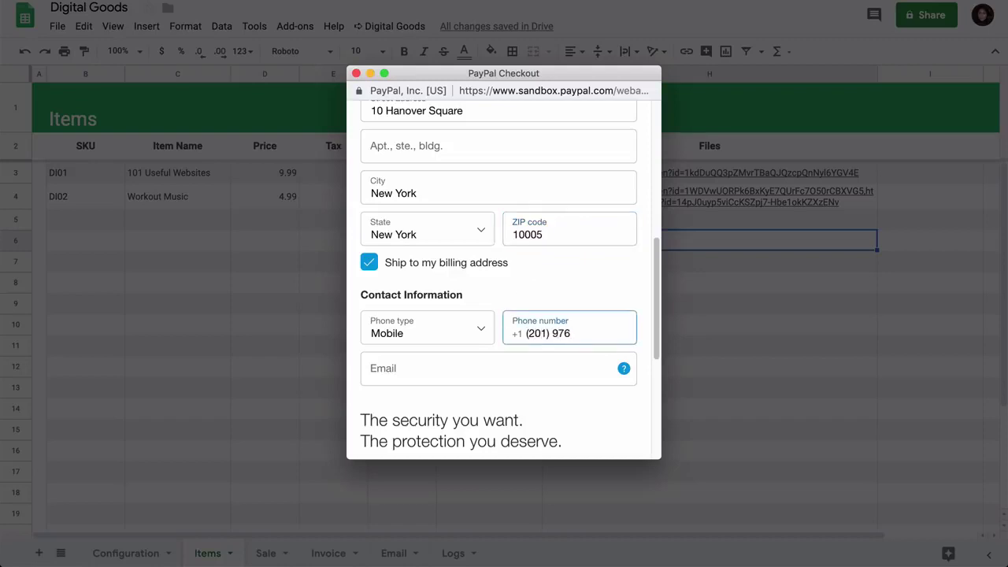
click(512, 366)
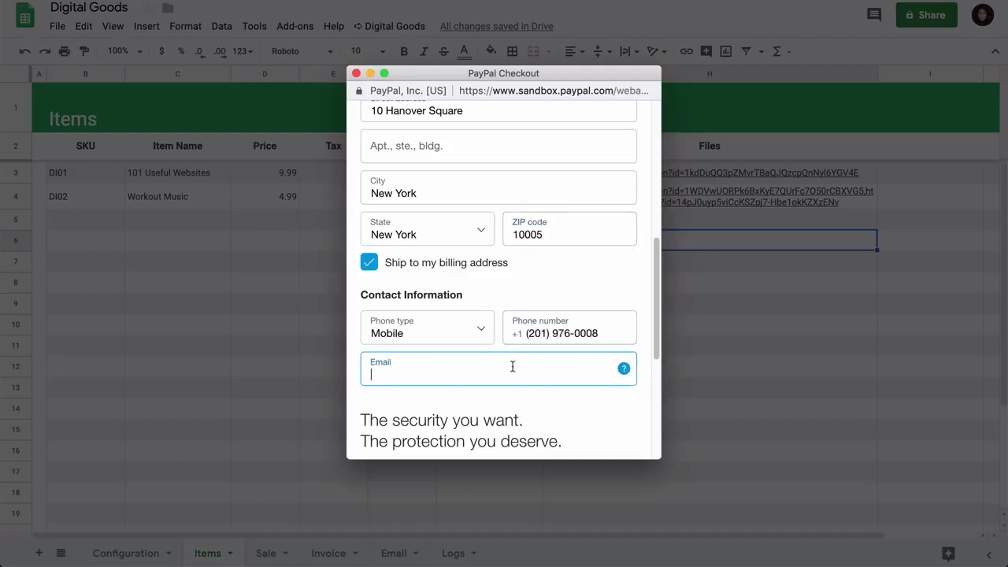
scroll(596, 410, down, 2)
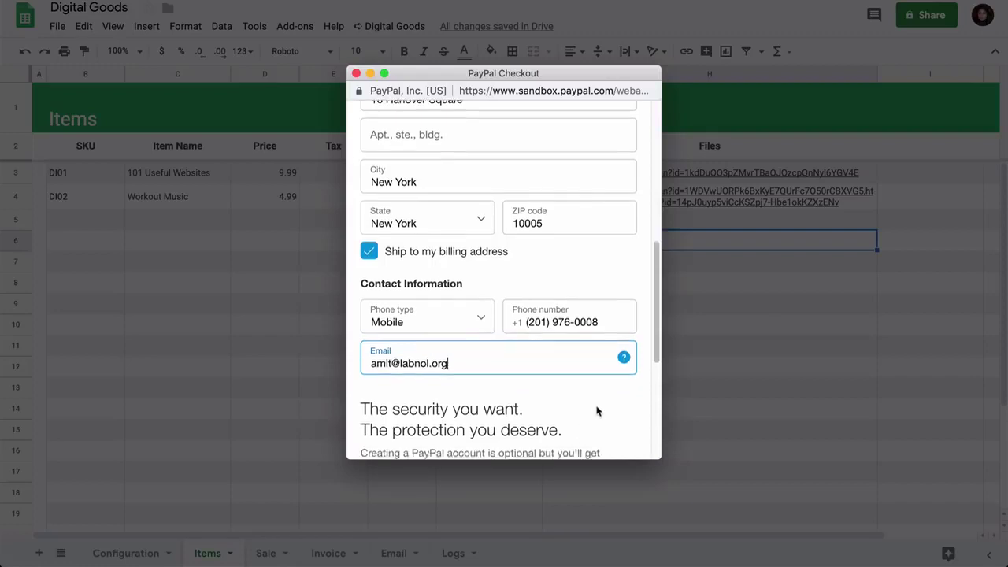
scroll(597, 410, down, 3)
scroll(597, 411, down, 3)
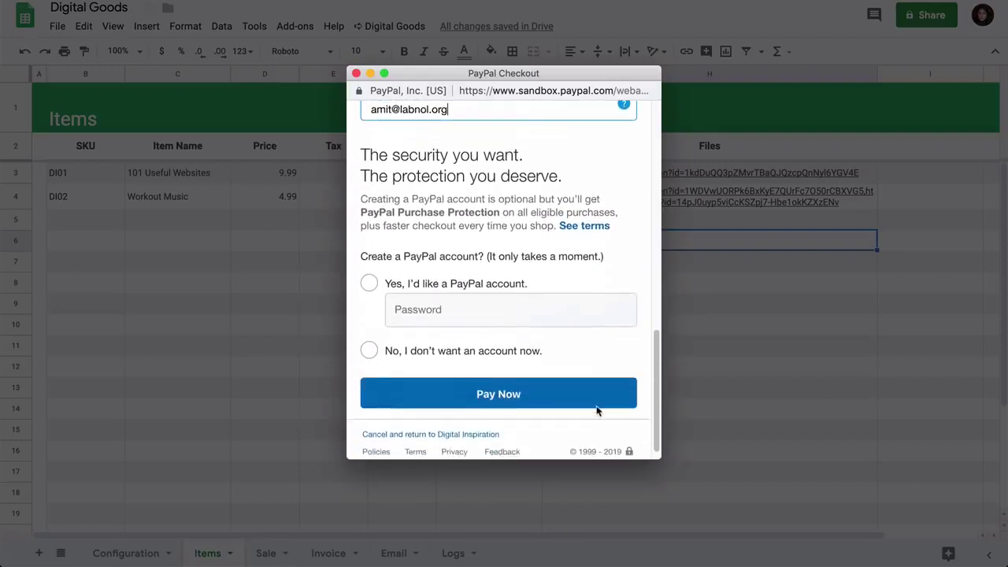
click(370, 335)
click(512, 386)
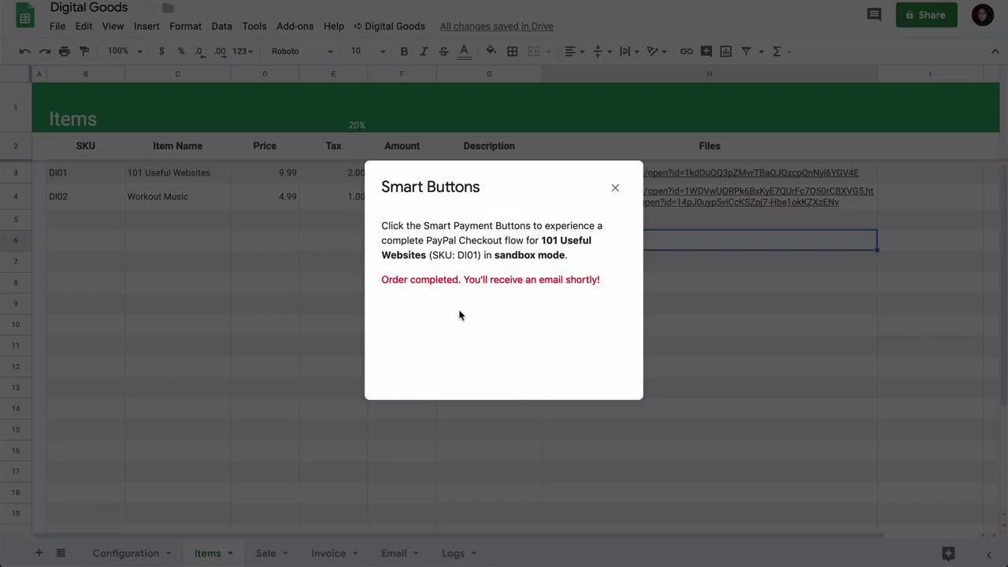
Close the order-completed dialog and view the Logs sheet's received and delivered entries.
click(619, 191)
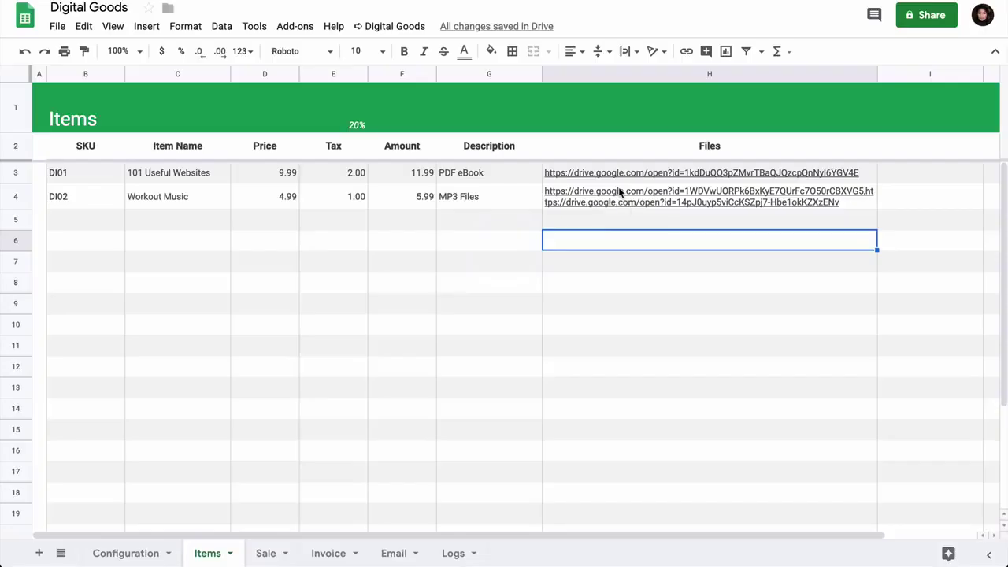
click(454, 554)
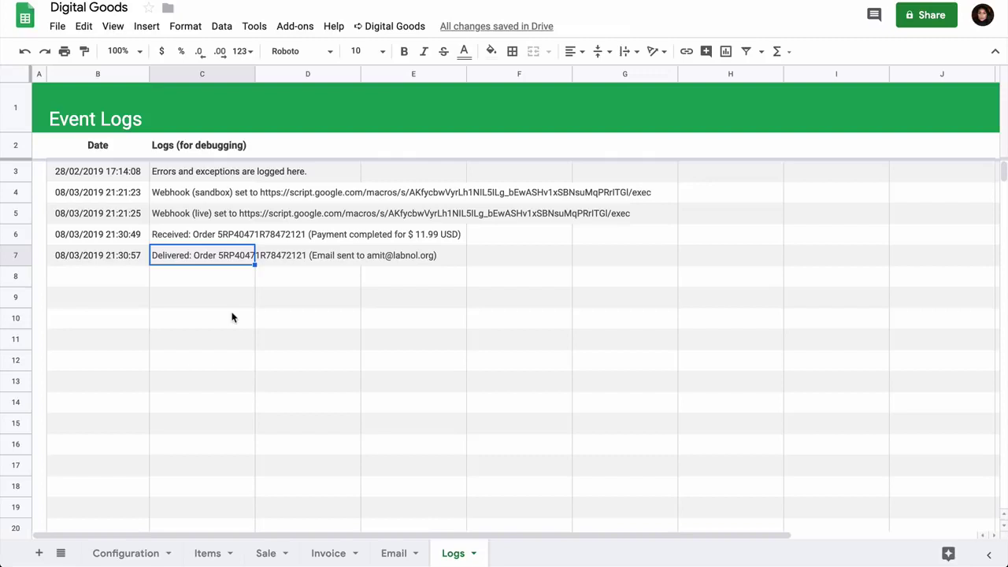
mouse_move(619, 4)
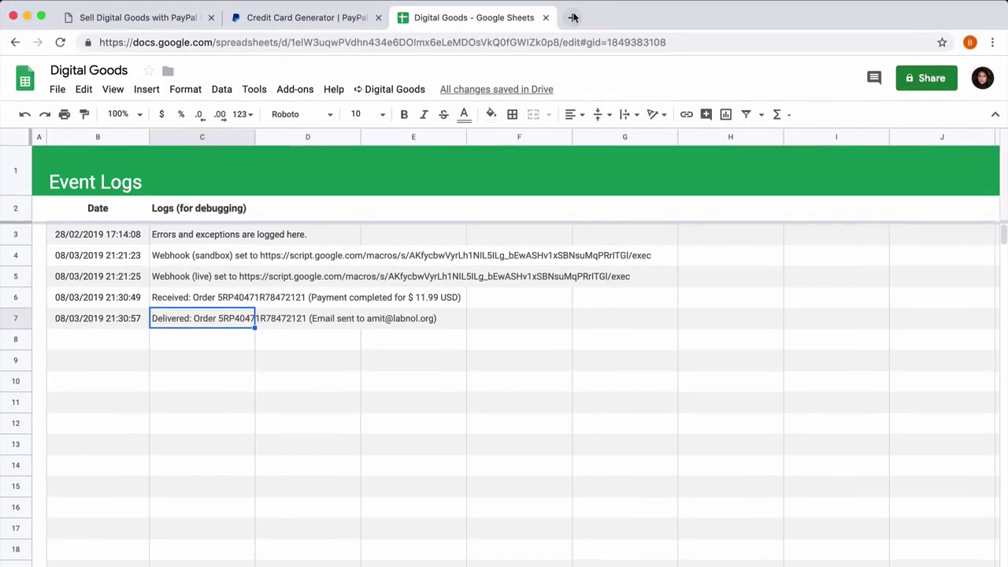
Read the new 101 Useful Websites order email in Gmail, then return to the spreadsheet.
click(572, 18)
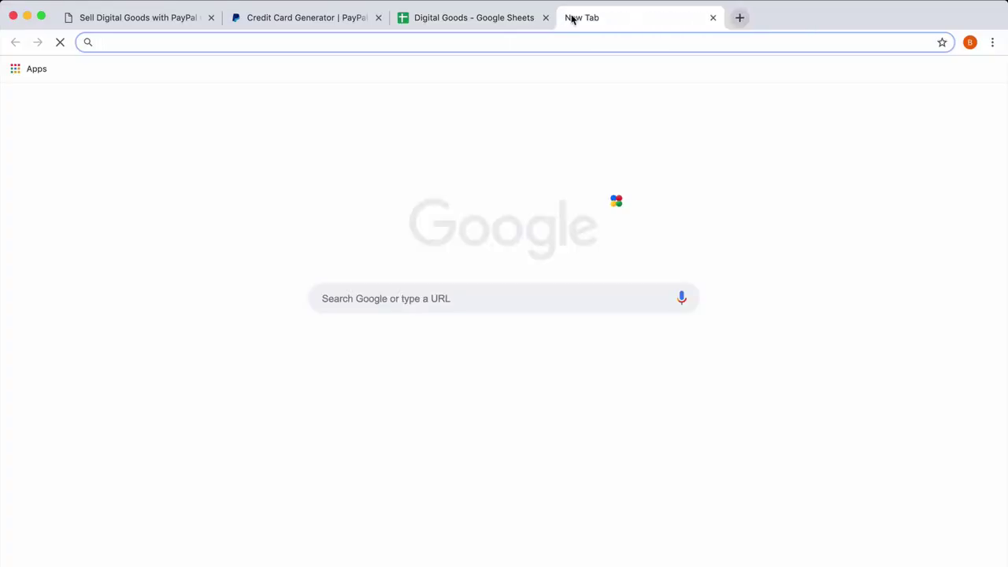
text(gmail.com)
key(Return)
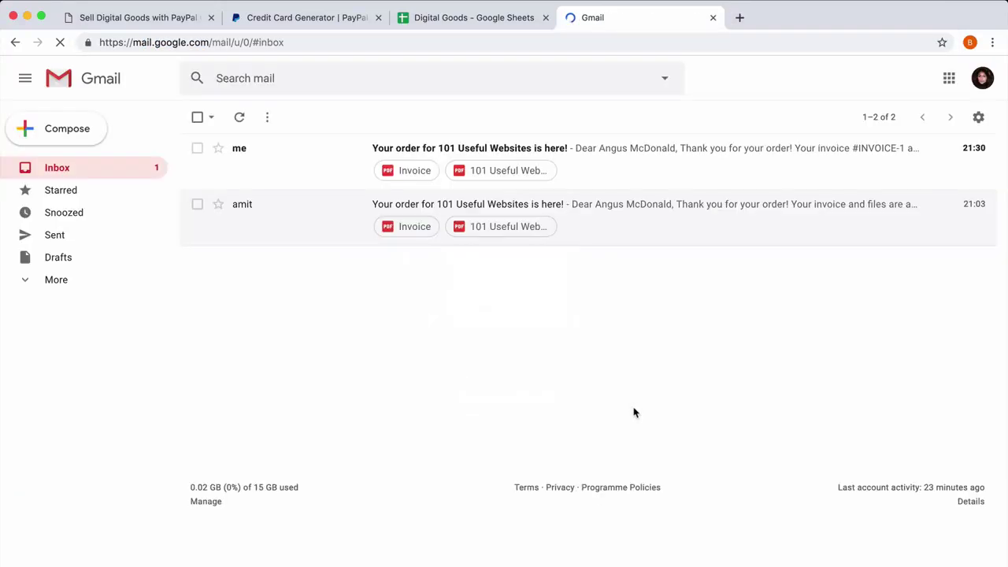
click(658, 164)
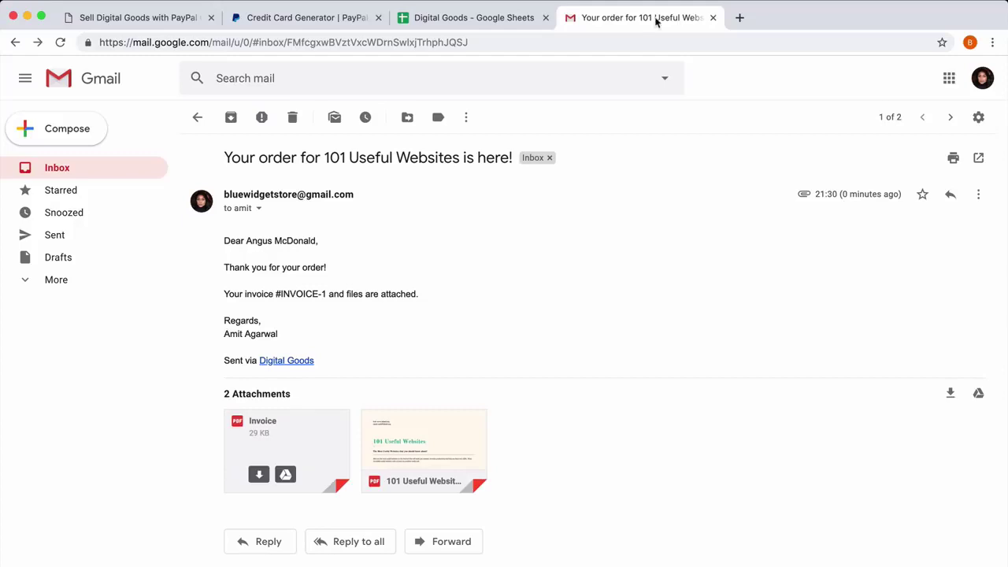
click(479, 17)
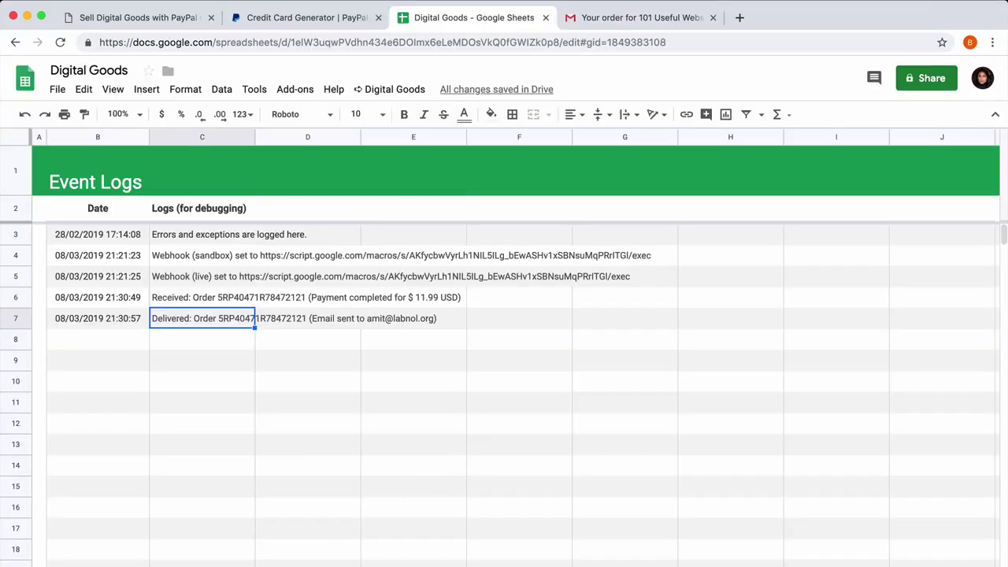
Review the INVOICE-1 order row across the Sales sheet.
key(ctrl+shift+Page_Up)
click(164, 266)
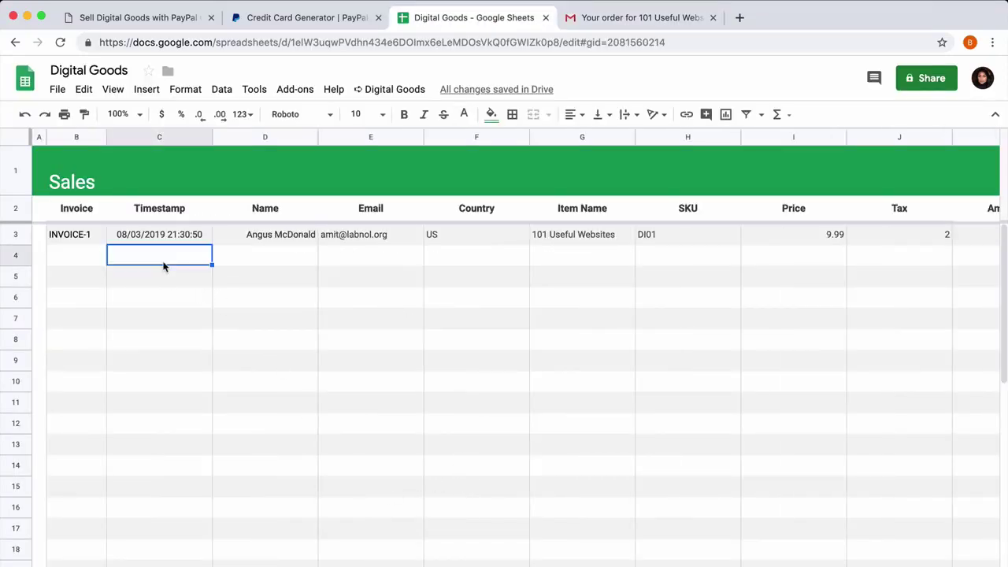
key(Left)
key(Right)
scroll(518, 310, right, 1)
scroll(518, 309, right, 5)
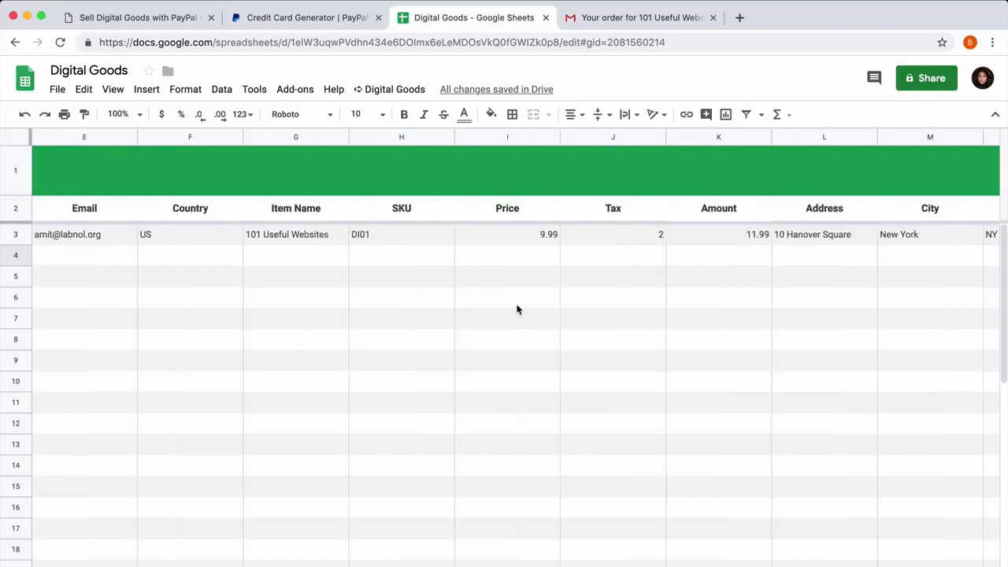
scroll(517, 309, right, 3)
scroll(518, 309, right, 3)
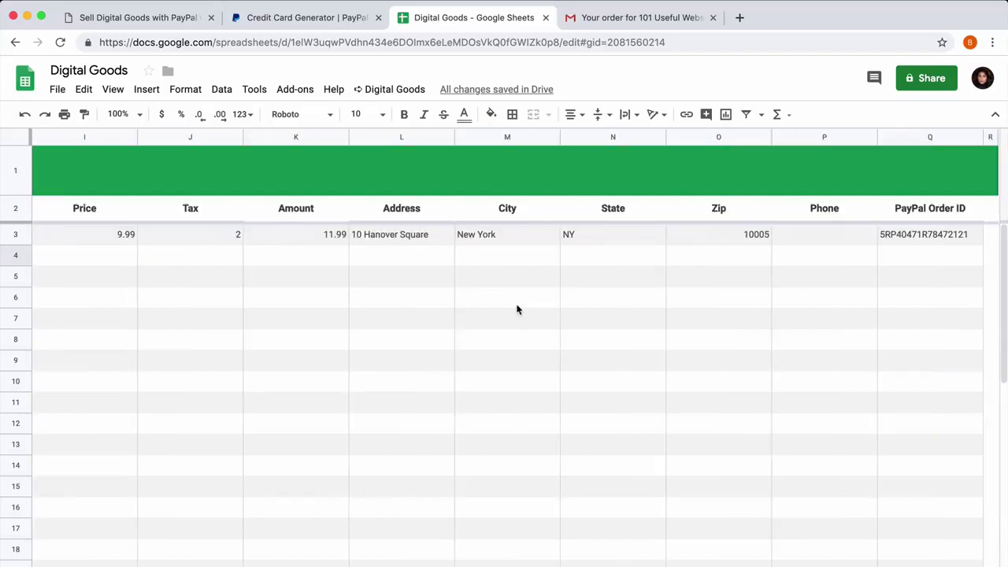
scroll(517, 309, left, 10)
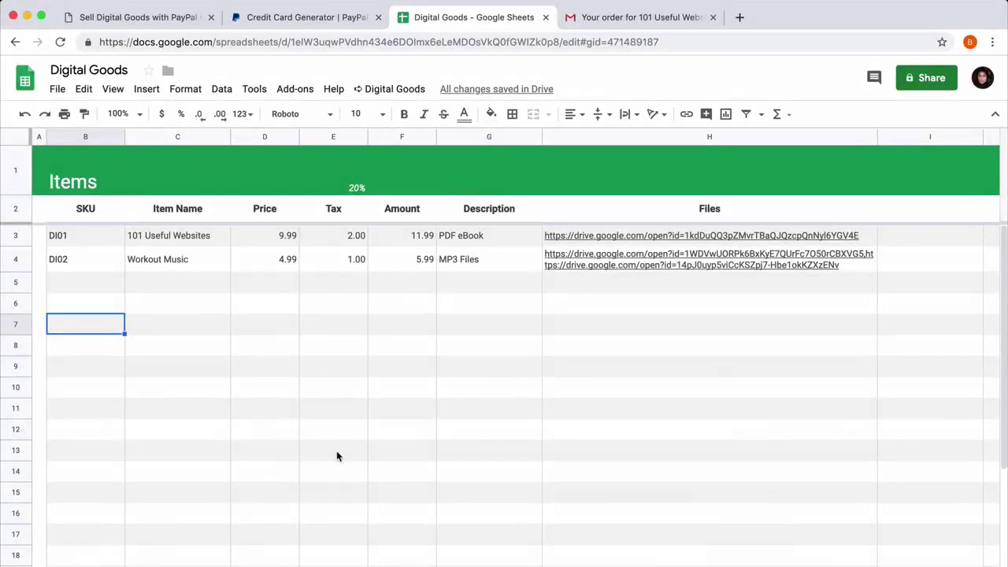
Reveal the Workout Music (DI02) PayPal button codes and select its live-mode code.
click(398, 89)
click(446, 159)
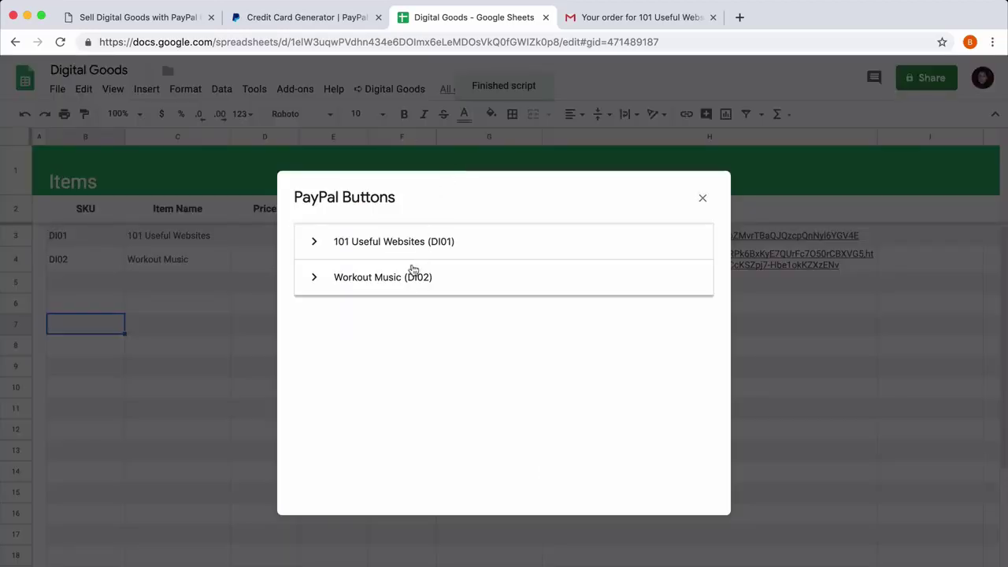
click(405, 282)
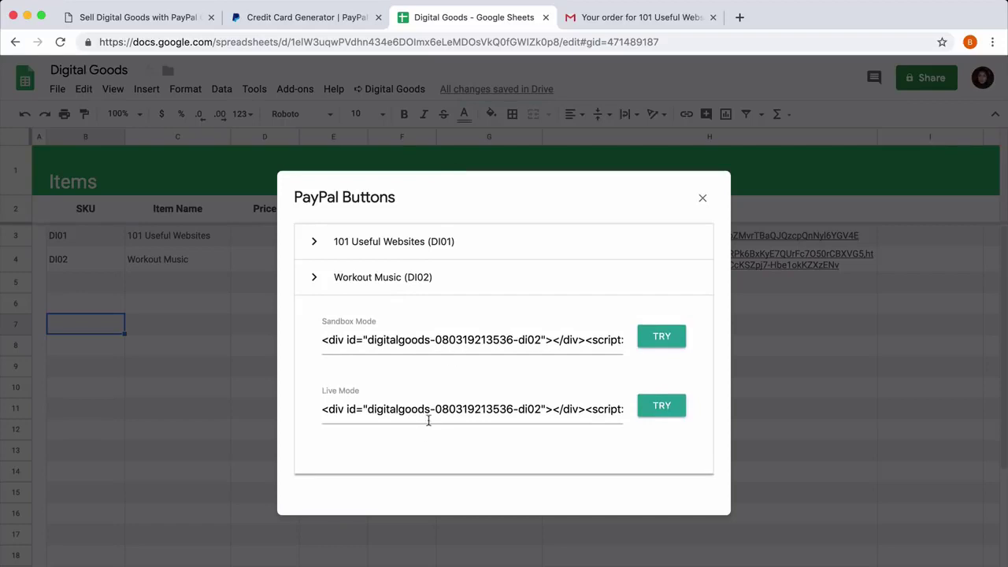
click(433, 411)
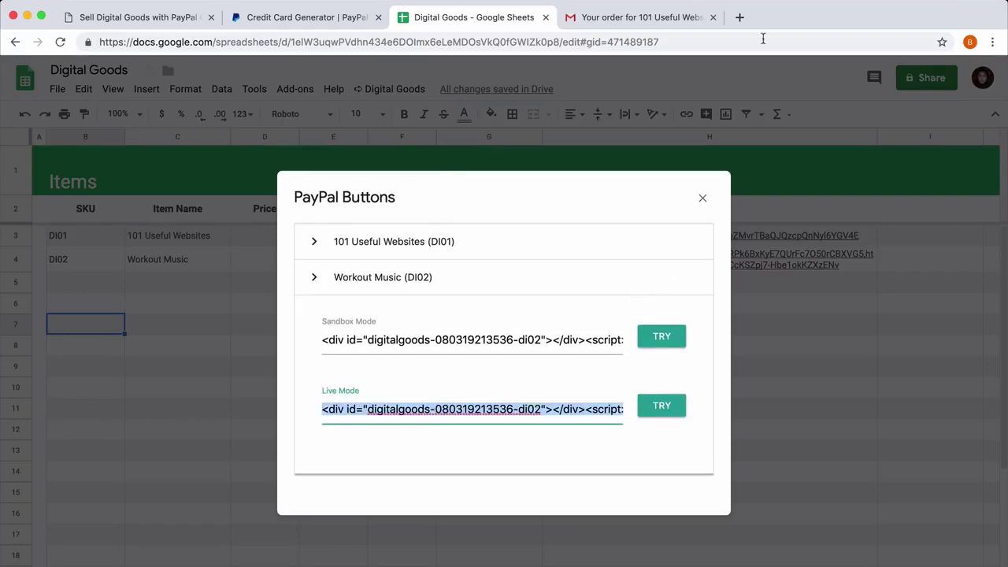
click(738, 17)
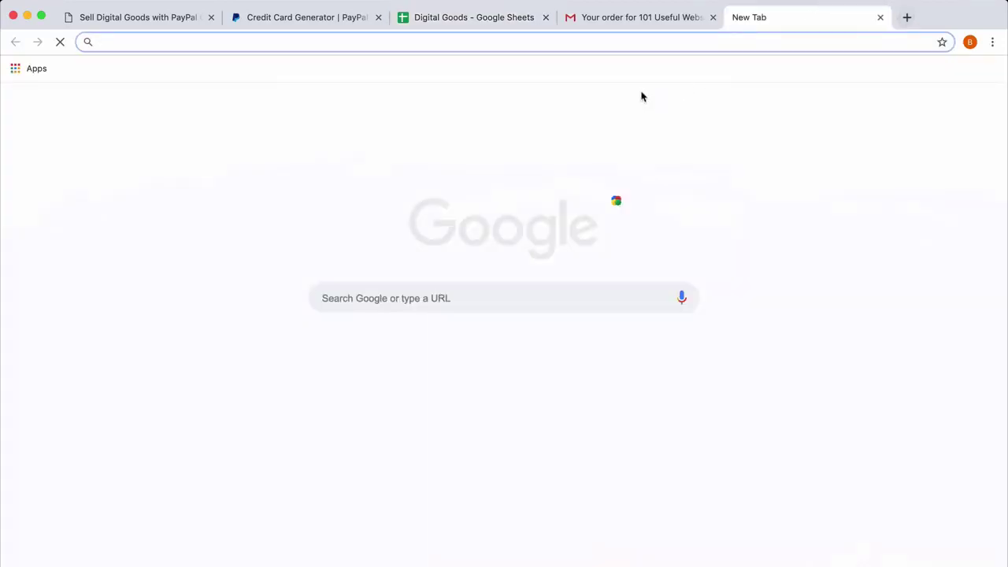
Create a new pen at codepen.io/pen and paste the Workout Music live PayPal code into its HTML.
text(codepen.)
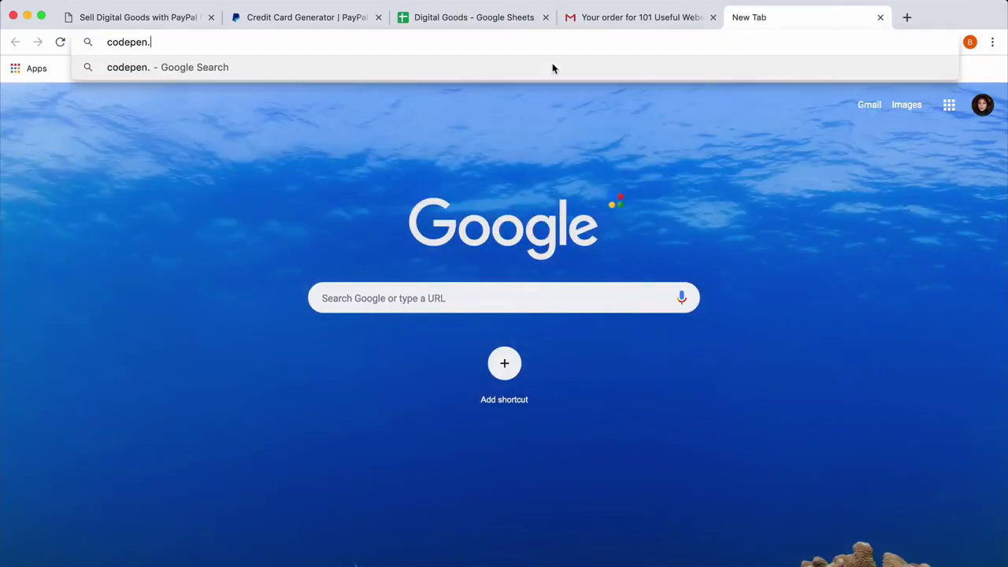
text(io/pen)
key(Return)
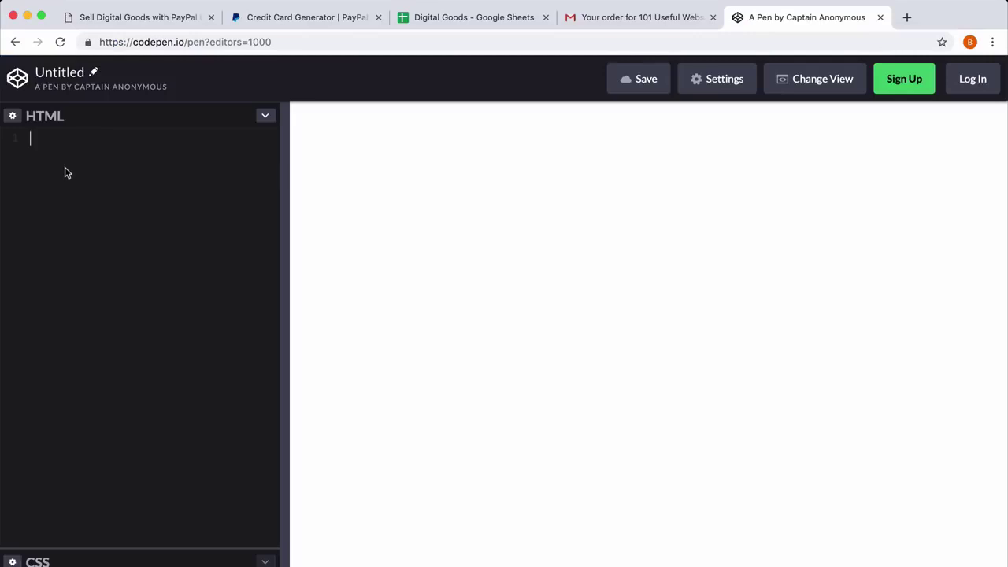
right_click(66, 167)
click(93, 257)
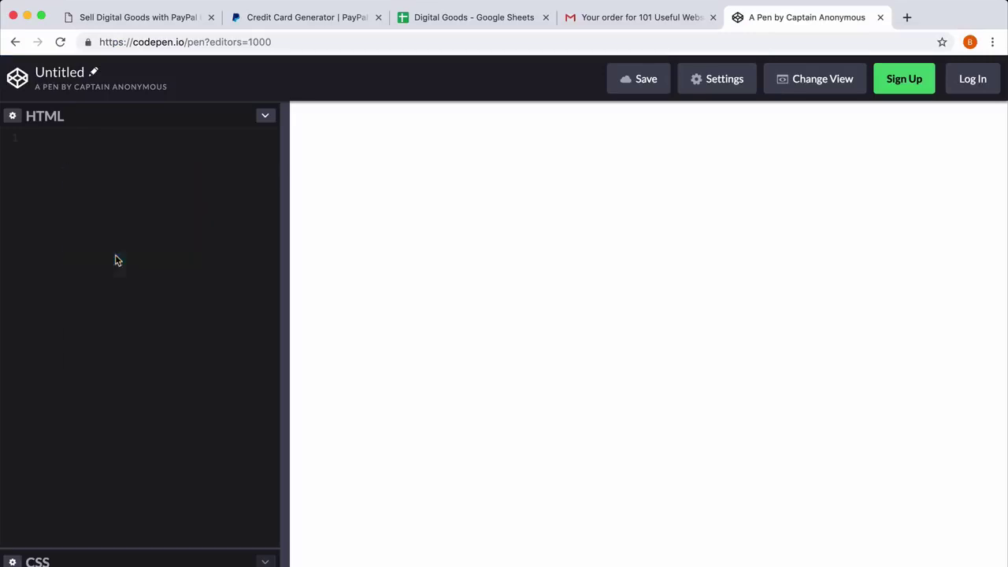